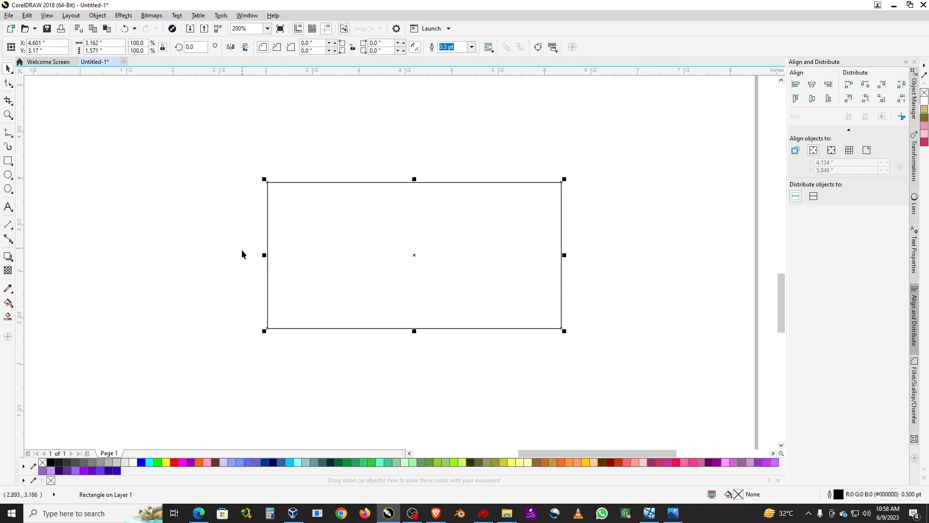
Draw a circle about 0.62 inches in diameter over the middle of the rectangle's left edge.
{"action": "left_click", "coordinate": [8, 174]}
{"action": "left_click_drag", "start_coordinate": [241, 223], "coordinate": [300, 282]}
{"action": "left_click", "coordinate": [8, 69]}
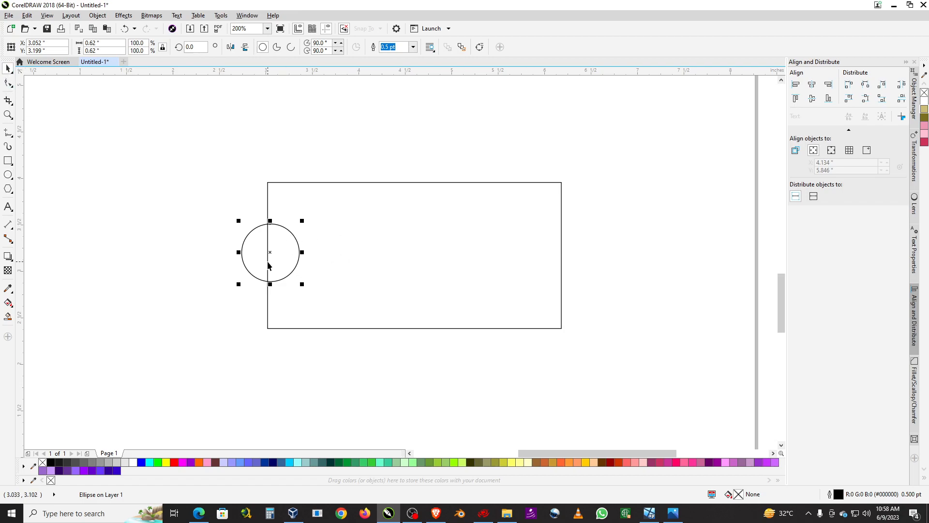
Try placing a freehand copy of the circle on the rectangle's right edge, and delete that copy.
{"action": "left_click_drag", "start_coordinate": [269, 252], "coordinate": [558, 252]}
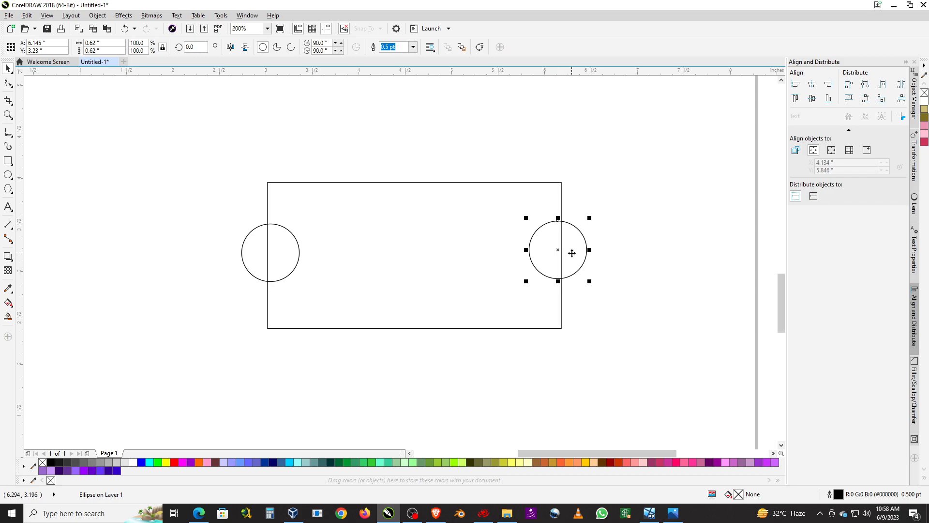
{"action": "key", "text": "Delete"}
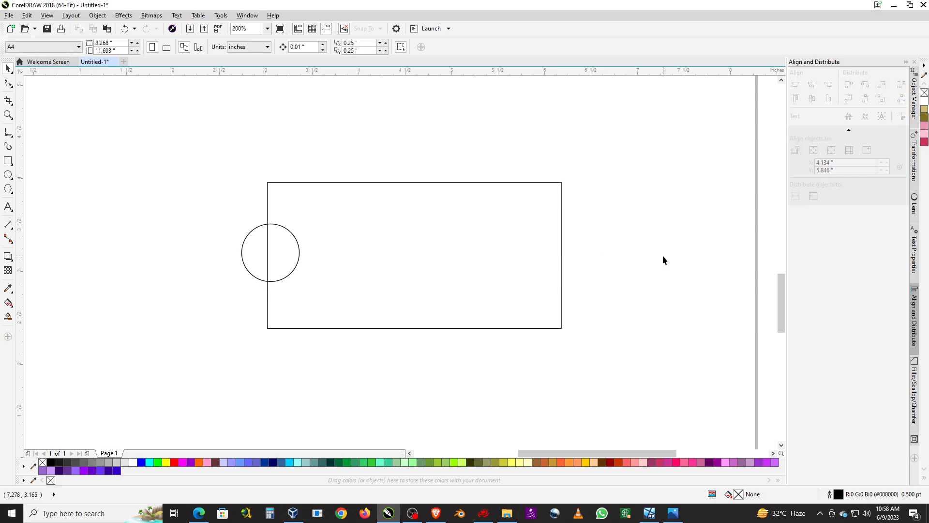
Set the rectangle's width to 3 inches, scaling its height proportionally.
{"action": "left_click", "coordinate": [462, 240]}
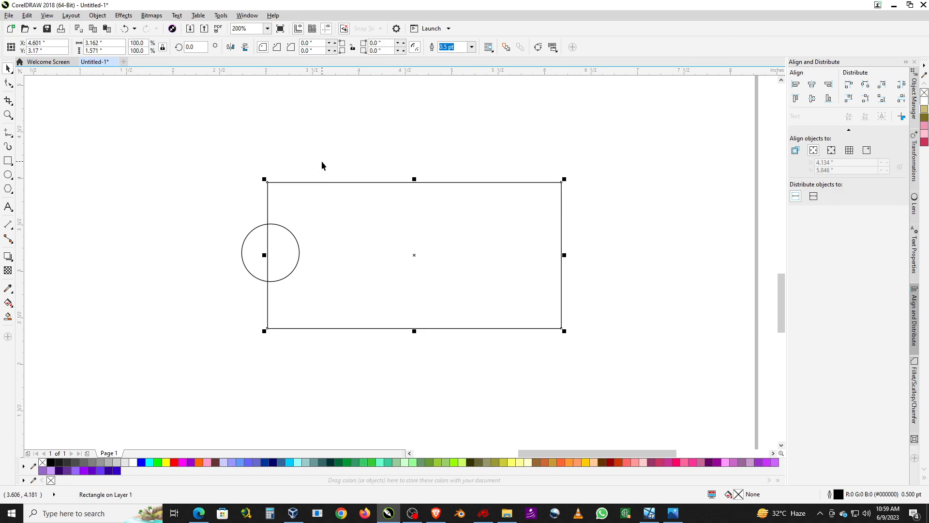
{"action": "left_click_drag", "start_coordinate": [113, 44], "coordinate": [66, 49]}
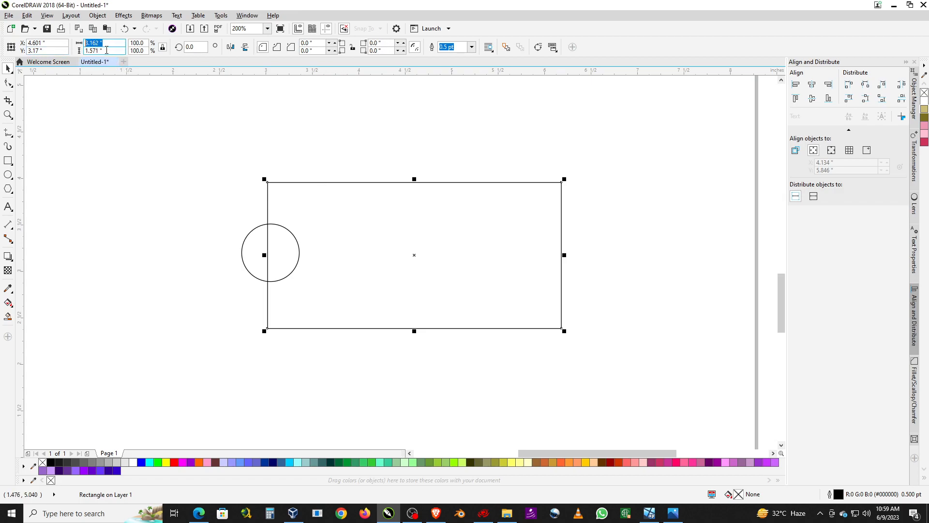
{"action": "type", "text": "3"}
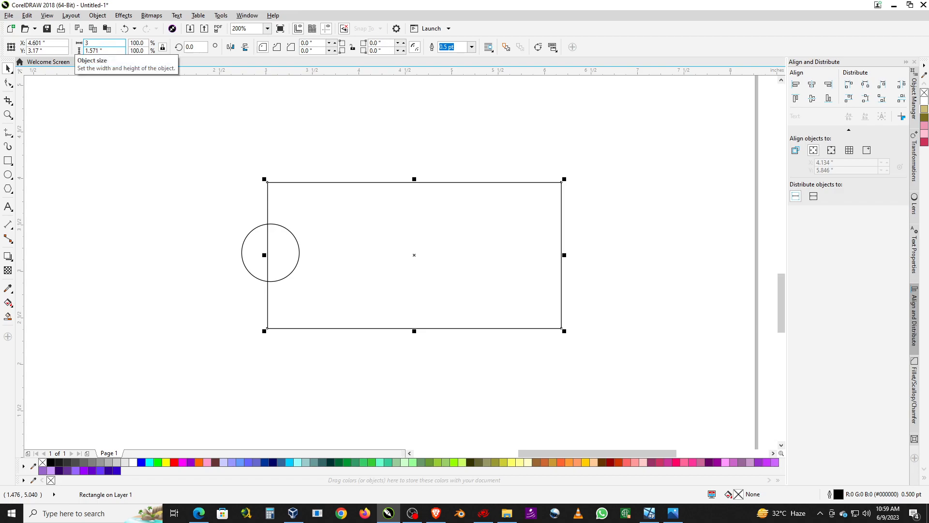
{"action": "key", "text": "Return"}
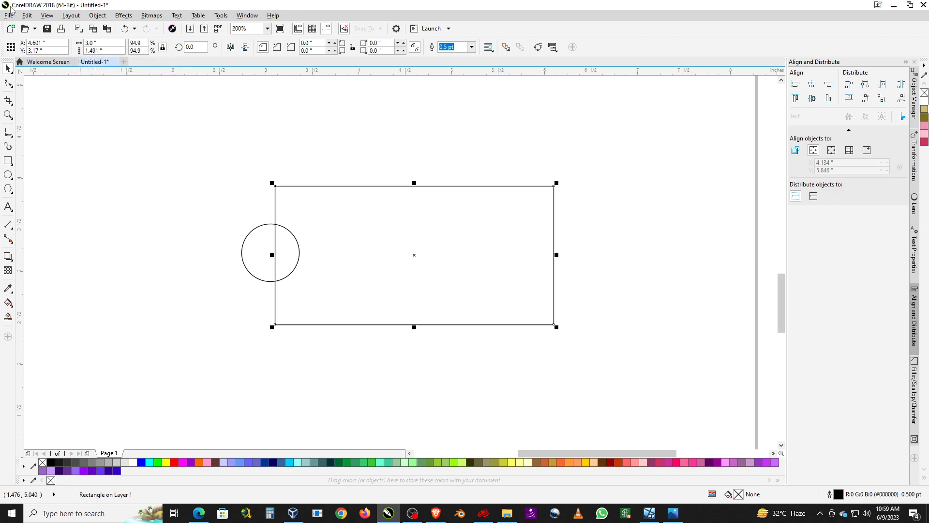
Create one copy of the circle offset horizontally by 3 inches, using the Position transformation with relative position.
{"action": "left_click", "coordinate": [265, 251]}
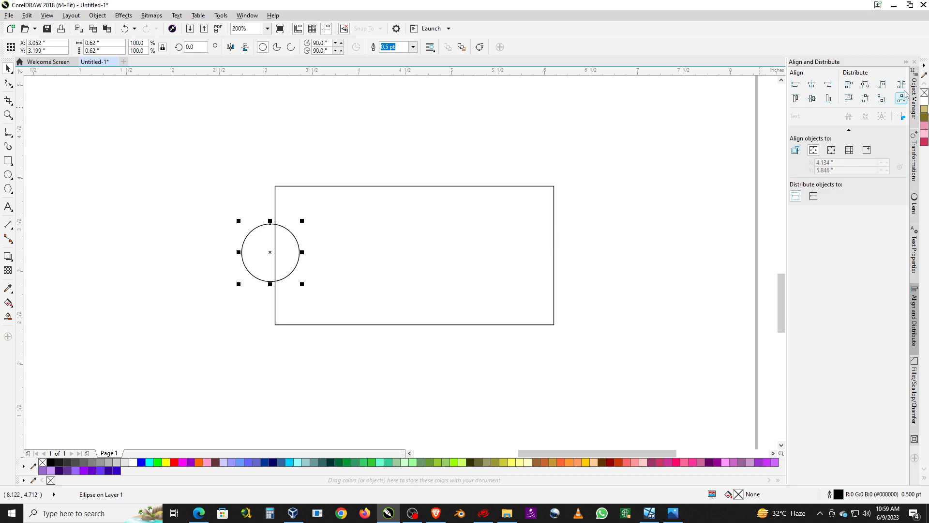
{"action": "left_click", "coordinate": [913, 155]}
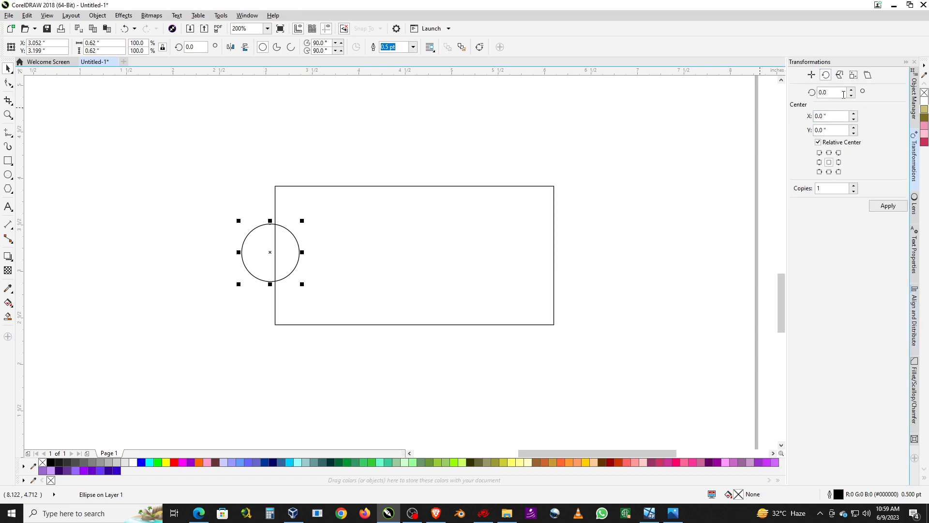
{"action": "left_click", "coordinate": [811, 77]}
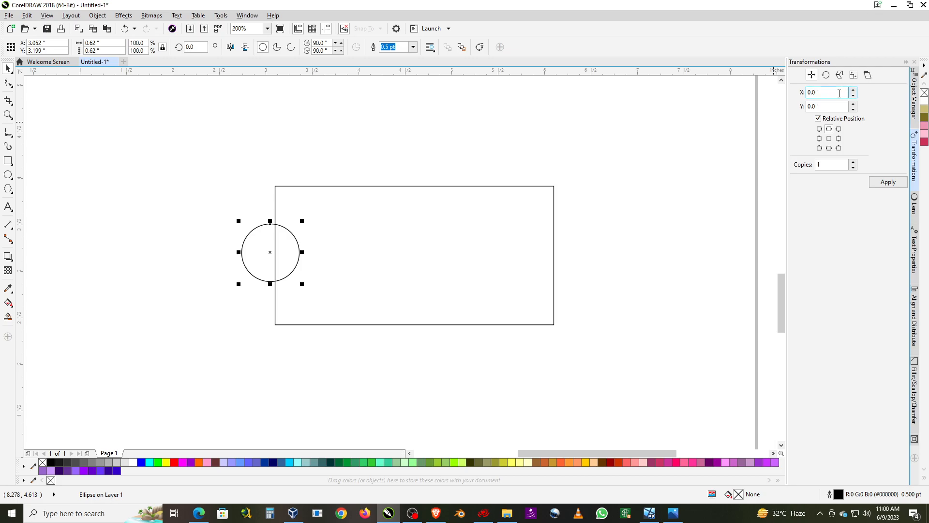
{"action": "left_click", "coordinate": [779, 92]}
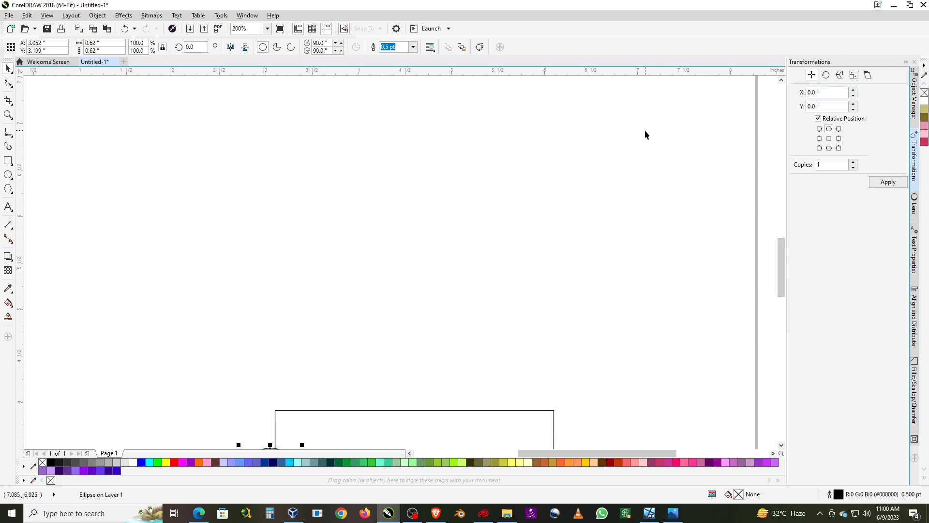
{"action": "key", "text": "F4"}
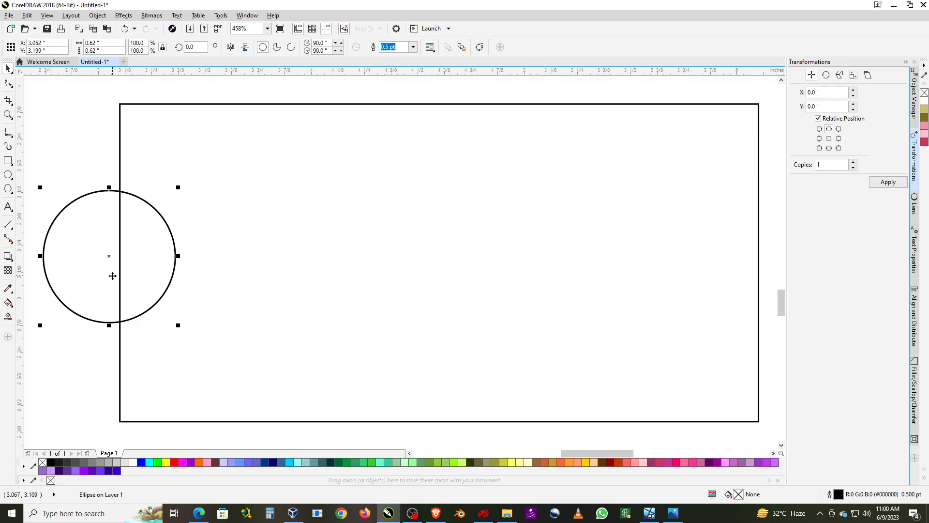
{"action": "left_click", "coordinate": [836, 92]}
{"action": "type", "text": "3"}
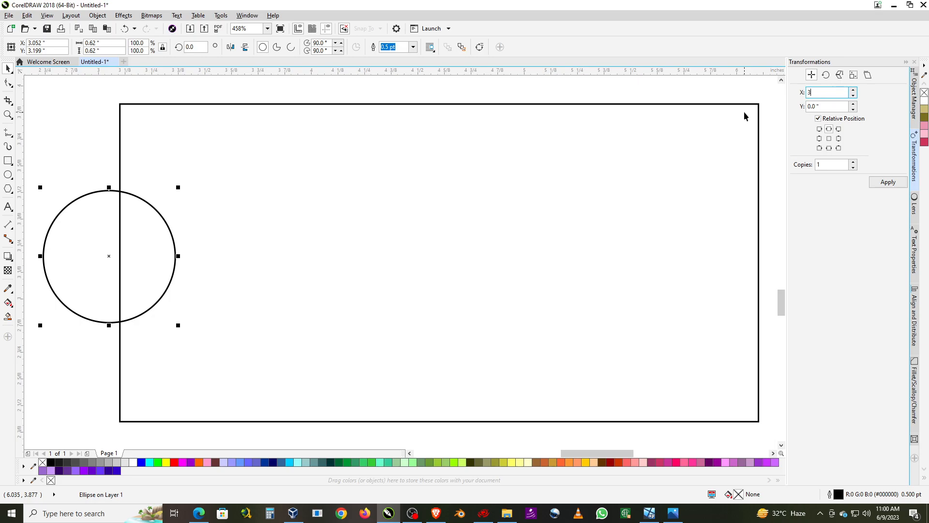
{"action": "left_click", "coordinate": [888, 182]}
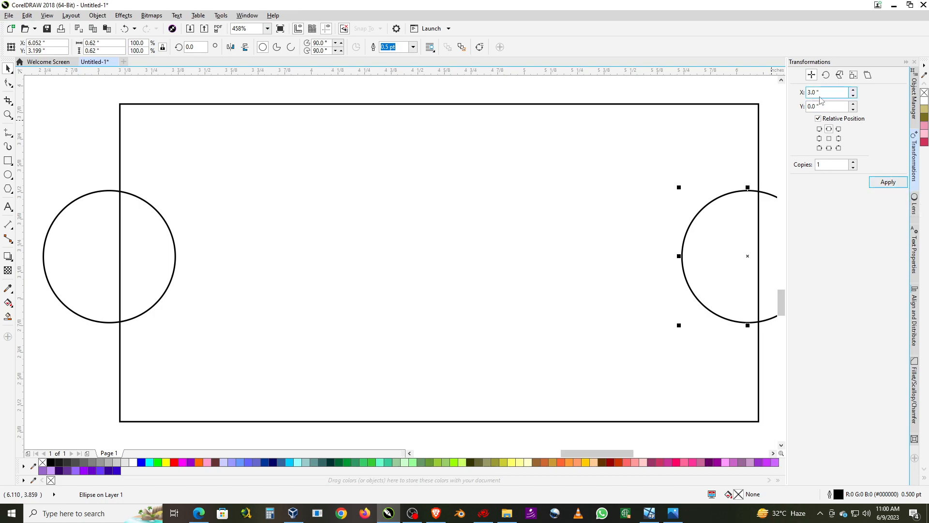
Compare the rectangle's width with the spacing of the two circles across its left and right edges.
{"action": "left_click", "coordinate": [403, 180]}
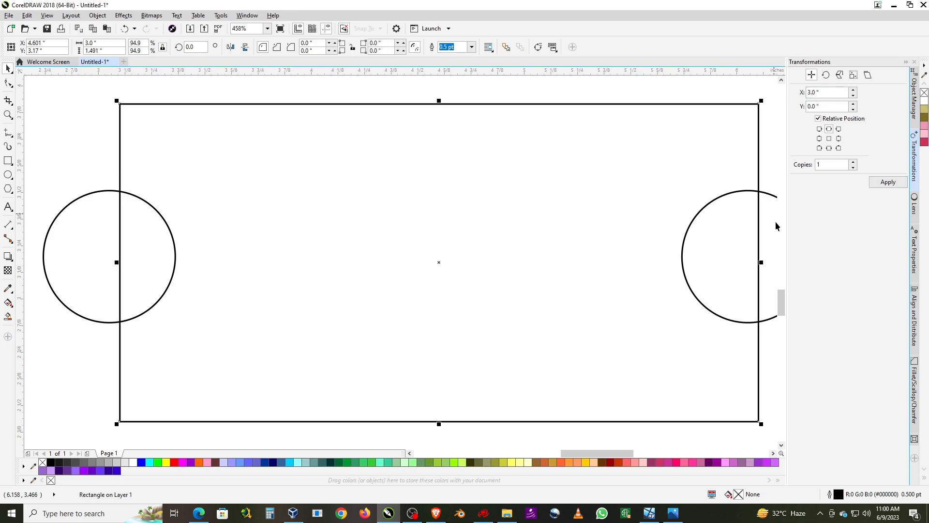
{"action": "left_click", "coordinate": [107, 43]}
{"action": "scroll", "coordinate": [271, 170], "scroll_direction": "down", "scroll_amount": 2}
{"action": "left_click", "coordinate": [695, 162]}
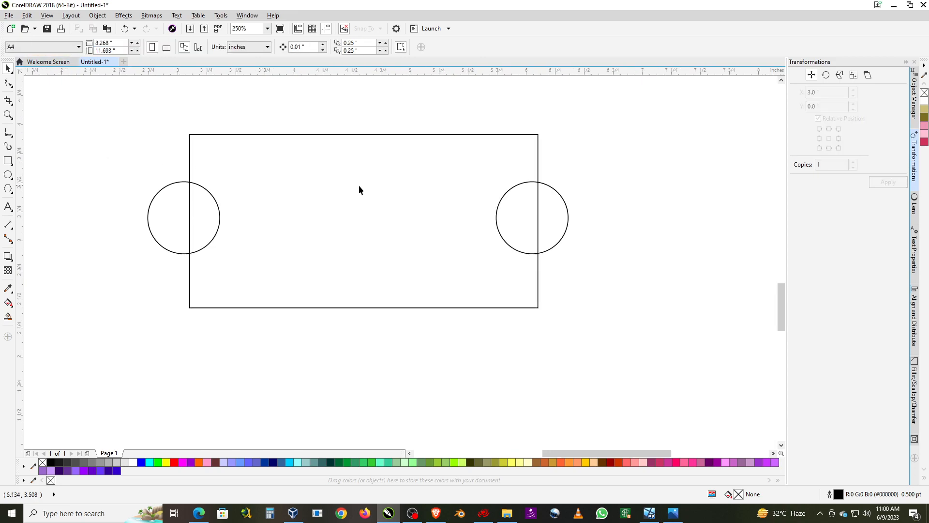
{"action": "left_click", "coordinate": [336, 155]}
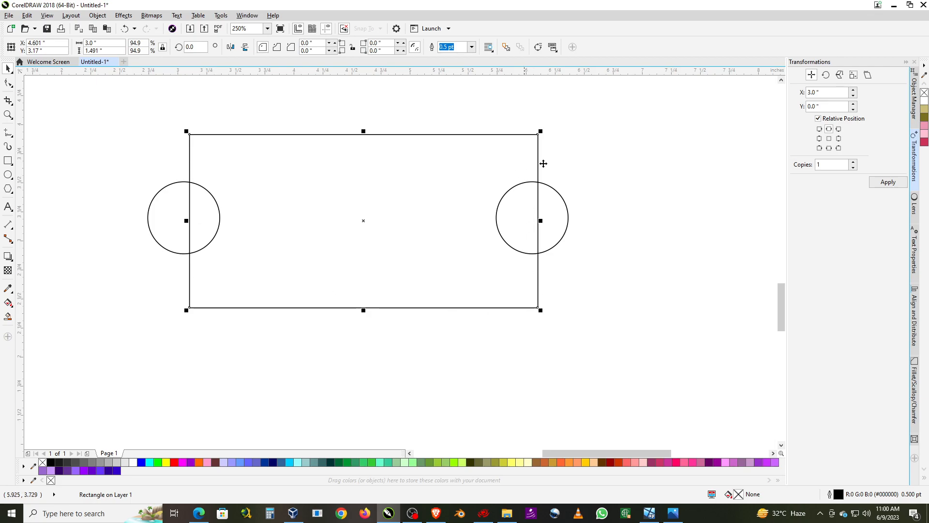
{"action": "left_click", "coordinate": [603, 240]}
{"action": "left_click", "coordinate": [160, 233]}
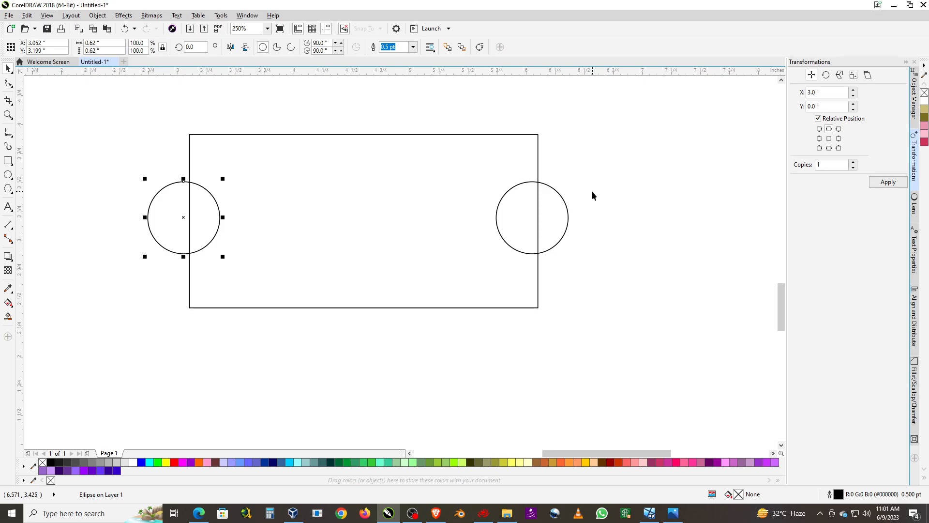
{"action": "left_click", "coordinate": [461, 195]}
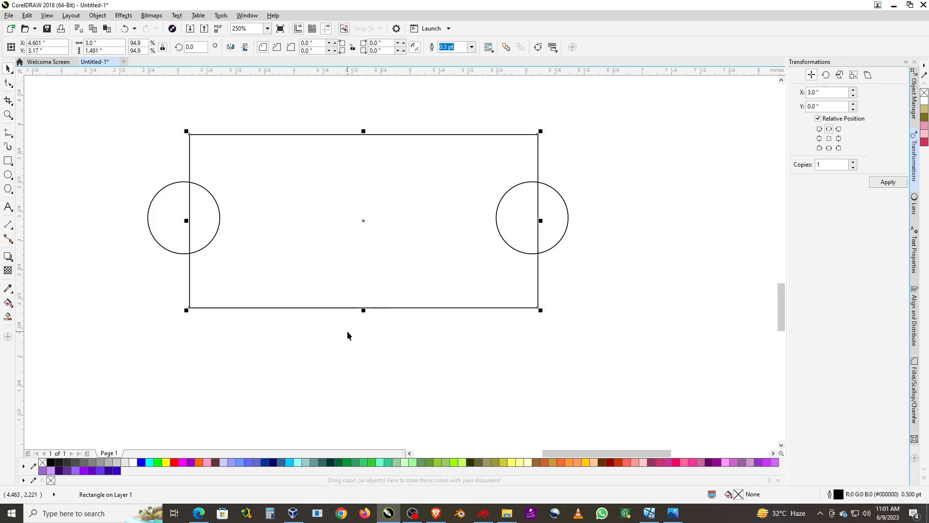
Select both circles together and delete them, leaving the rectangle in place.
{"action": "left_click", "coordinate": [115, 174]}
{"action": "left_click_drag", "start_coordinate": [115, 175], "coordinate": [593, 264]}
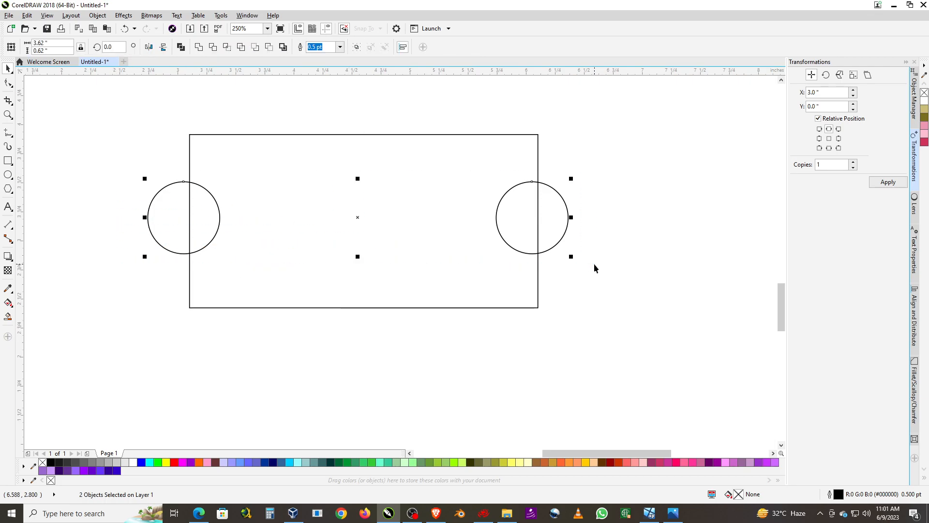
{"action": "key", "text": "Delete"}
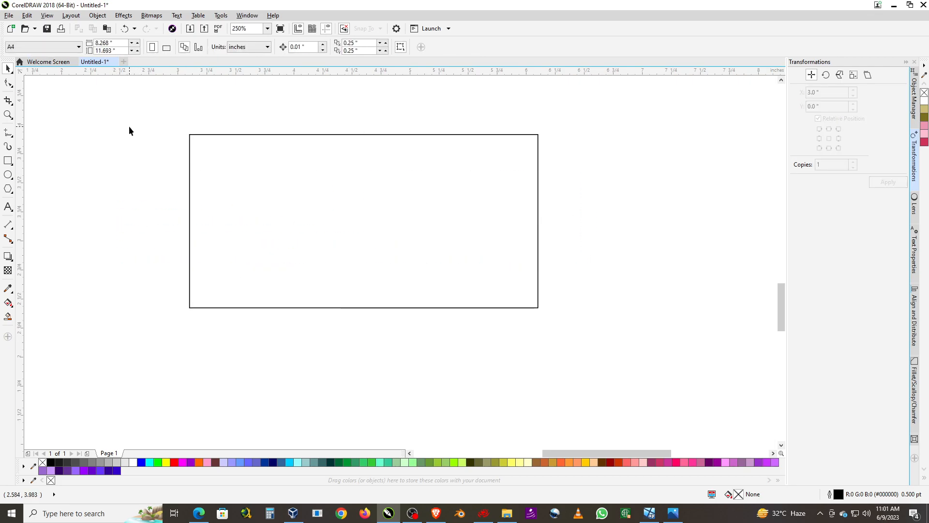
Activate a curve-drawing tool.
{"action": "left_click", "coordinate": [13, 138]}
{"action": "left_click", "coordinate": [46, 179]}
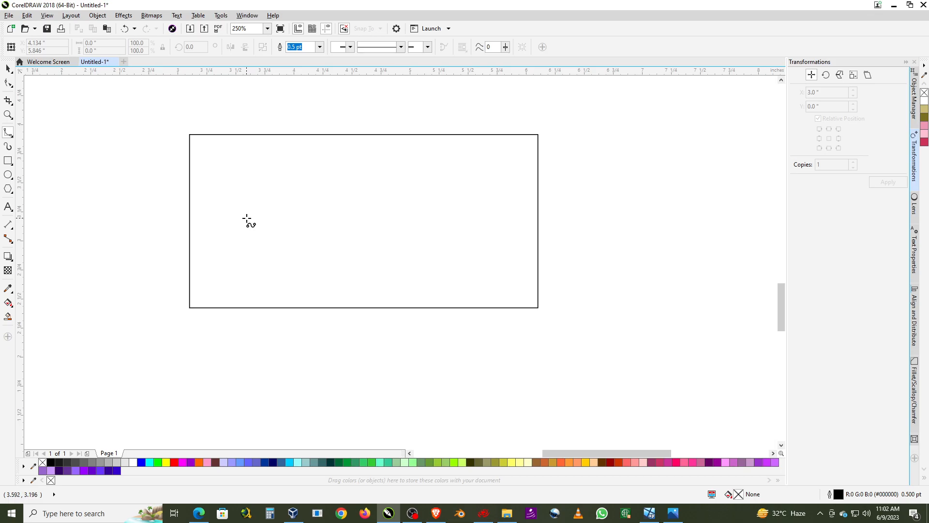
Switch to the Brave browser, open the account's own Pinterest profile and look through its created pins for a curved reference design.
{"action": "left_click", "coordinate": [436, 513]}
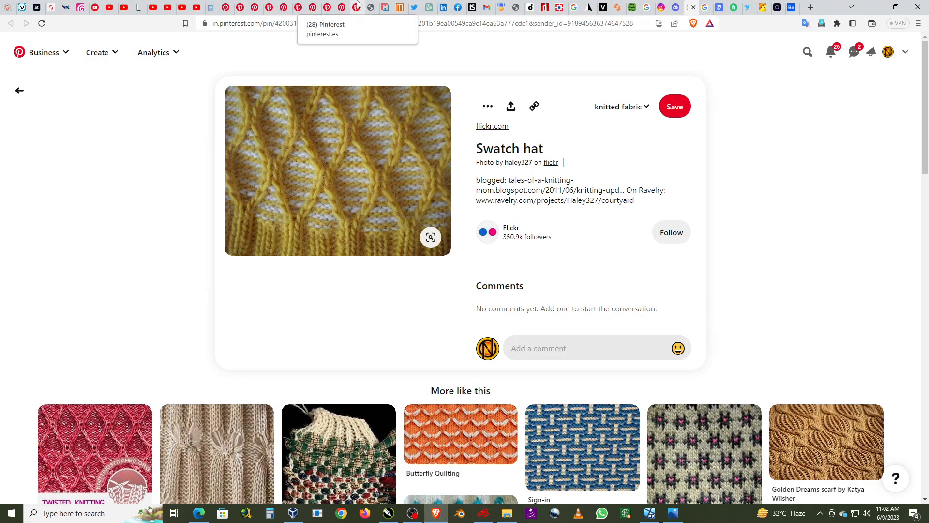
{"action": "left_click", "coordinate": [807, 52]}
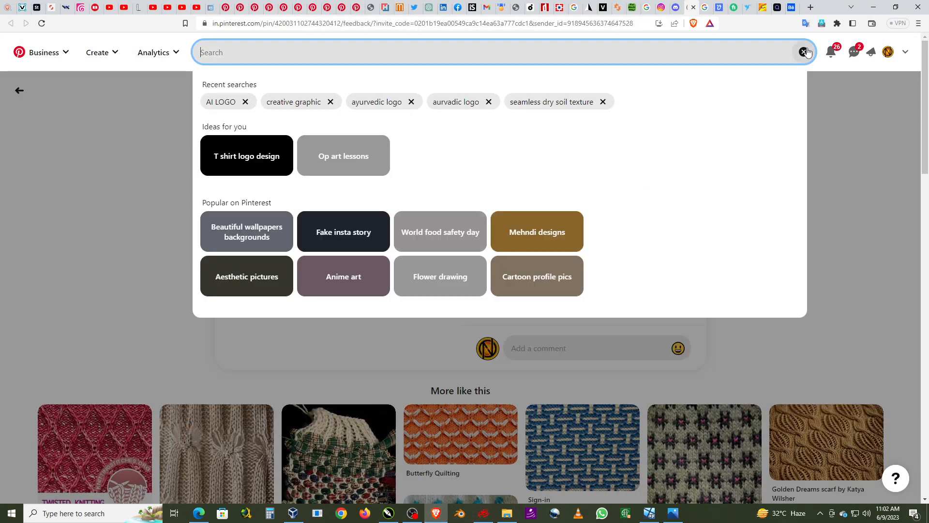
{"action": "left_click", "coordinate": [887, 52]}
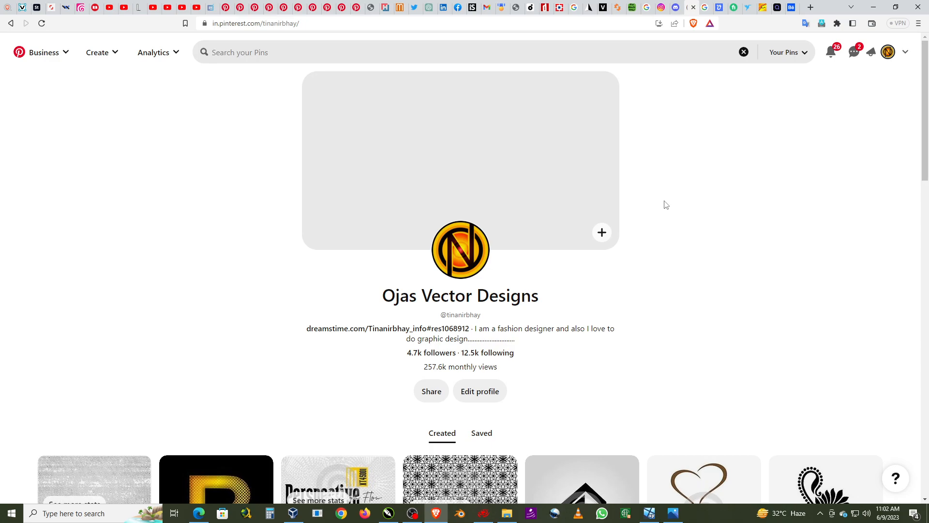
{"action": "scroll", "coordinate": [665, 205], "scroll_direction": "down", "scroll_amount": 4}
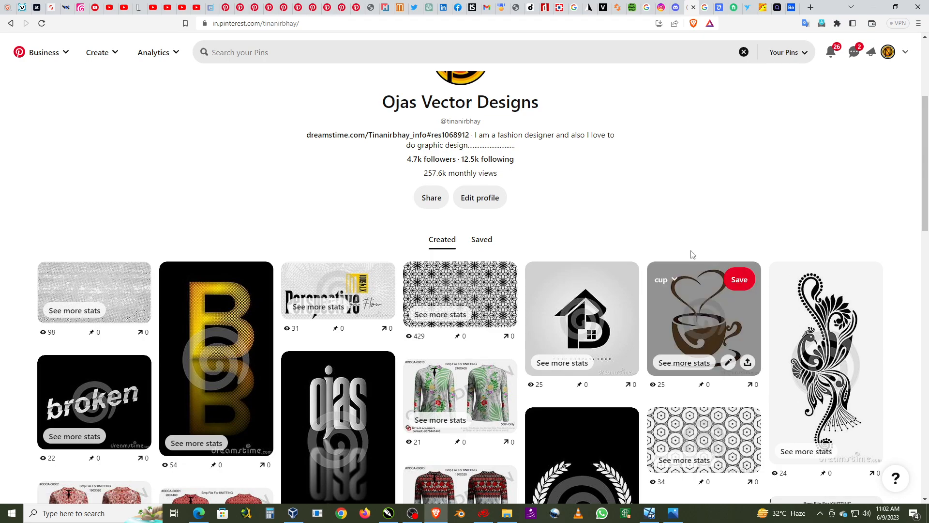
{"action": "scroll", "coordinate": [691, 254], "scroll_direction": "down", "scroll_amount": 4}
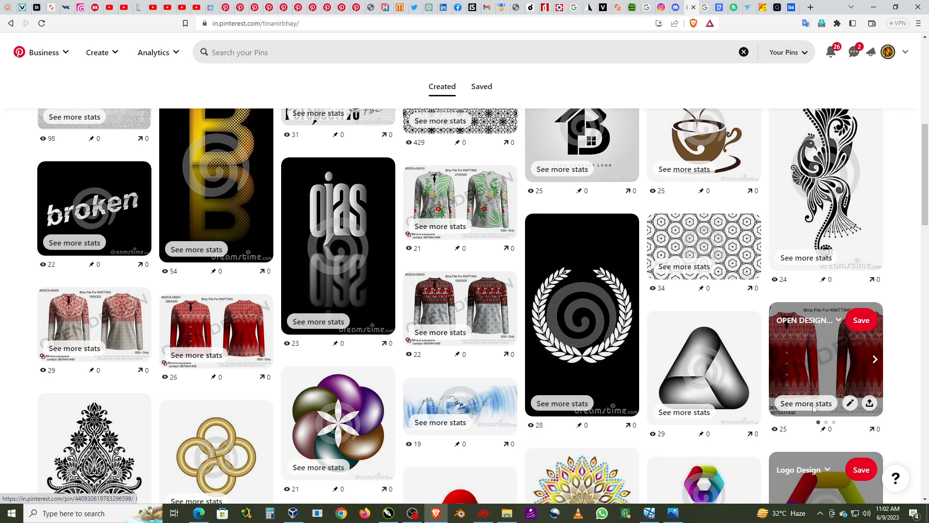
{"action": "scroll", "coordinate": [695, 368], "scroll_direction": "down", "scroll_amount": 6}
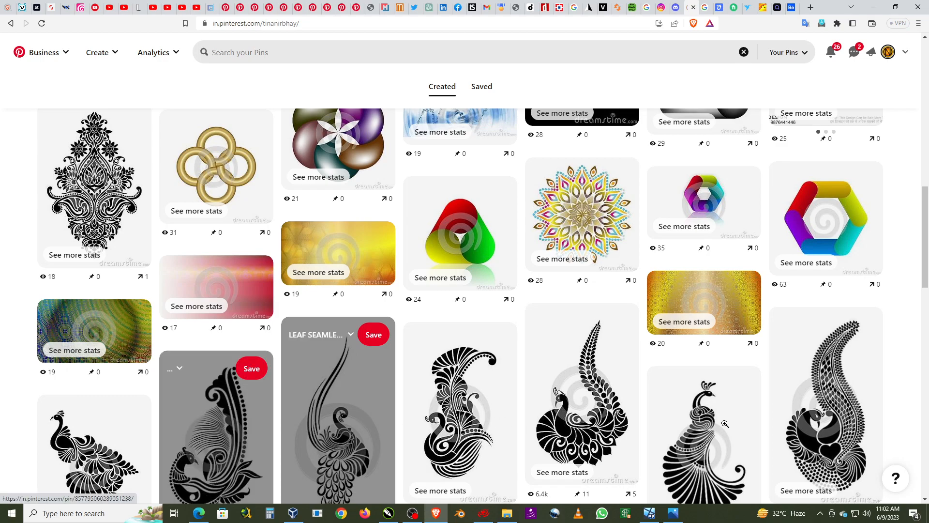
{"action": "scroll", "coordinate": [603, 372], "scroll_direction": "up", "scroll_amount": 3}
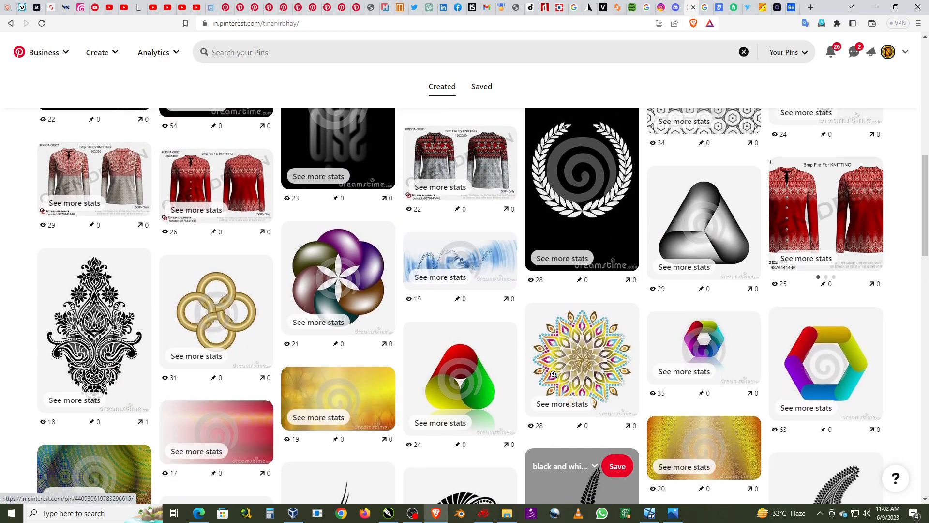
{"action": "scroll", "coordinate": [502, 339], "scroll_direction": "up", "scroll_amount": 4}
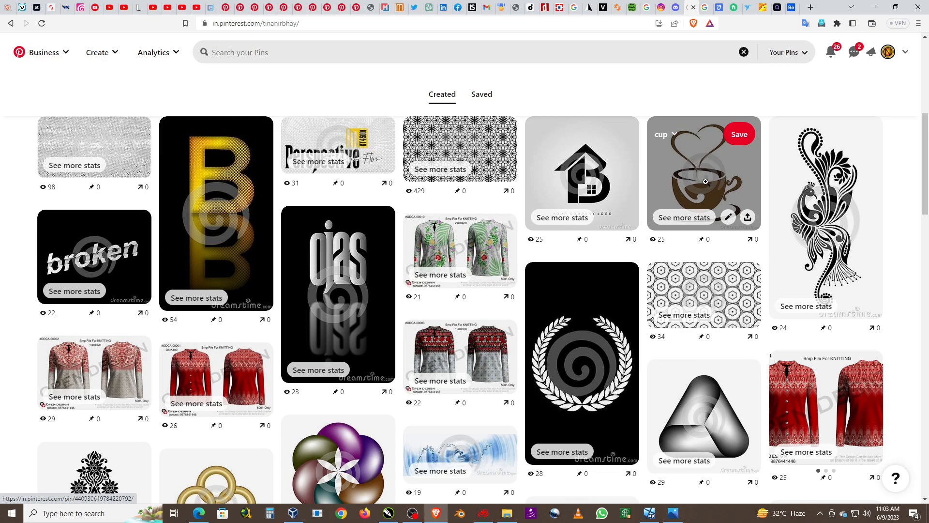
Try to bring the coffee cup pin directly into the CorelDRAW page, and delete the inserted link text.
{"action": "left_click_drag", "start_coordinate": [706, 182], "coordinate": [564, 311]}
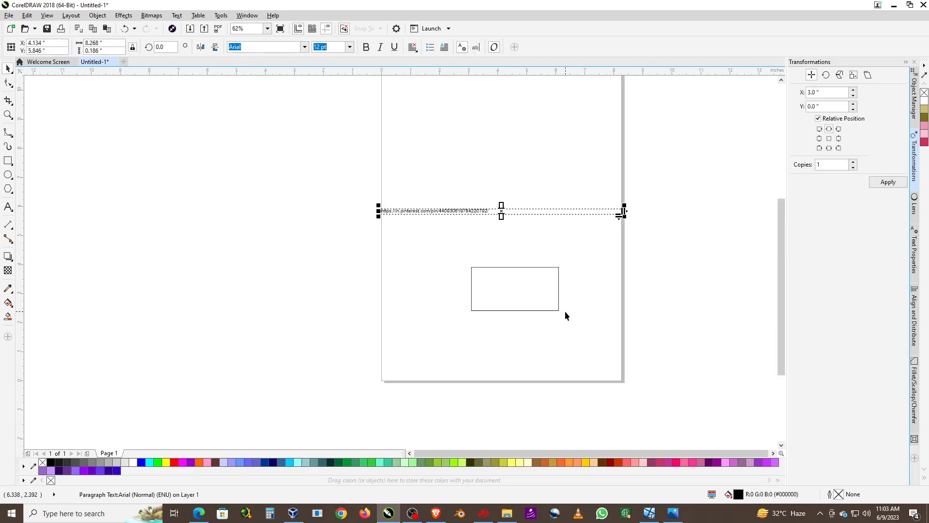
{"action": "key", "text": "Delete"}
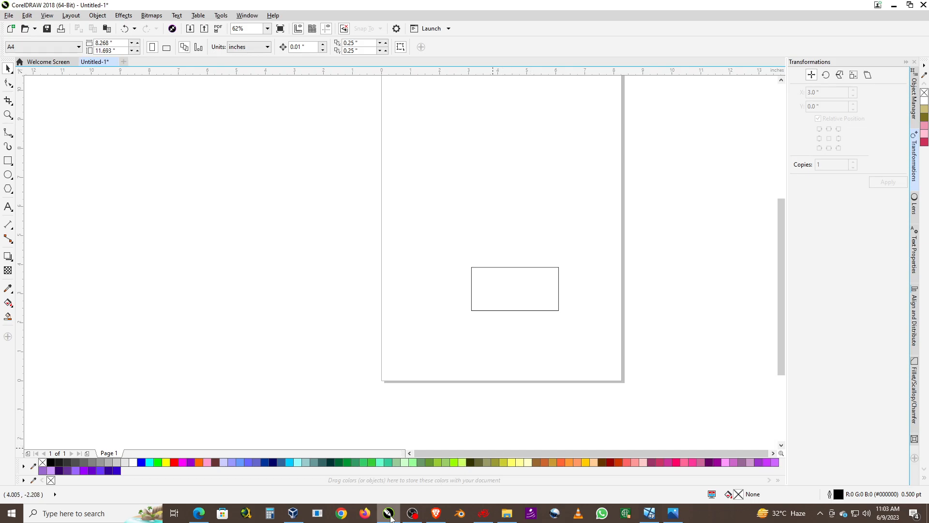
Switch to the Brave browser, open the coffee cup pin with the heart-shaped steam and copy its image.
{"action": "left_click", "coordinate": [436, 513]}
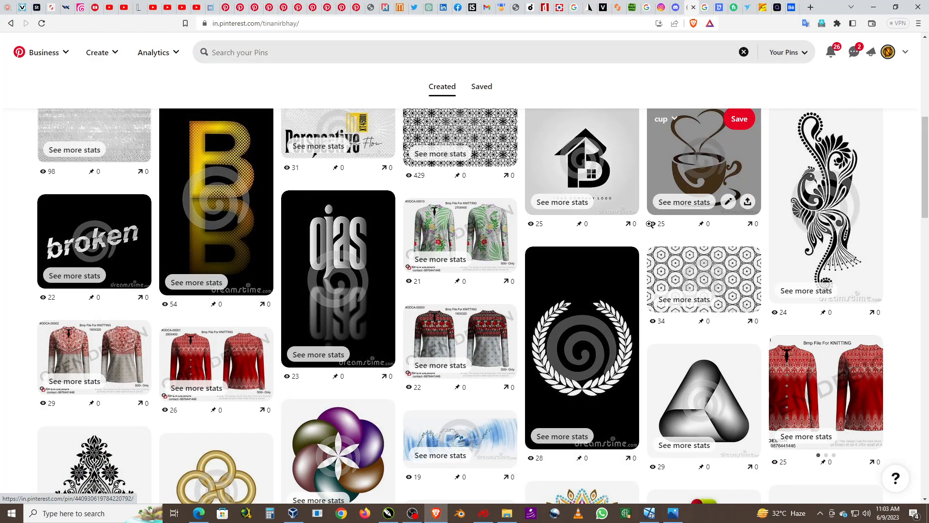
{"action": "left_click", "coordinate": [697, 160]}
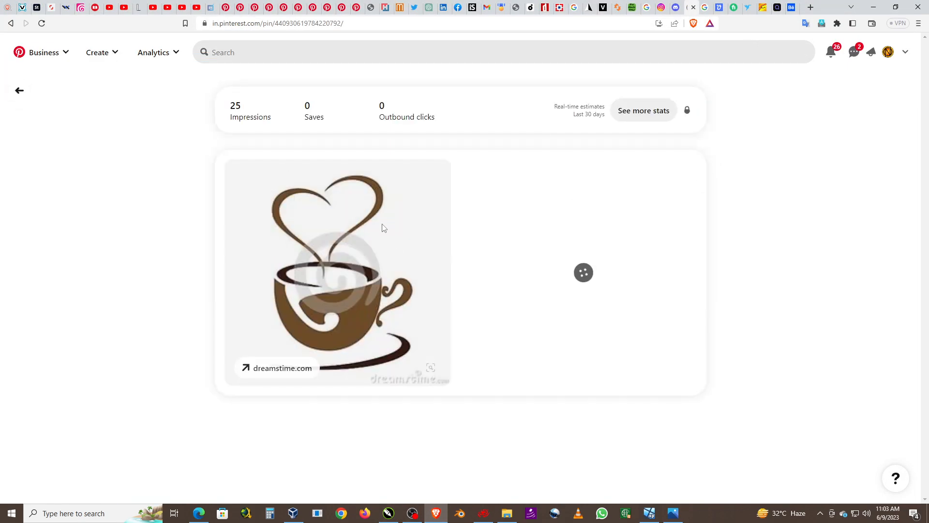
{"action": "right_click", "coordinate": [376, 199]}
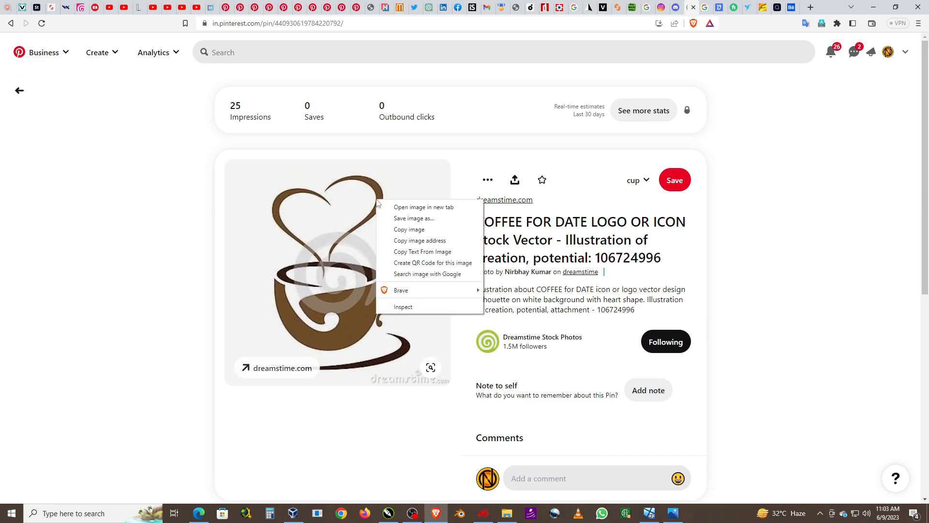
{"action": "left_click", "coordinate": [421, 231]}
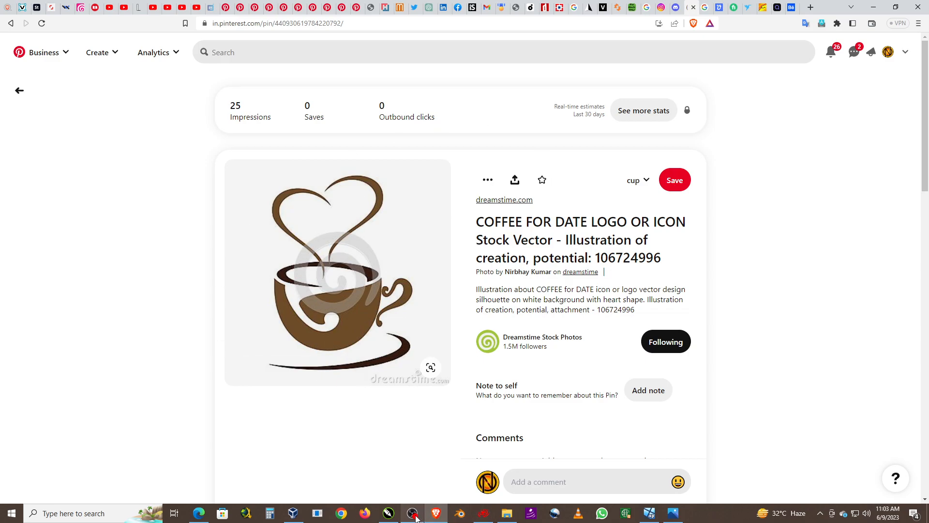
Switch back to CorelDRAW, paste the copied cup image and move it off the page to about X -3.55", Y 4.13".
{"action": "left_click", "coordinate": [388, 512]}
{"action": "right_click", "coordinate": [599, 241]}
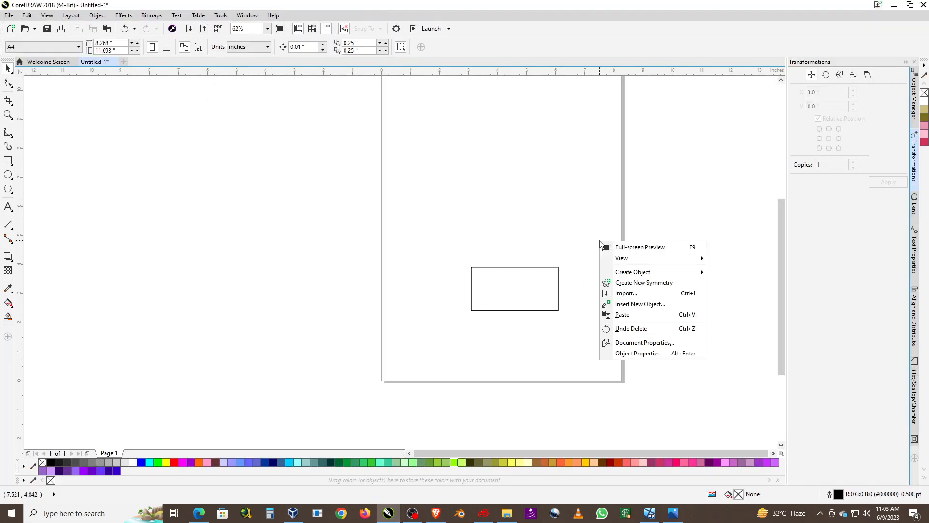
{"action": "left_click", "coordinate": [623, 315]}
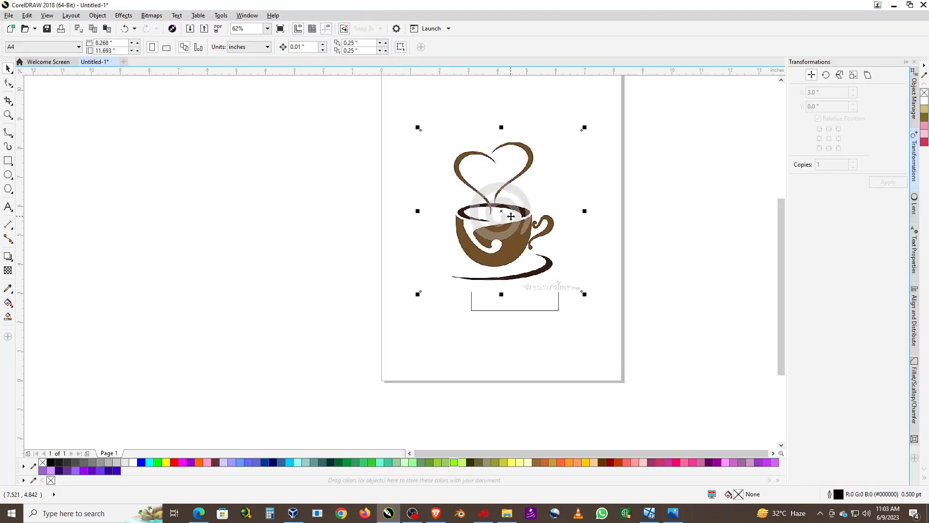
{"action": "left_click_drag", "start_coordinate": [484, 244], "coordinate": [261, 295]}
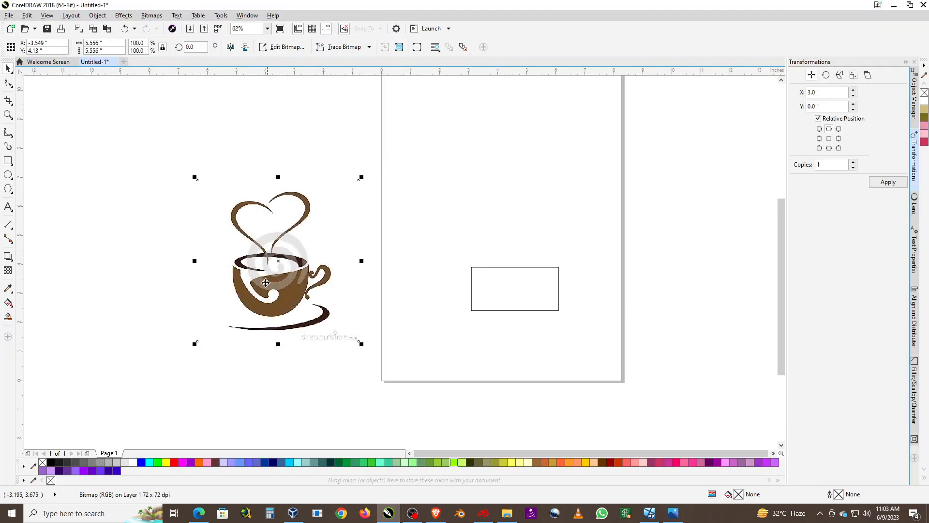
{"action": "left_click", "coordinate": [636, 290]}
Move the rectangle near the page's left edge, centred at about X 1.82", Y 3.74", and deselect it.
{"action": "key", "text": "z"}
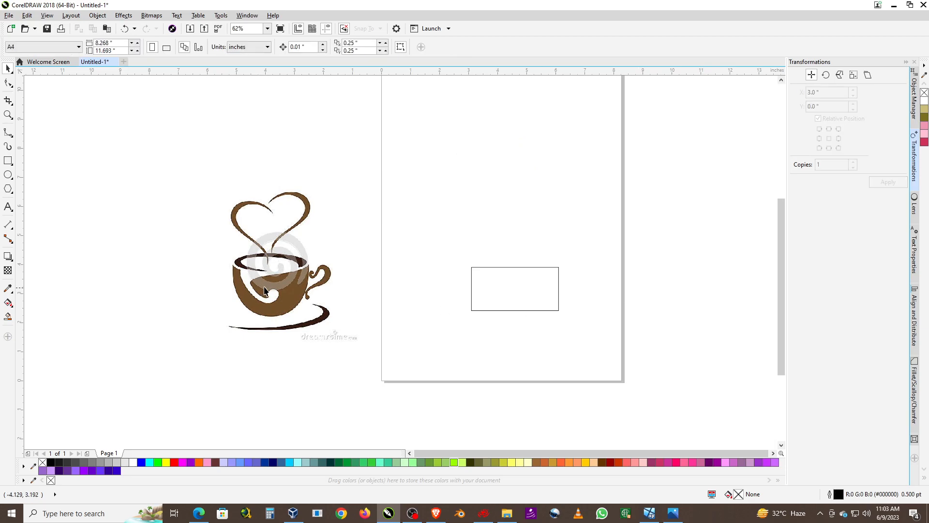
{"action": "left_click_drag", "start_coordinate": [215, 183], "coordinate": [360, 339]}
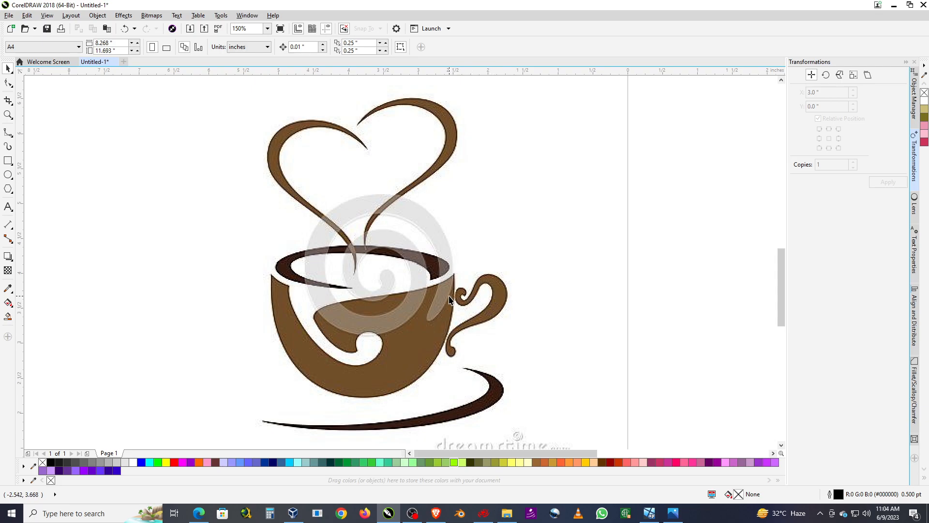
{"action": "scroll", "coordinate": [320, 234], "scroll_direction": "down", "scroll_amount": 2}
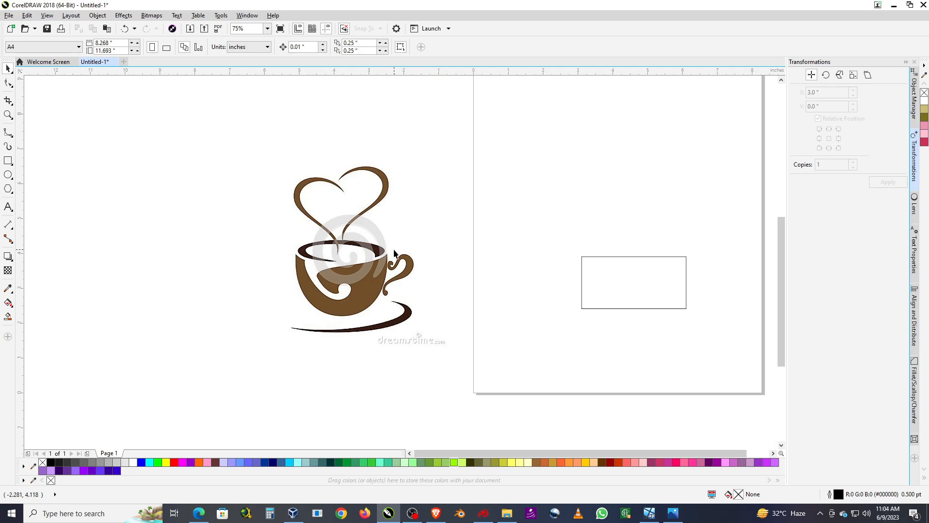
{"action": "left_click_drag", "start_coordinate": [638, 283], "coordinate": [543, 265]}
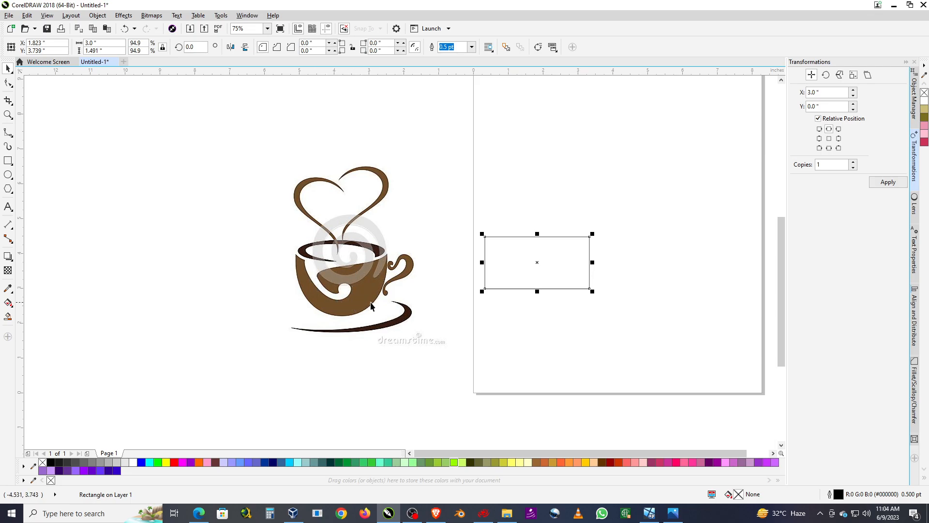
{"action": "scroll", "coordinate": [510, 269], "scroll_direction": "up", "scroll_amount": 2}
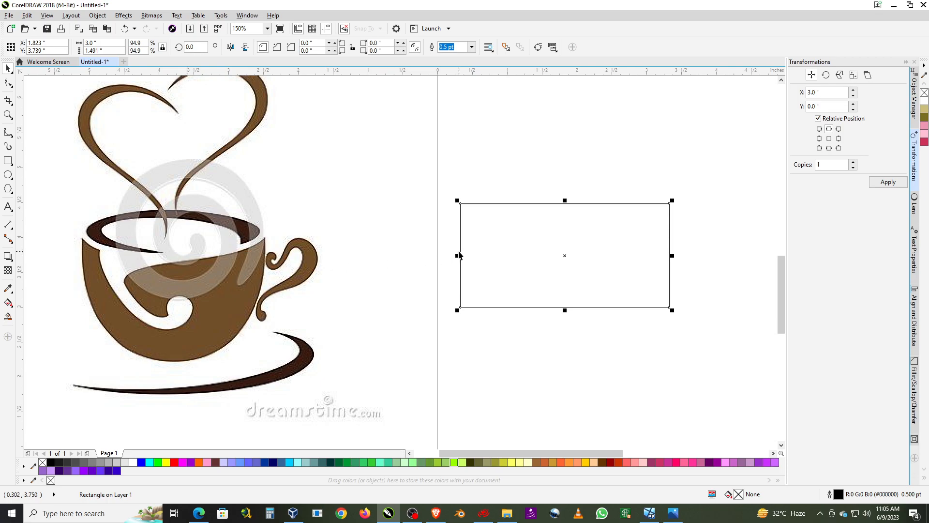
{"action": "left_click", "coordinate": [713, 235]}
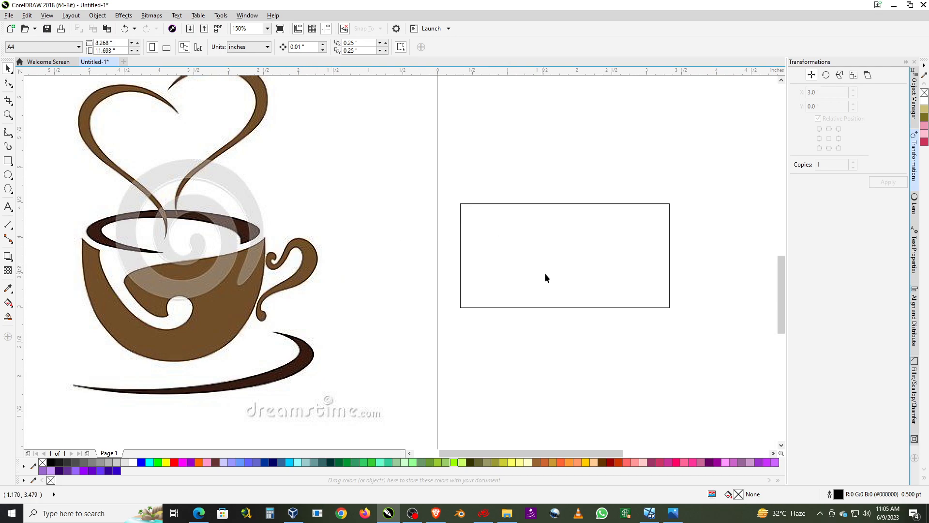
Move the cup image up and farther from the page, to about X -5.24", Y 5.12".
{"action": "scroll", "coordinate": [653, 264], "scroll_direction": "up", "scroll_amount": 1}
{"action": "scroll", "coordinate": [377, 235], "scroll_direction": "down", "scroll_amount": 2}
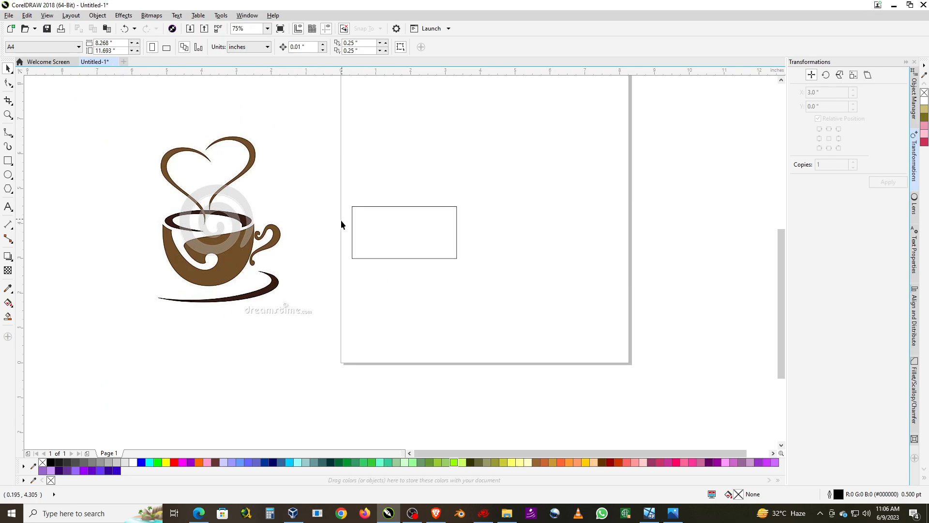
{"action": "left_click_drag", "start_coordinate": [245, 237], "coordinate": [188, 203]}
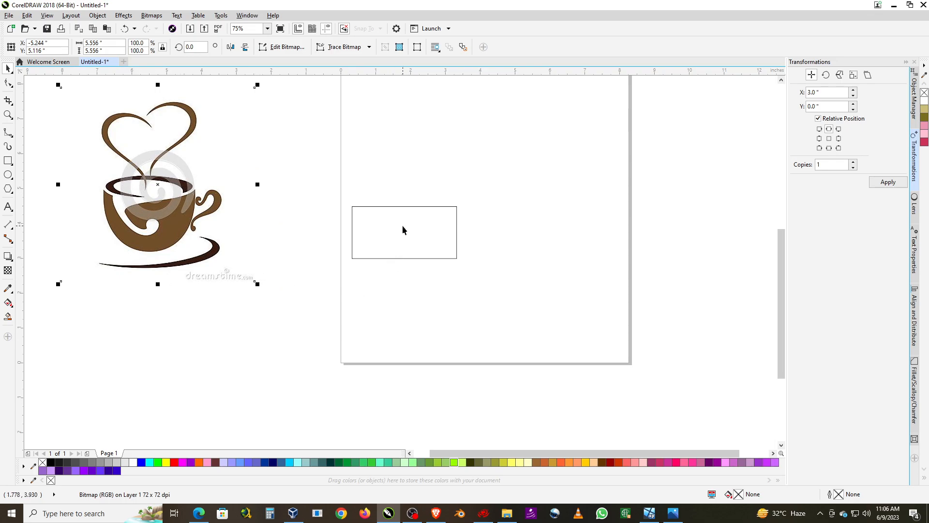
Draw a closed, curled B-spline swirl about 1.34" wide and 0.75" high, crossing the rectangle's left edge.
{"action": "scroll", "coordinate": [402, 225], "scroll_direction": "up", "scroll_amount": 2}
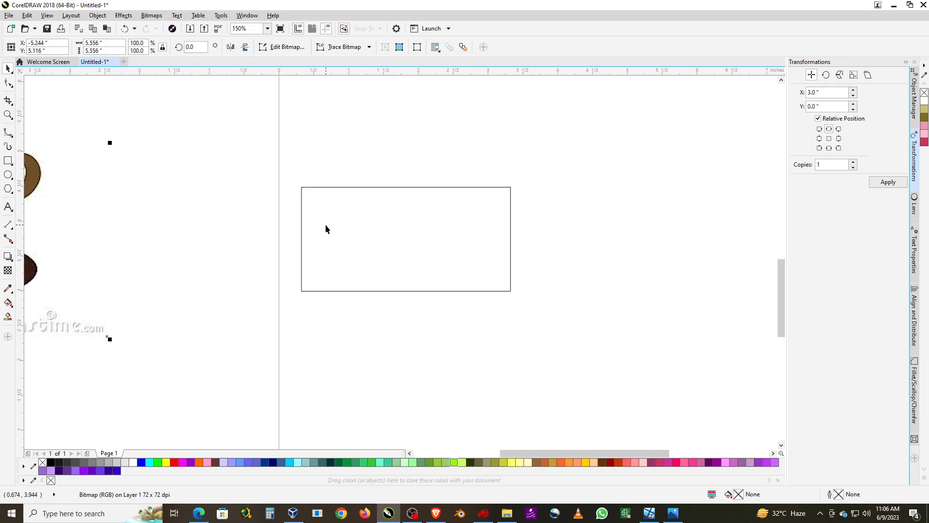
{"action": "scroll", "coordinate": [325, 224], "scroll_direction": "up", "scroll_amount": 2}
{"action": "left_click", "coordinate": [8, 132]}
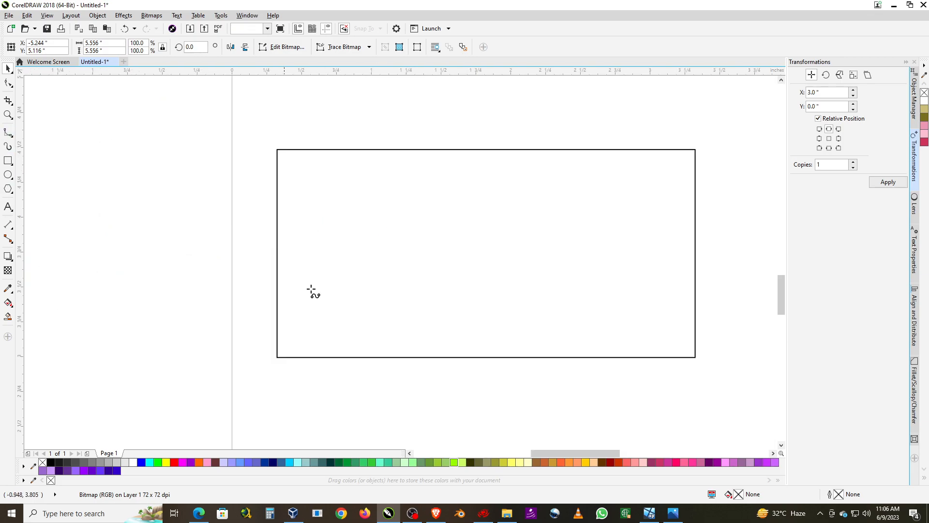
{"action": "mouse_move", "coordinate": [255, 317]}
{"action": "left_mouse_down"}
{"action": "mouse_move", "coordinate": [317, 317]}
{"action": "mouse_move", "coordinate": [354, 303]}
{"action": "mouse_move", "coordinate": [373, 262]}
{"action": "mouse_move", "coordinate": [358, 221]}
{"action": "mouse_move", "coordinate": [343, 212]}
{"action": "mouse_move", "coordinate": [319, 219]}
{"action": "mouse_move", "coordinate": [323, 243]}
{"action": "mouse_move", "coordinate": [347, 241]}
{"action": "mouse_move", "coordinate": [351, 256]}
{"action": "mouse_move", "coordinate": [340, 287]}
{"action": "mouse_move", "coordinate": [307, 300]}
{"action": "mouse_move", "coordinate": [270, 284]}
{"action": "mouse_move", "coordinate": [224, 222]}
{"action": "mouse_move", "coordinate": [178, 225]}
{"action": "mouse_move", "coordinate": [235, 239]}
{"action": "mouse_move", "coordinate": [242, 287]}
{"action": "mouse_move", "coordinate": [218, 306]}
{"action": "mouse_move", "coordinate": [255, 316]}
{"action": "left_mouse_up"}
{"action": "double_click", "coordinate": [255, 316]}
{"action": "scroll", "coordinate": [477, 211], "scroll_direction": "down", "scroll_amount": 2}
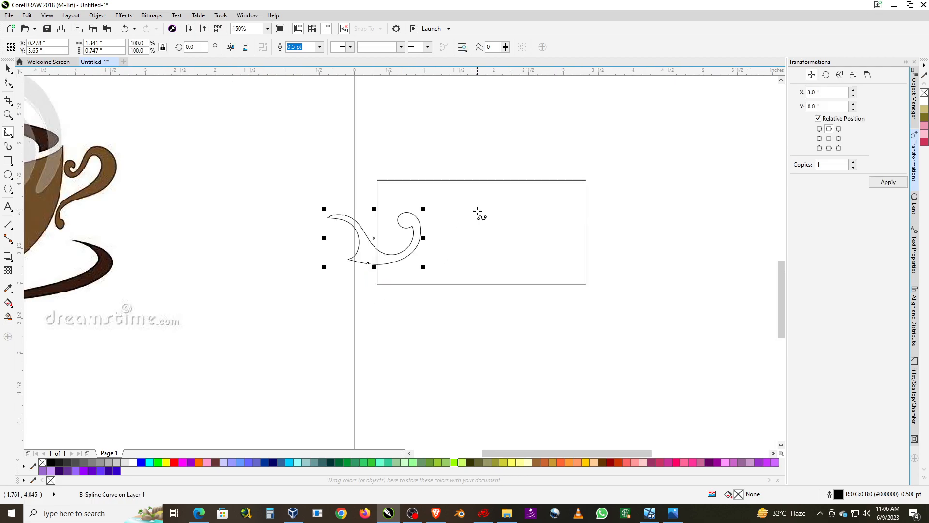
{"action": "scroll", "coordinate": [477, 215], "scroll_direction": "down", "scroll_amount": 1}
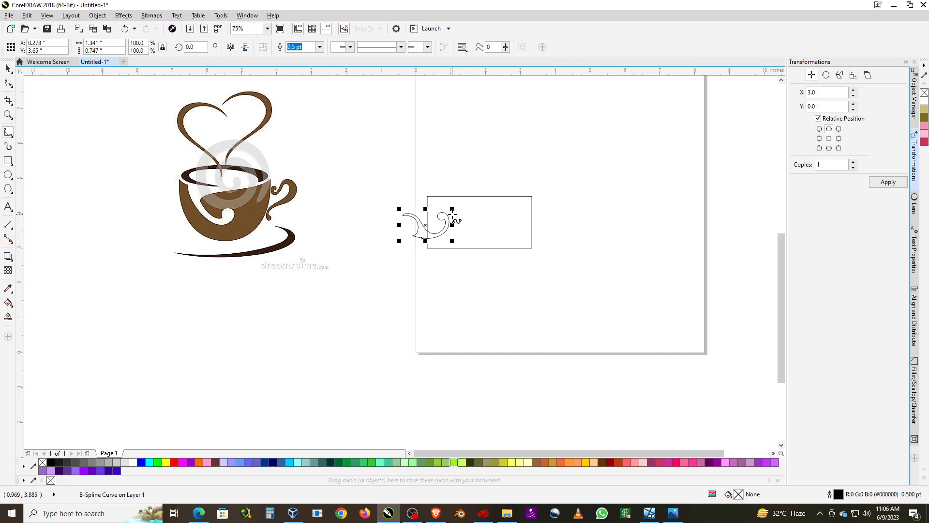
{"action": "scroll", "coordinate": [450, 208], "scroll_direction": "up", "scroll_amount": 1}
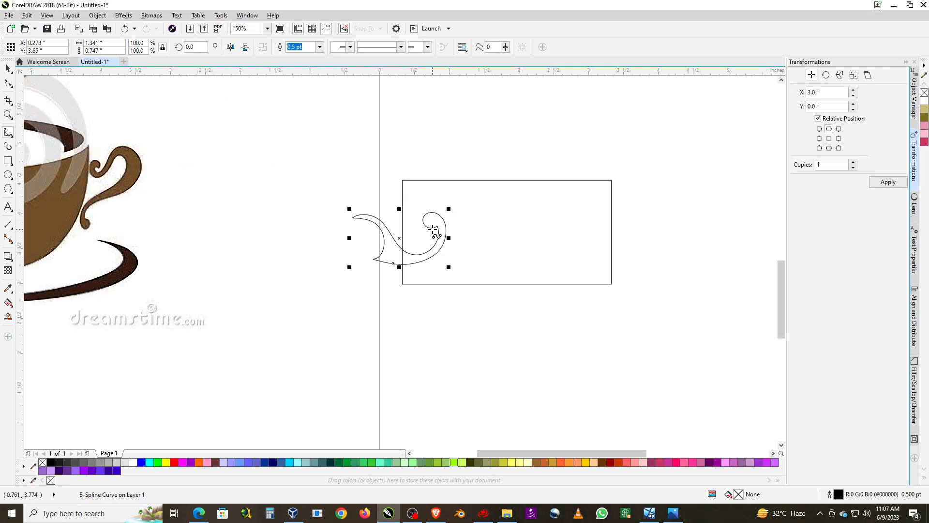
{"action": "scroll", "coordinate": [430, 226], "scroll_direction": "down", "scroll_amount": 1}
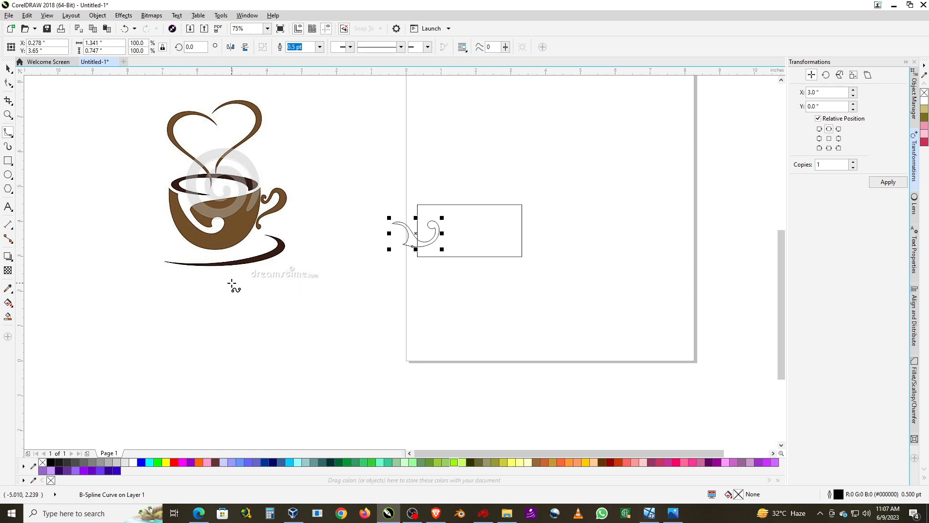
{"action": "scroll", "coordinate": [422, 223], "scroll_direction": "up", "scroll_amount": 1}
{"action": "scroll", "coordinate": [422, 223], "scroll_direction": "down", "scroll_amount": 1}
{"action": "scroll", "coordinate": [466, 226], "scroll_direction": "up", "scroll_amount": 1}
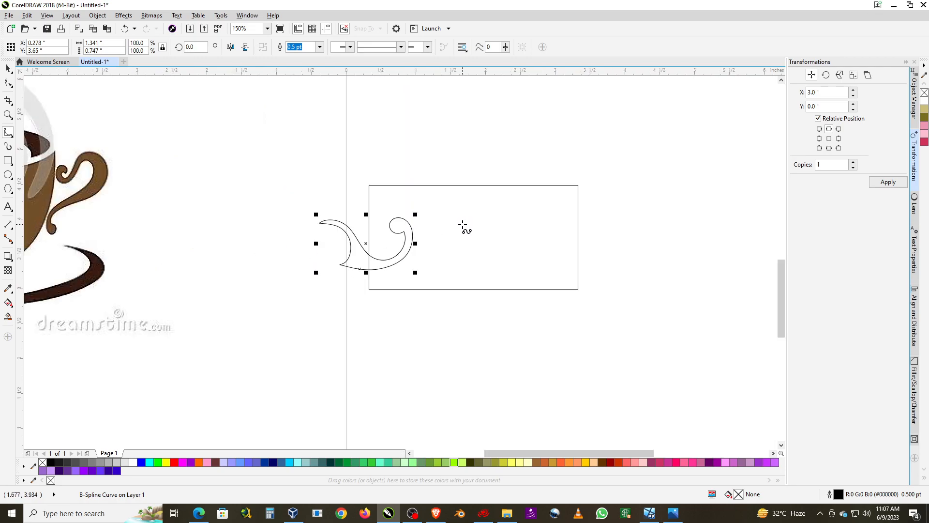
Draw a slim, folded B-spline leaf about 0.49" wide and 0.35" high inside the rectangle, just above the swirl's curl.
{"action": "scroll", "coordinate": [442, 229], "scroll_direction": "up", "scroll_amount": 1}
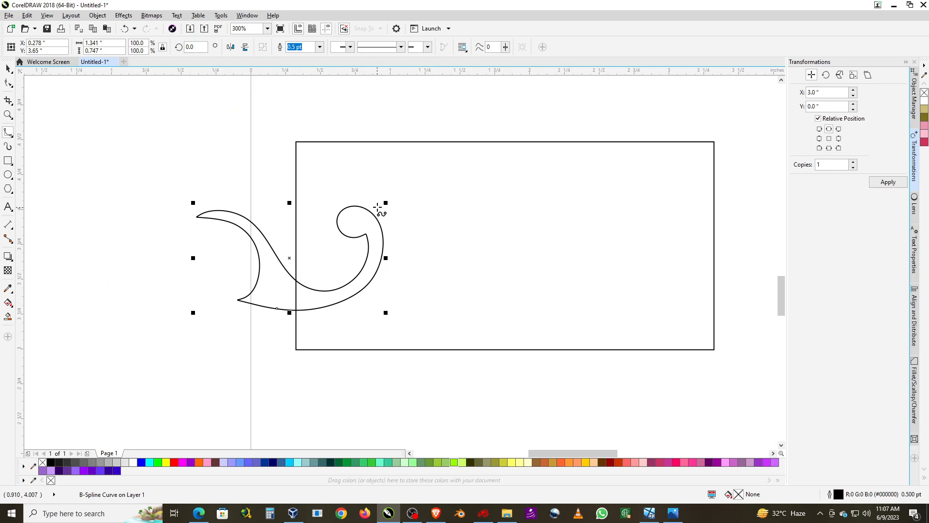
{"action": "left_click", "coordinate": [373, 204]}
{"action": "left_click", "coordinate": [408, 180]}
{"action": "left_click", "coordinate": [440, 172]}
{"action": "left_click", "coordinate": [451, 182]}
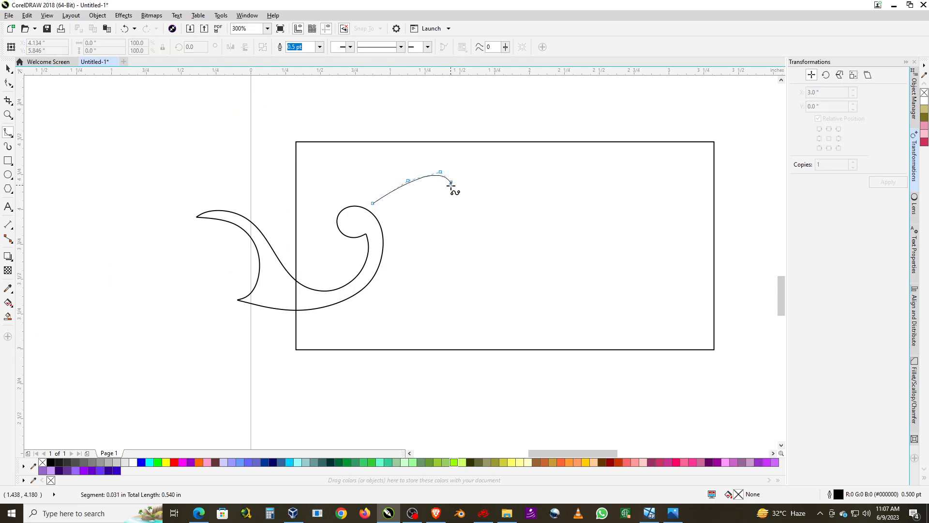
{"action": "left_click", "coordinate": [439, 198]}
{"action": "left_click", "coordinate": [409, 214]}
{"action": "left_click", "coordinate": [388, 224]}
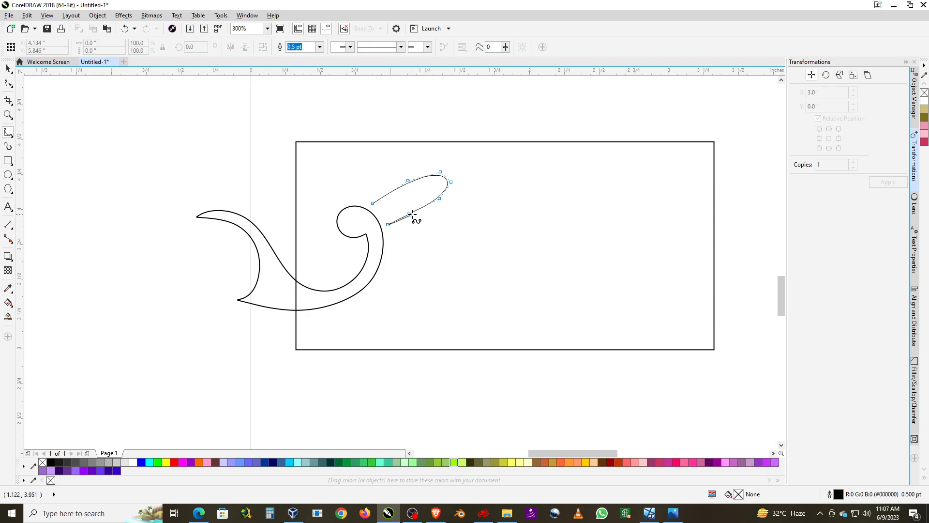
{"action": "left_click", "coordinate": [428, 198]}
{"action": "left_click", "coordinate": [436, 186]}
{"action": "left_click", "coordinate": [430, 181]}
{"action": "left_click", "coordinate": [409, 188]}
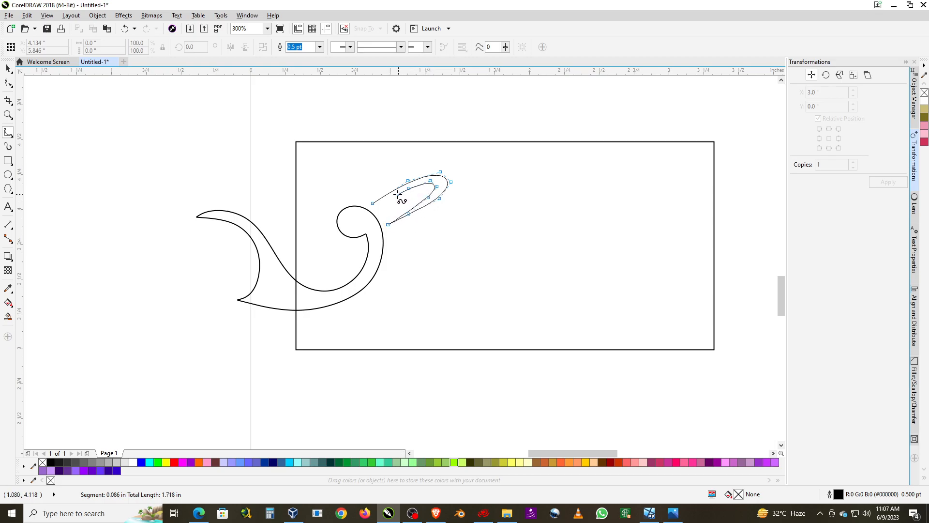
{"action": "double_click", "coordinate": [375, 204]}
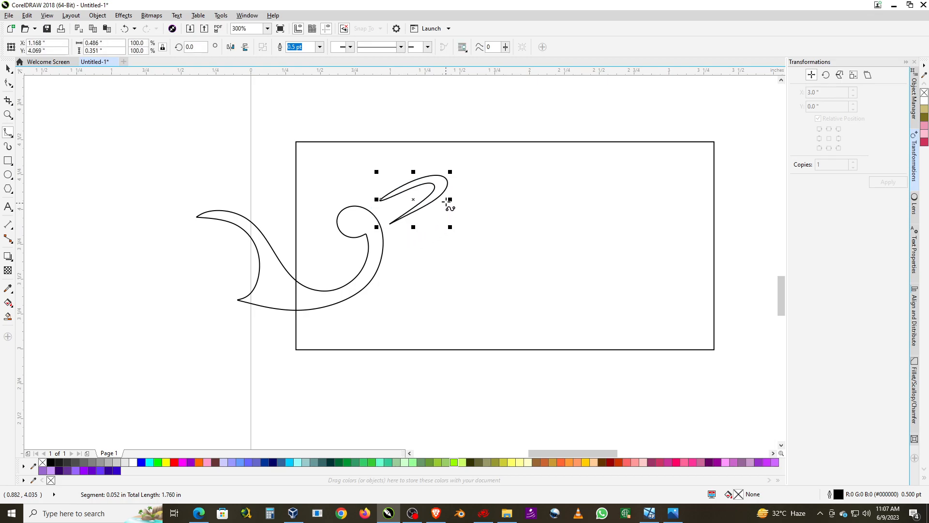
Draw a third B-spline shape about 0.78" wide and 0.83" high beside the leaf, with a thin curved stem ending in a round curl.
{"action": "left_click", "coordinate": [453, 188]}
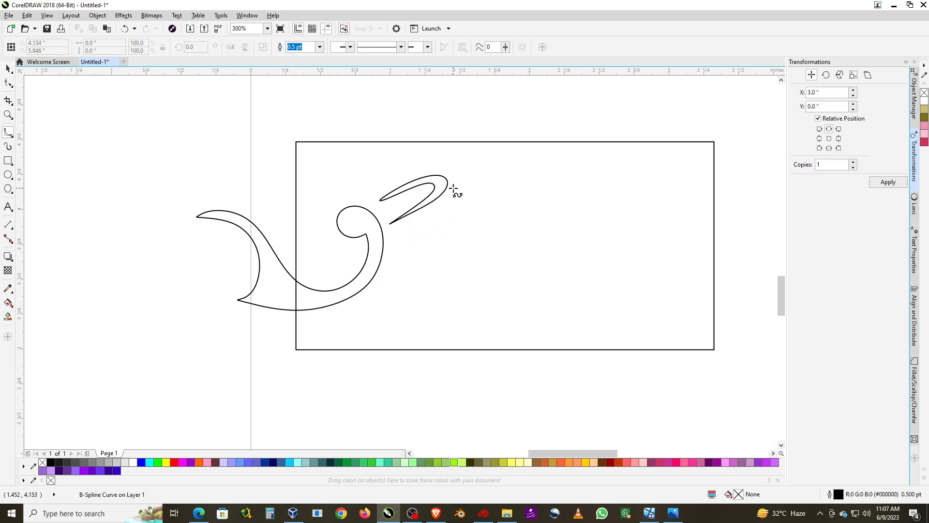
{"action": "left_click", "coordinate": [467, 210]}
{"action": "left_click", "coordinate": [475, 233]}
{"action": "left_click", "coordinate": [469, 255]}
{"action": "left_click", "coordinate": [454, 268]}
{"action": "left_click", "coordinate": [437, 277]}
{"action": "left_click", "coordinate": [415, 280]}
{"action": "left_click", "coordinate": [397, 274]}
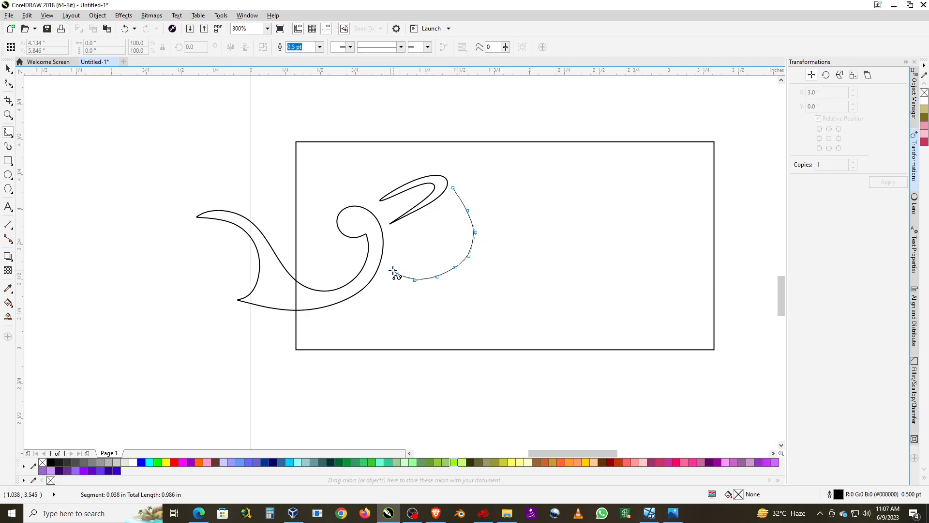
{"action": "left_click", "coordinate": [387, 264]}
{"action": "left_click", "coordinate": [401, 277]}
{"action": "left_click", "coordinate": [417, 284]}
{"action": "left_click", "coordinate": [437, 283]}
{"action": "left_click", "coordinate": [459, 274]}
{"action": "left_click", "coordinate": [478, 254]}
{"action": "left_click", "coordinate": [481, 227]}
{"action": "left_click", "coordinate": [492, 205]}
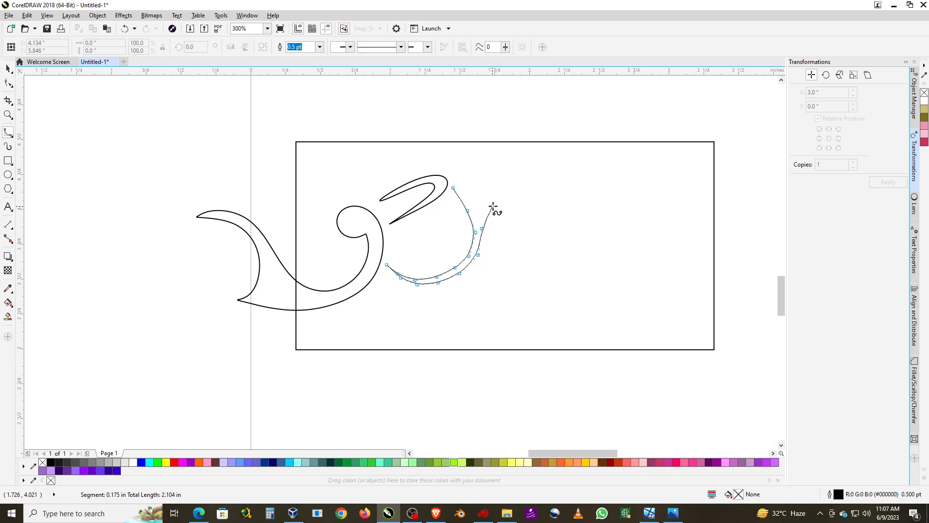
{"action": "left_click", "coordinate": [497, 194]}
{"action": "left_click", "coordinate": [480, 167]}
{"action": "left_click", "coordinate": [468, 167]}
{"action": "left_click", "coordinate": [463, 178]}
{"action": "left_click", "coordinate": [464, 189]}
{"action": "left_click", "coordinate": [474, 197]}
{"action": "left_click", "coordinate": [487, 194]}
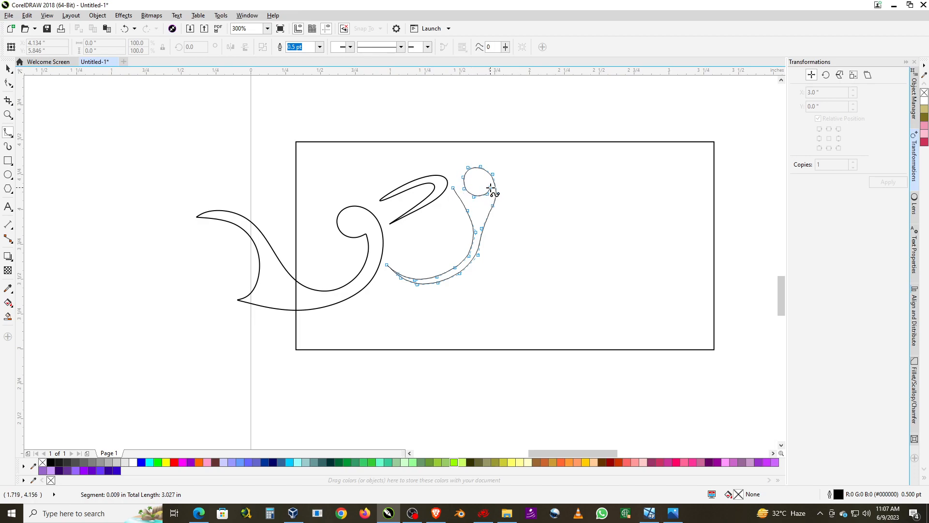
{"action": "left_click", "coordinate": [490, 187]}
{"action": "left_click", "coordinate": [492, 205]}
{"action": "left_click", "coordinate": [482, 211]}
{"action": "left_click", "coordinate": [471, 208]}
{"action": "left_click", "coordinate": [463, 190]}
{"action": "left_click", "coordinate": [455, 176]}
{"action": "left_click", "coordinate": [445, 173]}
{"action": "double_click", "coordinate": [437, 200]}
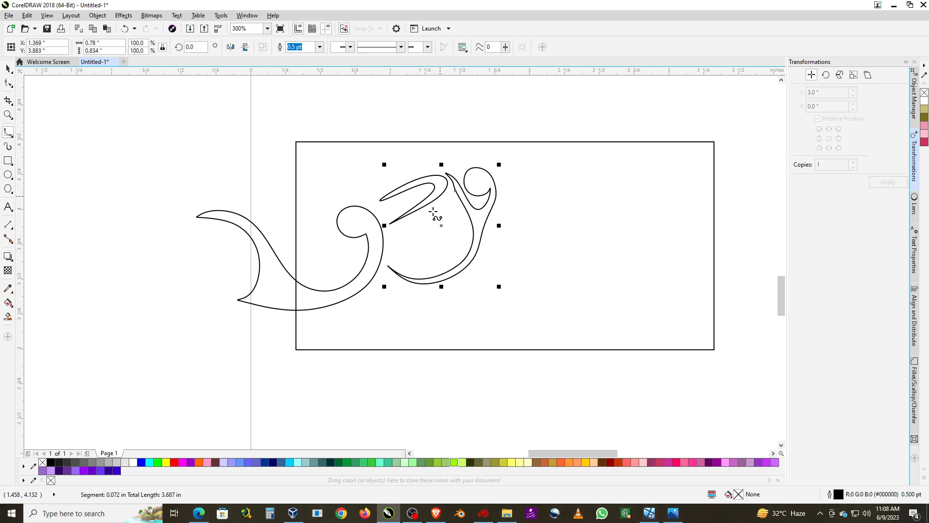
Select all three B-spline shapes together, fill them with black and deselect them.
{"action": "scroll", "coordinate": [514, 259], "scroll_direction": "down", "scroll_amount": 2}
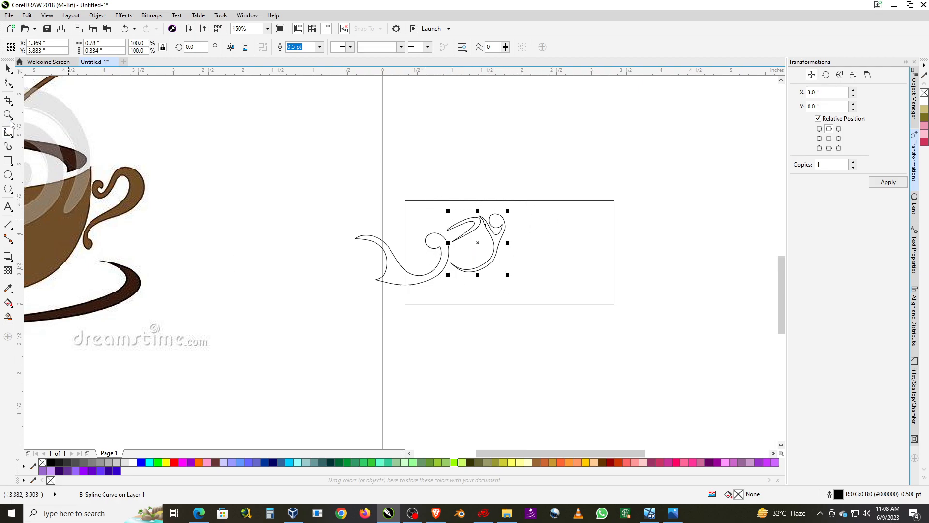
{"action": "left_click", "coordinate": [8, 68]}
{"action": "left_click_drag", "start_coordinate": [338, 205], "coordinate": [518, 294]}
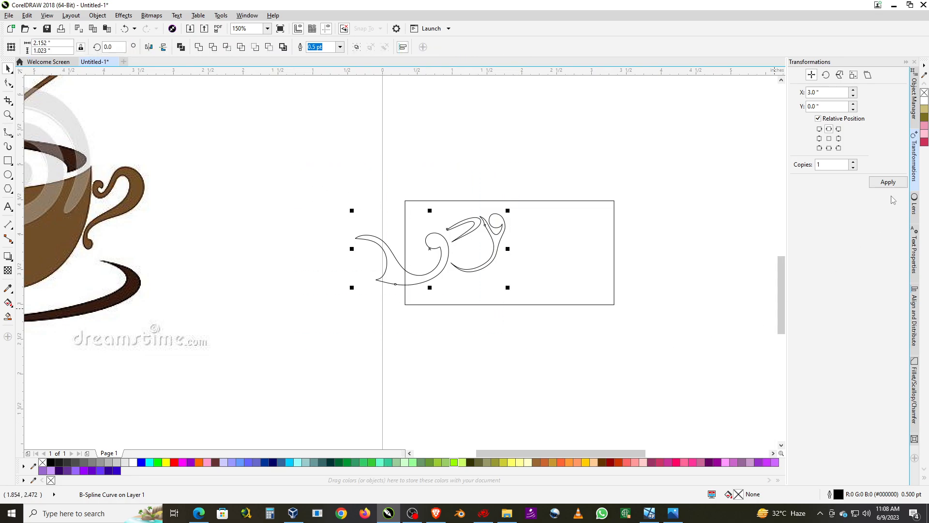
{"action": "left_click", "coordinate": [50, 464]}
{"action": "key", "text": "Escape"}
{"action": "scroll", "coordinate": [542, 204], "scroll_direction": "down", "scroll_amount": 2}
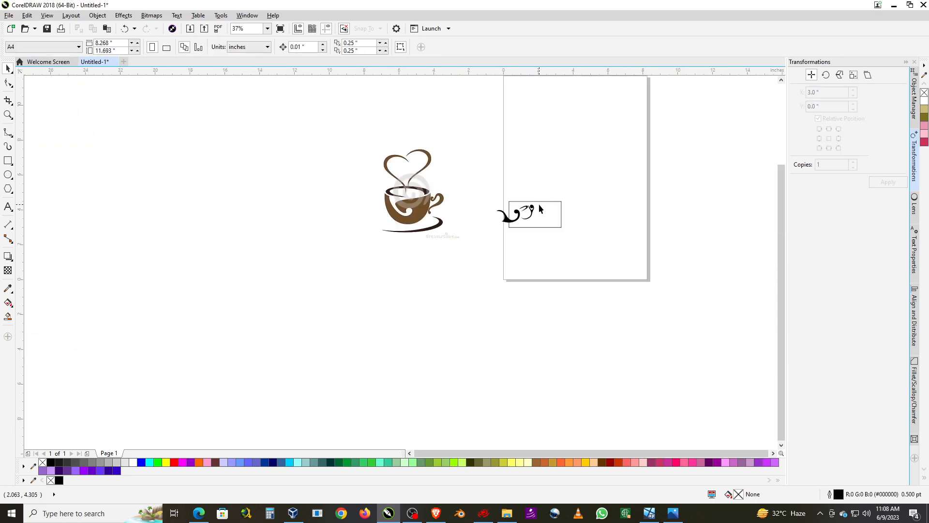
Draw a closed, arched B-spline crescent about 0.69" wide and 0.52" high inside the rectangle, just right of the round-curled stem shape.
{"action": "scroll", "coordinate": [538, 204], "scroll_direction": "up", "scroll_amount": 2}
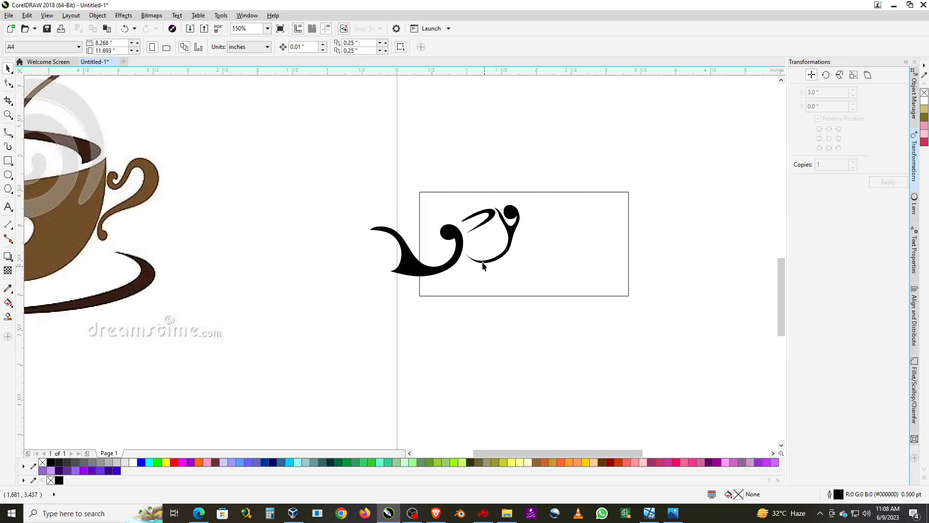
{"action": "scroll", "coordinate": [494, 232], "scroll_direction": "down", "scroll_amount": 2}
{"action": "scroll", "coordinate": [500, 216], "scroll_direction": "up", "scroll_amount": 2}
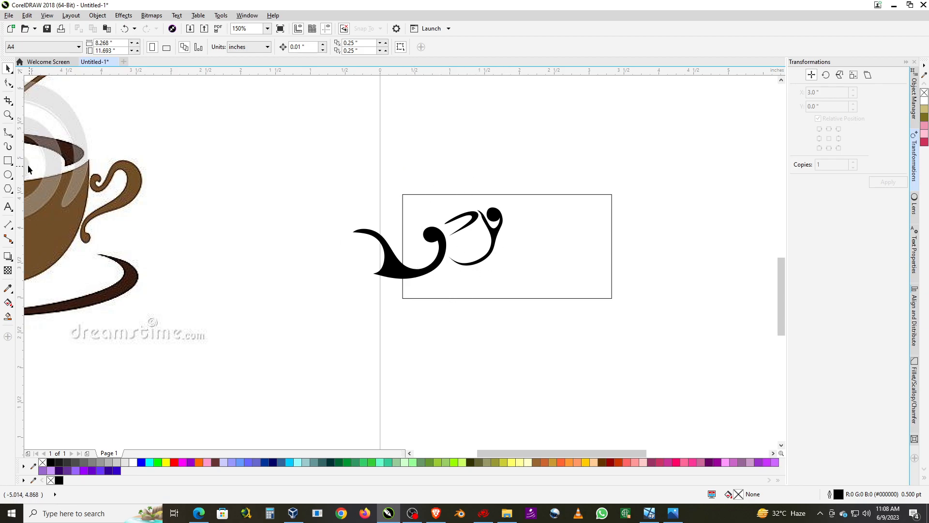
{"action": "left_click", "coordinate": [8, 131]}
{"action": "scroll", "coordinate": [526, 259], "scroll_direction": "up", "scroll_amount": 1}
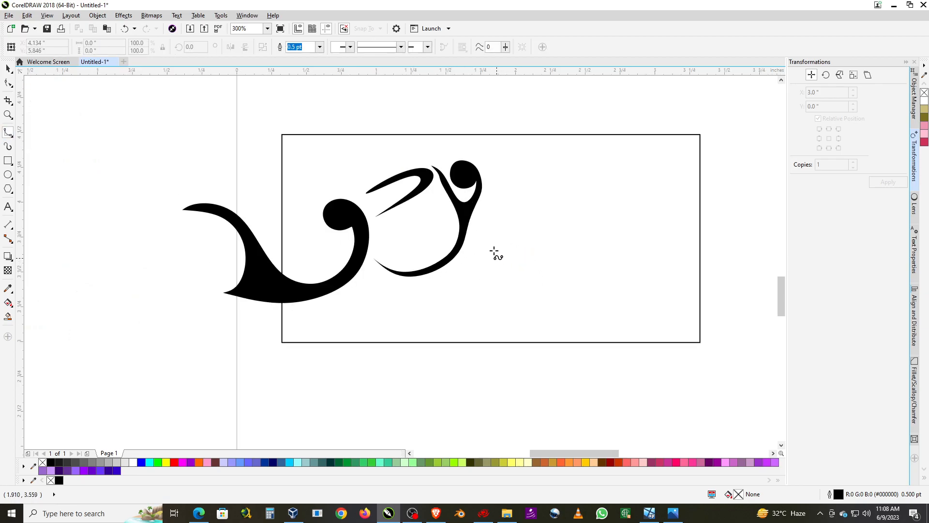
{"action": "mouse_move", "coordinate": [470, 249]}
{"action": "left_mouse_down"}
{"action": "mouse_move", "coordinate": [492, 191]}
{"action": "mouse_move", "coordinate": [519, 168]}
{"action": "mouse_move", "coordinate": [555, 169]}
{"action": "mouse_move", "coordinate": [567, 222]}
{"action": "left_mouse_up"}
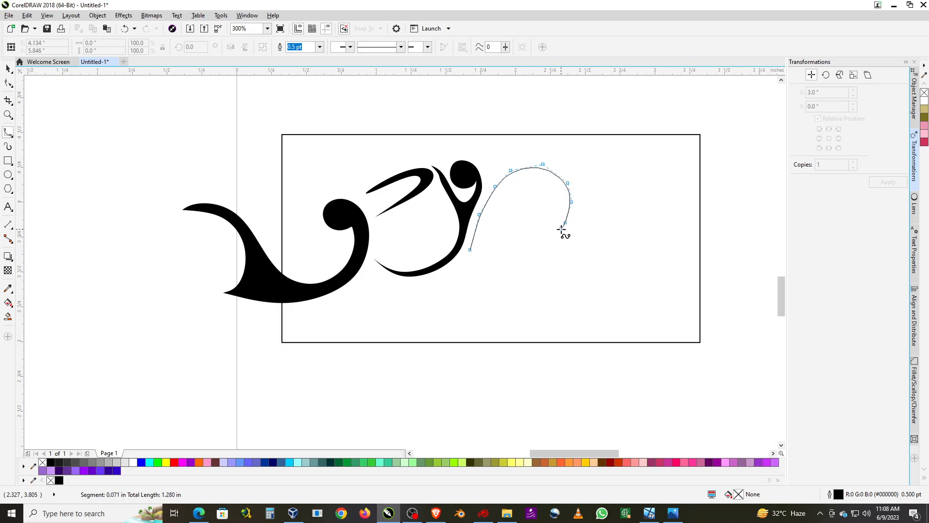
{"action": "left_click", "coordinate": [565, 208]}
{"action": "left_click", "coordinate": [558, 189]}
{"action": "left_click", "coordinate": [547, 178]}
{"action": "left_click", "coordinate": [527, 177]}
{"action": "left_click", "coordinate": [512, 185]}
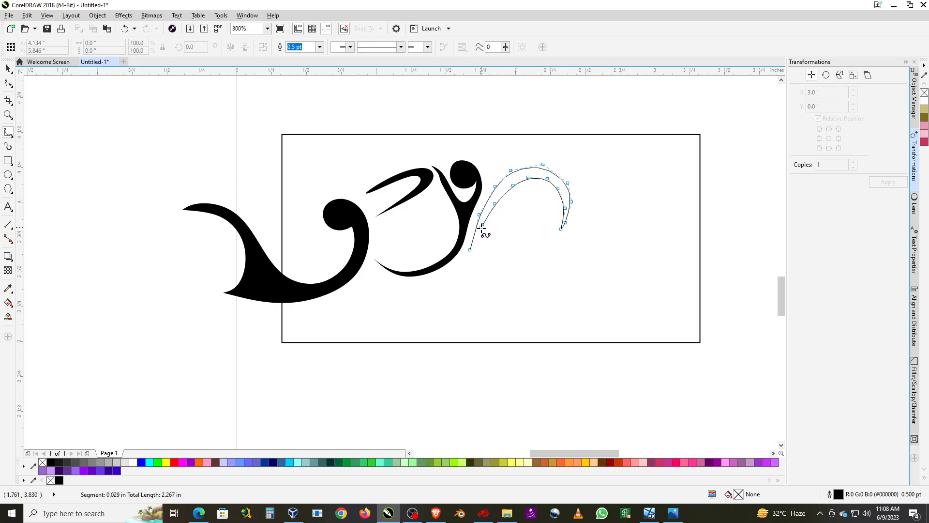
{"action": "double_click", "coordinate": [472, 241]}
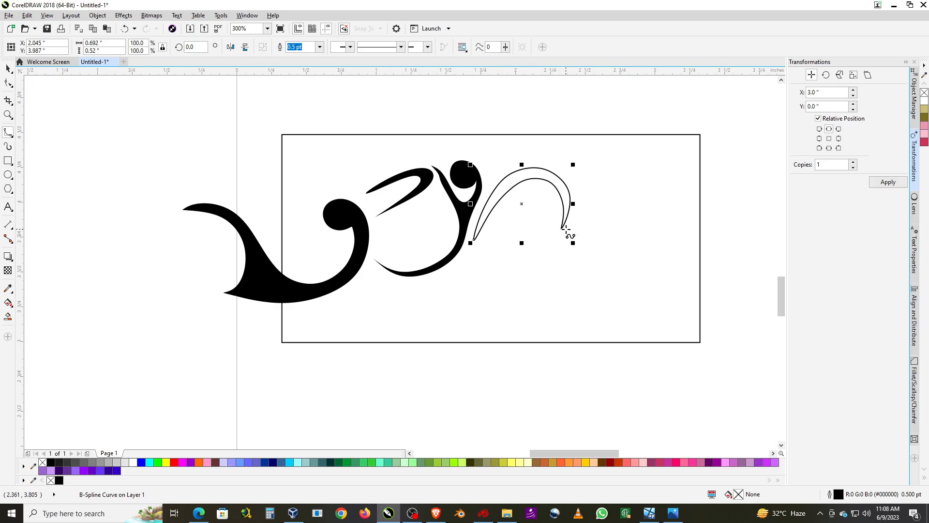
Draw a second closed B-spline crescent about 1.13" wide and 0.53" high below the arch, sweeping round to complete a sideways heart.
{"action": "left_click", "coordinate": [566, 226]}
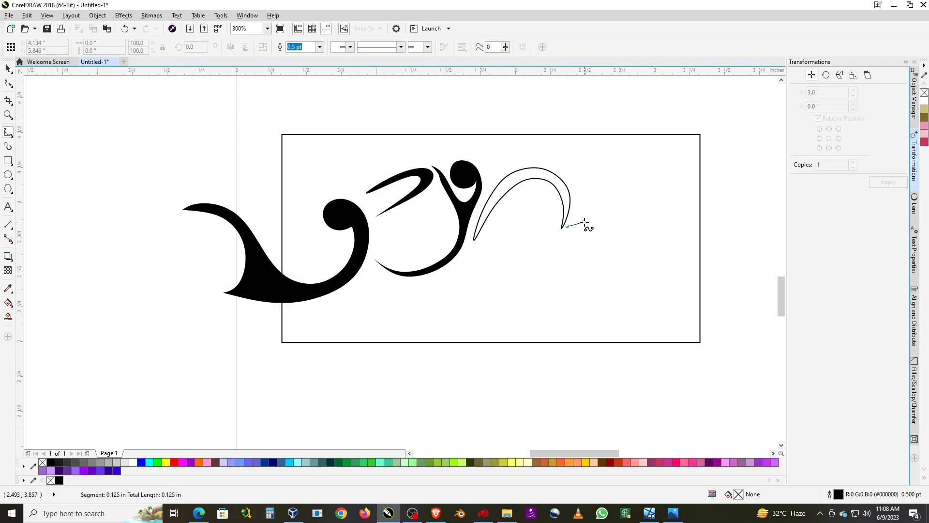
{"action": "left_click", "coordinate": [584, 221]}
{"action": "left_click", "coordinate": [602, 226]}
{"action": "left_click", "coordinate": [616, 244]}
{"action": "left_click", "coordinate": [618, 266]}
{"action": "left_click", "coordinate": [602, 284]}
{"action": "left_click", "coordinate": [581, 294]}
{"action": "left_click", "coordinate": [551, 298]}
{"action": "left_click", "coordinate": [521, 291]}
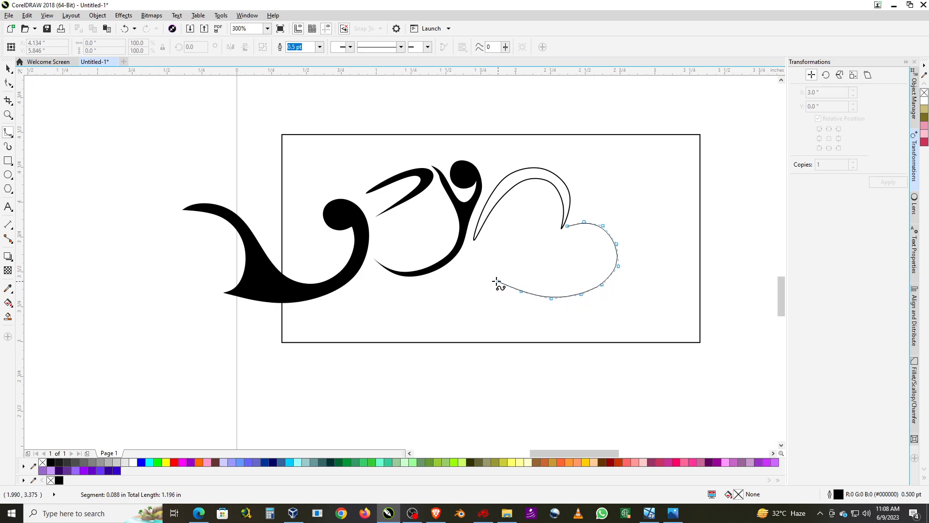
{"action": "left_click", "coordinate": [484, 275]}
{"action": "left_click", "coordinate": [459, 261]}
{"action": "left_click", "coordinate": [483, 264]}
{"action": "left_click", "coordinate": [516, 281]}
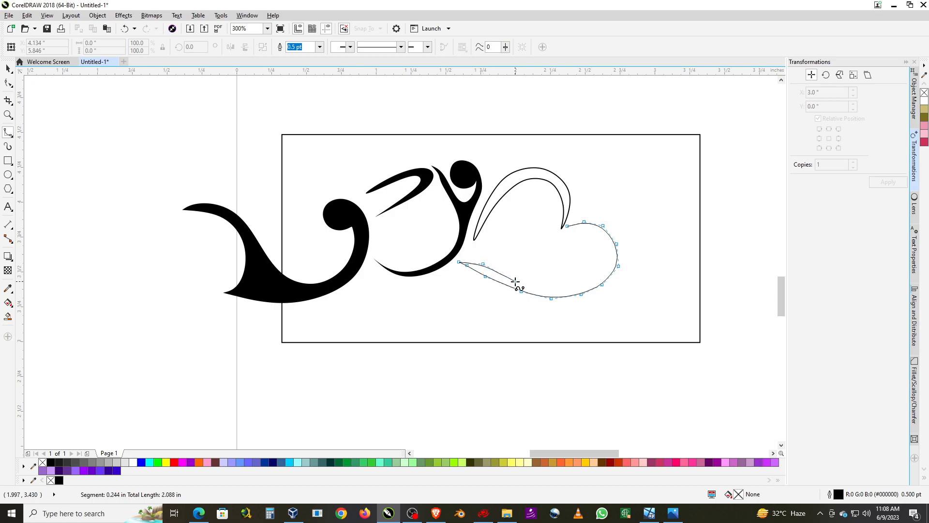
{"action": "left_click", "coordinate": [545, 289]}
{"action": "left_click", "coordinate": [574, 286]}
{"action": "left_click", "coordinate": [603, 274]}
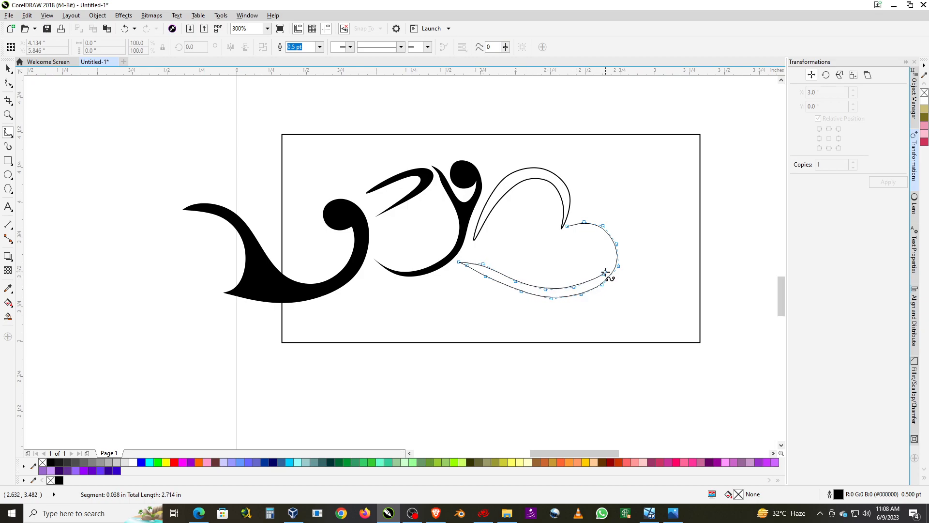
{"action": "left_click", "coordinate": [608, 255]}
{"action": "left_click", "coordinate": [604, 237]}
{"action": "left_click", "coordinate": [589, 230]}
{"action": "left_click", "coordinate": [580, 228]}
{"action": "double_click", "coordinate": [571, 226]}
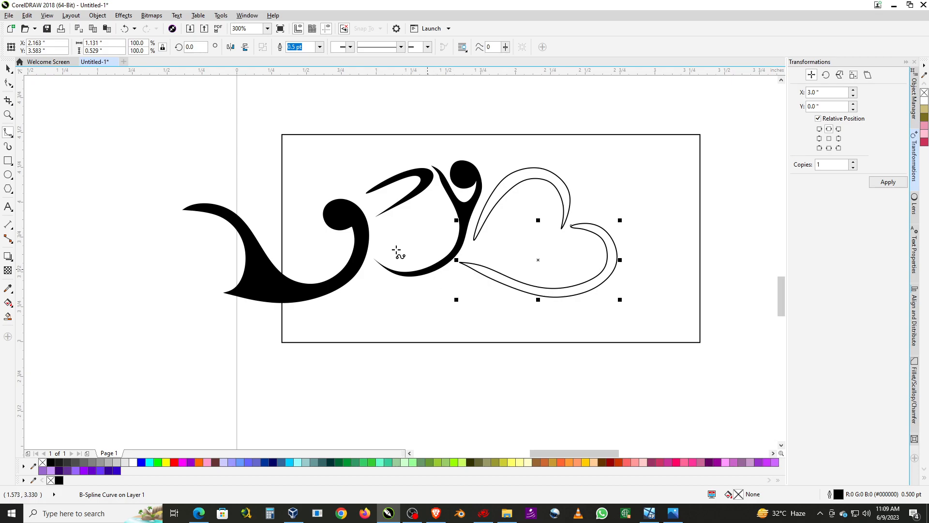
Select both heart halves, fill them with black, remove their outlines and weld them into one curve.
{"action": "key", "text": "space"}
{"action": "left_click_drag", "start_coordinate": [411, 104], "coordinate": [691, 364]}
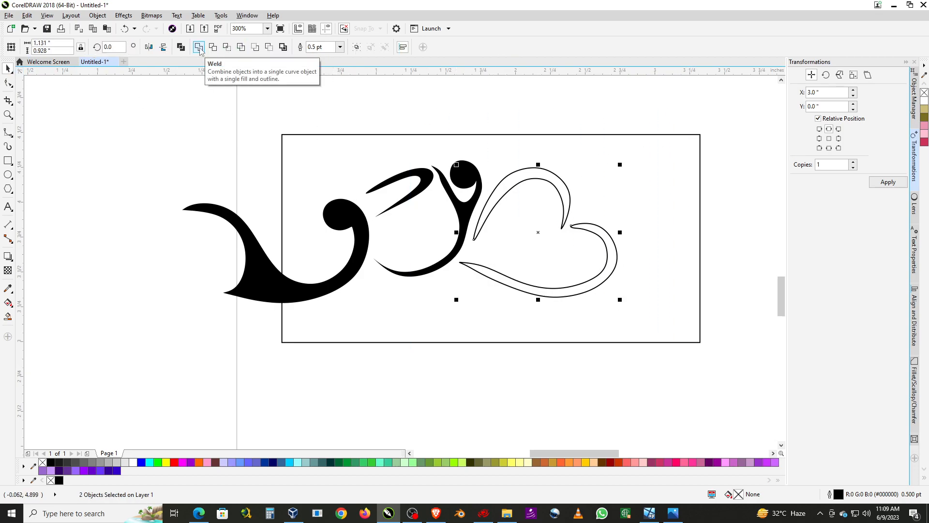
{"action": "left_click", "coordinate": [51, 462]}
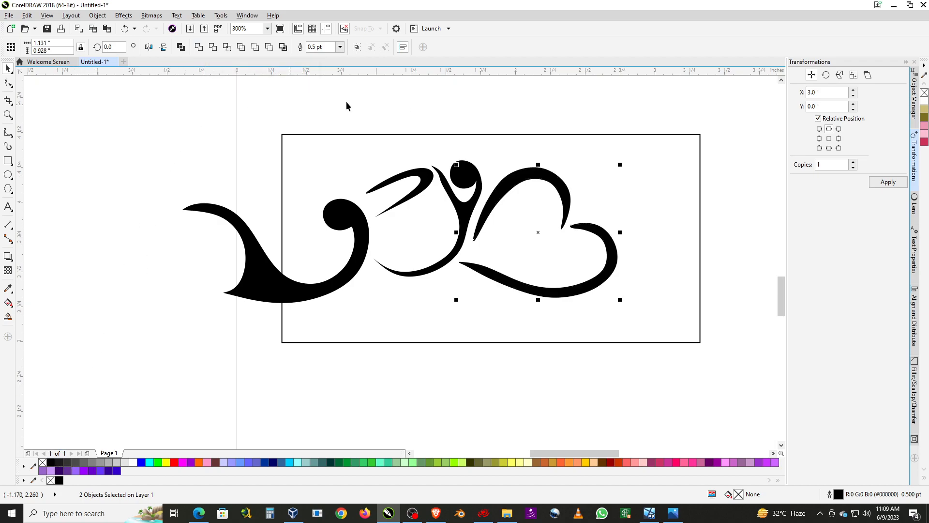
{"action": "right_click", "coordinate": [925, 93]}
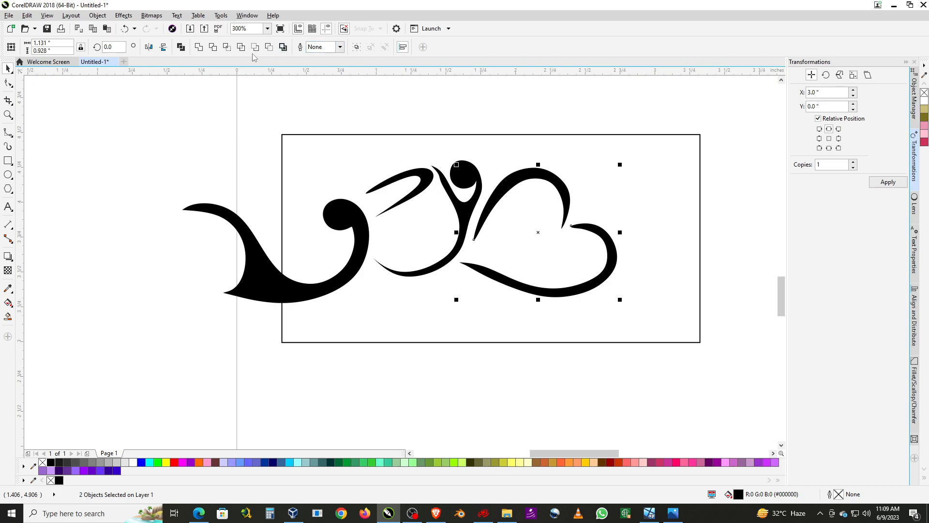
{"action": "left_click", "coordinate": [528, 158]}
Examine the nodes of the black heart-shaped curve.
{"action": "scroll", "coordinate": [552, 181], "scroll_direction": "down", "scroll_amount": 2}
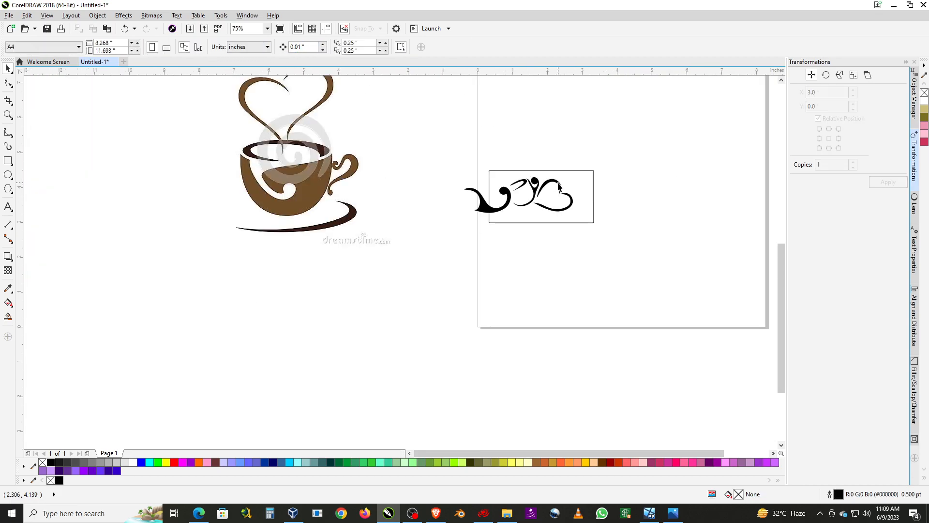
{"action": "scroll", "coordinate": [552, 181], "scroll_direction": "up", "scroll_amount": 1}
{"action": "scroll", "coordinate": [570, 219], "scroll_direction": "up", "scroll_amount": 2}
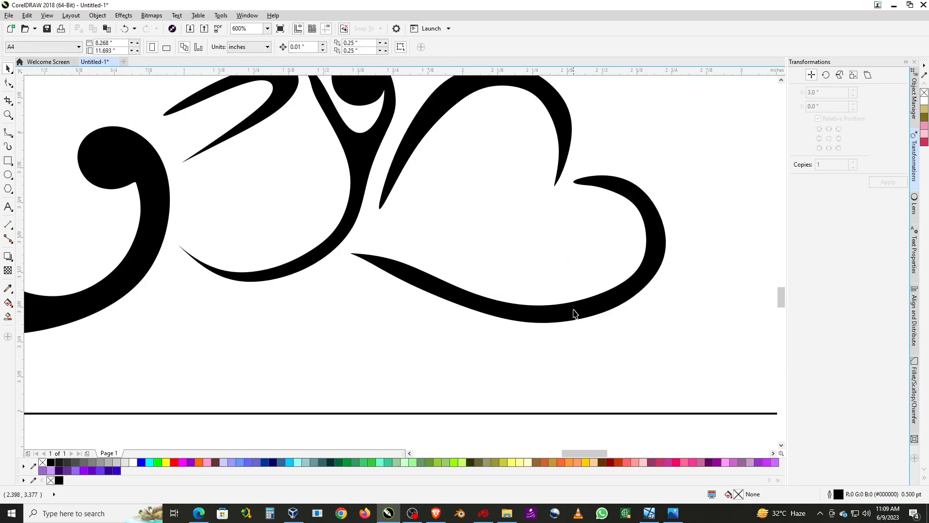
{"action": "left_click", "coordinate": [574, 313]}
{"action": "key", "text": "F10"}
{"action": "scroll", "coordinate": [574, 313], "scroll_direction": "down", "scroll_amount": 2}
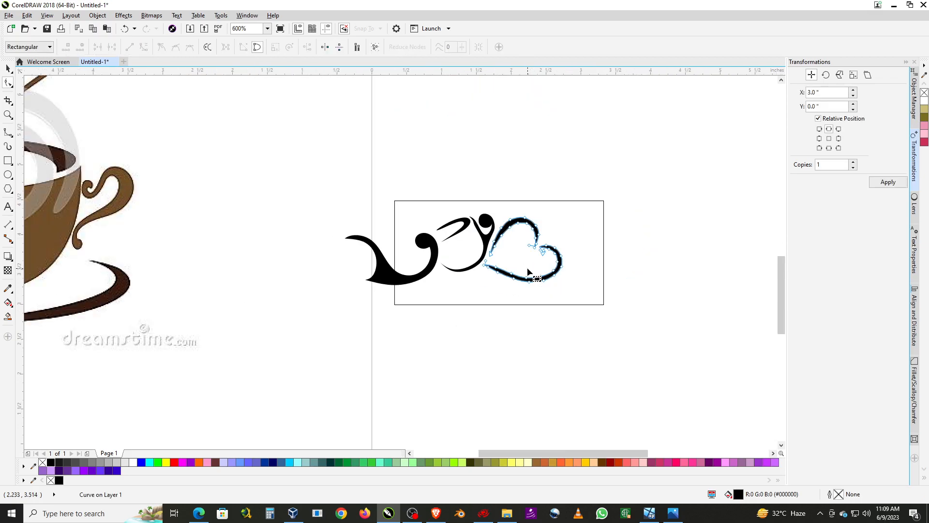
{"action": "left_click", "coordinate": [8, 69]}
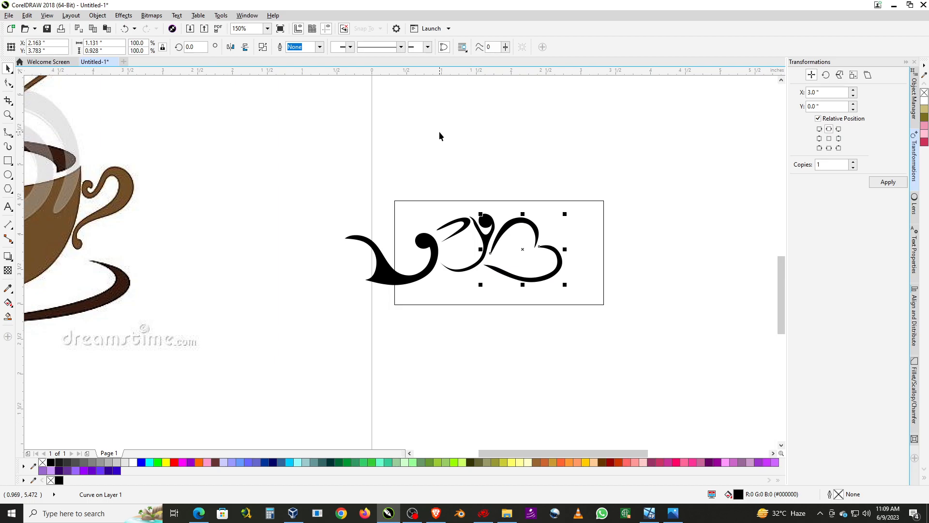
Draw a closed B-spline plume about 0.95" wide and 0.75" high above the swirl, following its inner curve into the curl.
{"action": "scroll", "coordinate": [406, 262], "scroll_direction": "up", "scroll_amount": 1}
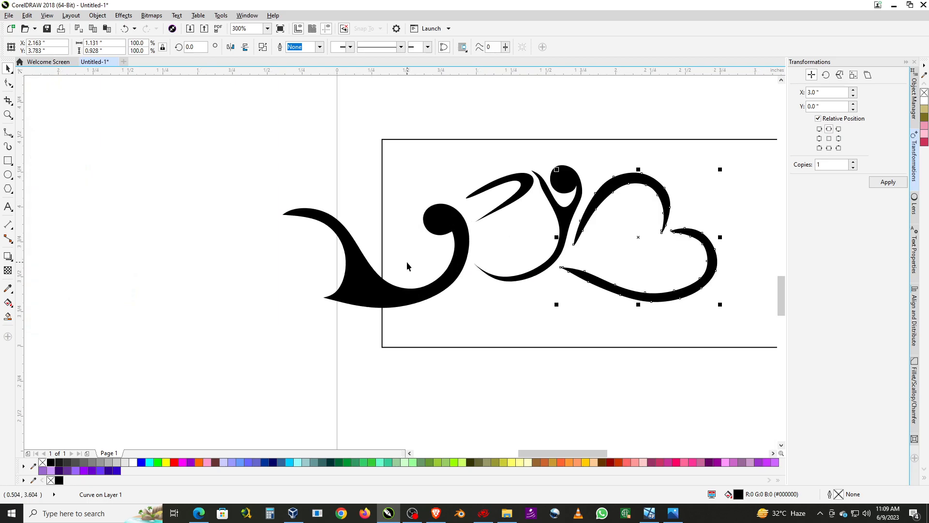
{"action": "left_click", "coordinate": [8, 132]}
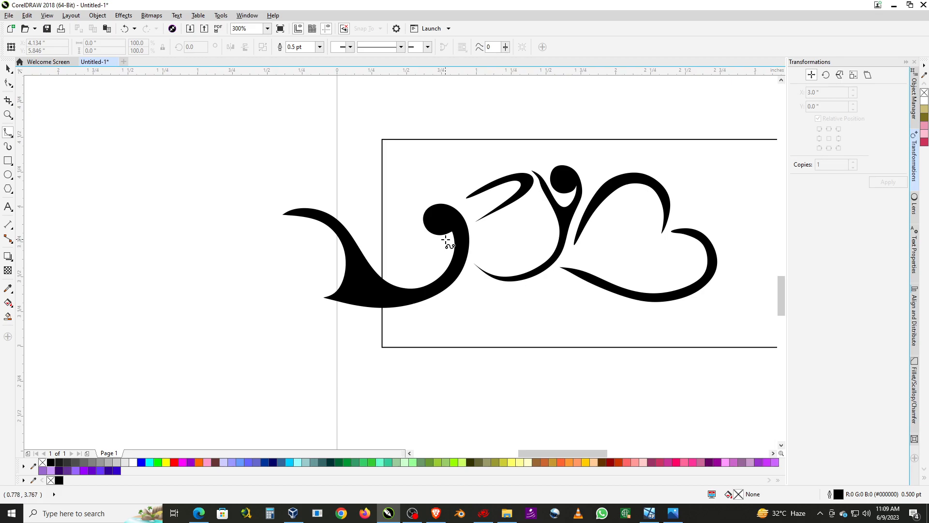
{"action": "mouse_move", "coordinate": [446, 241]}
{"action": "left_mouse_down"}
{"action": "mouse_move", "coordinate": [428, 278]}
{"action": "mouse_move", "coordinate": [389, 274]}
{"action": "mouse_move", "coordinate": [366, 249]}
{"action": "mouse_move", "coordinate": [349, 205]}
{"action": "mouse_move", "coordinate": [311, 179]}
{"action": "mouse_move", "coordinate": [382, 180]}
{"action": "mouse_move", "coordinate": [403, 210]}
{"action": "mouse_move", "coordinate": [411, 257]}
{"action": "mouse_move", "coordinate": [427, 263]}
{"action": "mouse_move", "coordinate": [427, 237]}
{"action": "left_mouse_up"}
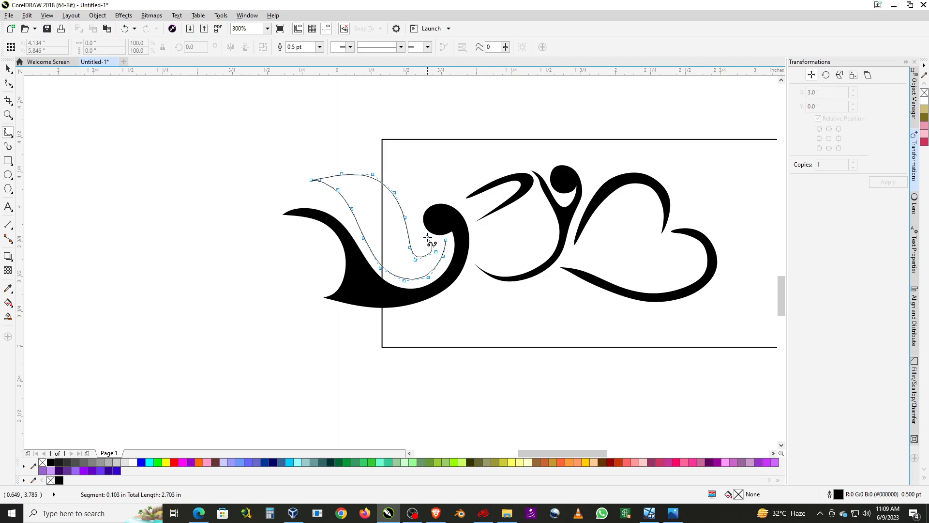
{"action": "left_click", "coordinate": [427, 237]}
{"action": "left_click", "coordinate": [433, 242]}
{"action": "left_click", "coordinate": [441, 242]}
{"action": "double_click", "coordinate": [444, 241]}
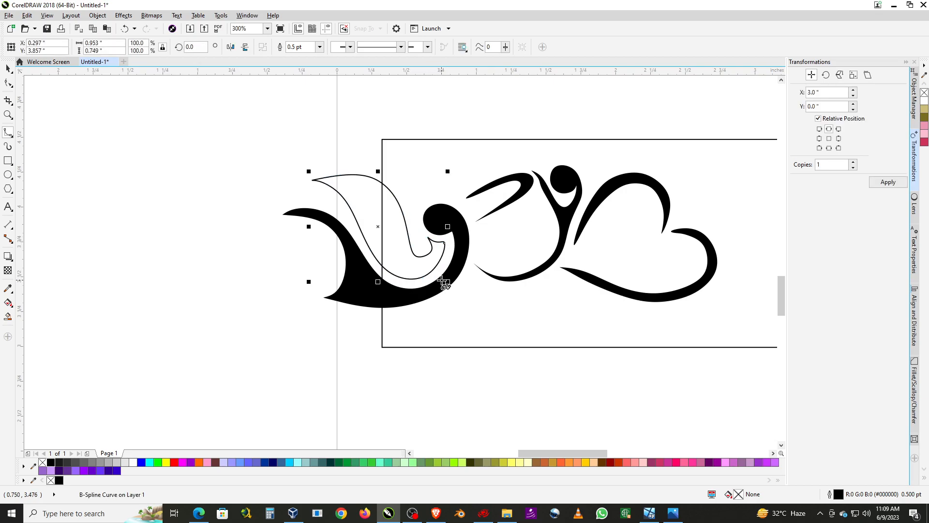
Fill the new plume shape with black and remove its outline.
{"action": "scroll", "coordinate": [358, 172], "scroll_direction": "down", "scroll_amount": 2}
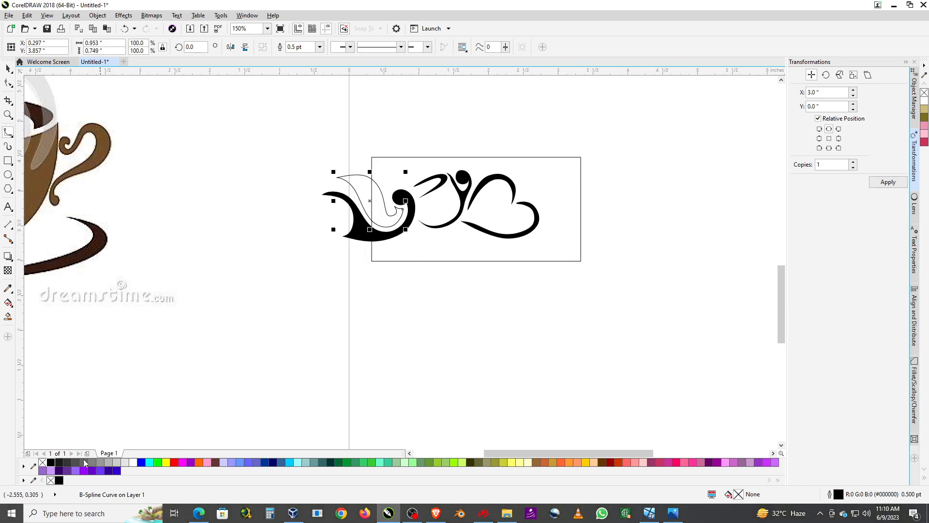
{"action": "left_click", "coordinate": [51, 463]}
{"action": "right_click", "coordinate": [43, 462]}
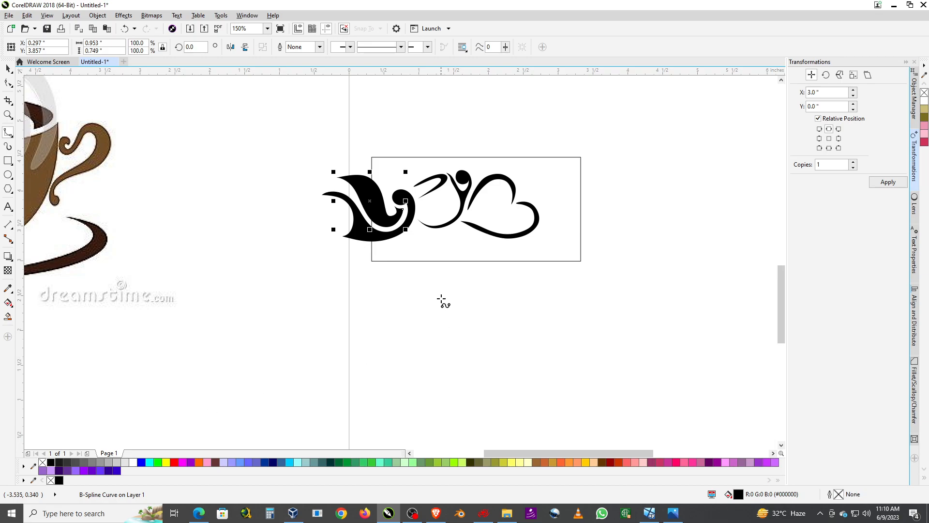
Select all five black motif shapes and make one copy offset horizontally by 3.0", then deselect.
{"action": "scroll", "coordinate": [440, 298], "scroll_direction": "down", "scroll_amount": 4}
{"action": "scroll", "coordinate": [444, 279], "scroll_direction": "up", "scroll_amount": 4}
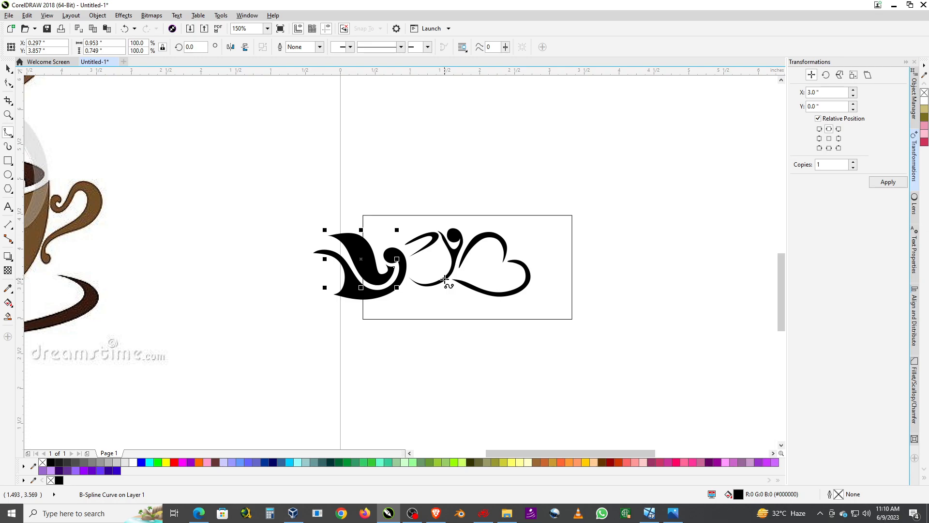
{"action": "left_click", "coordinate": [7, 68]}
{"action": "left_click_drag", "start_coordinate": [296, 174], "coordinate": [557, 389]}
{"action": "left_click", "coordinate": [316, 189]}
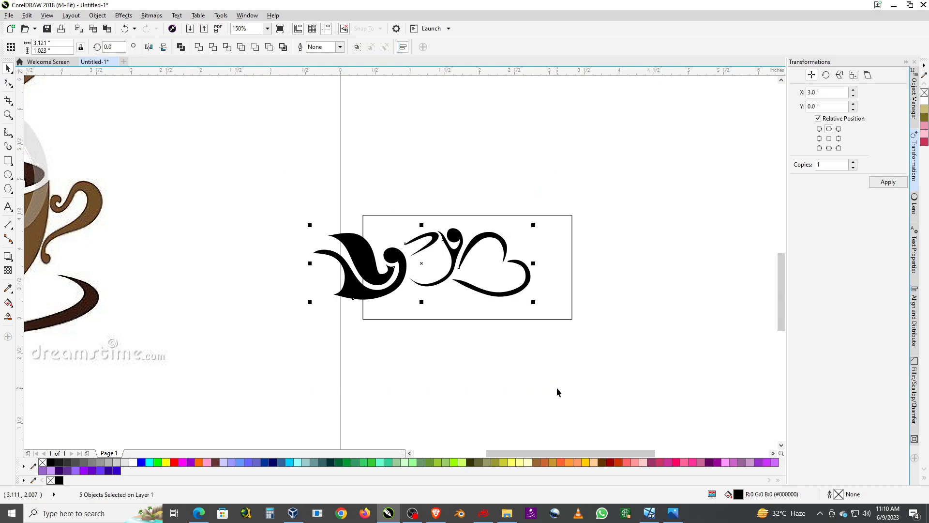
{"action": "left_click", "coordinate": [888, 183]}
{"action": "left_click", "coordinate": [696, 348]}
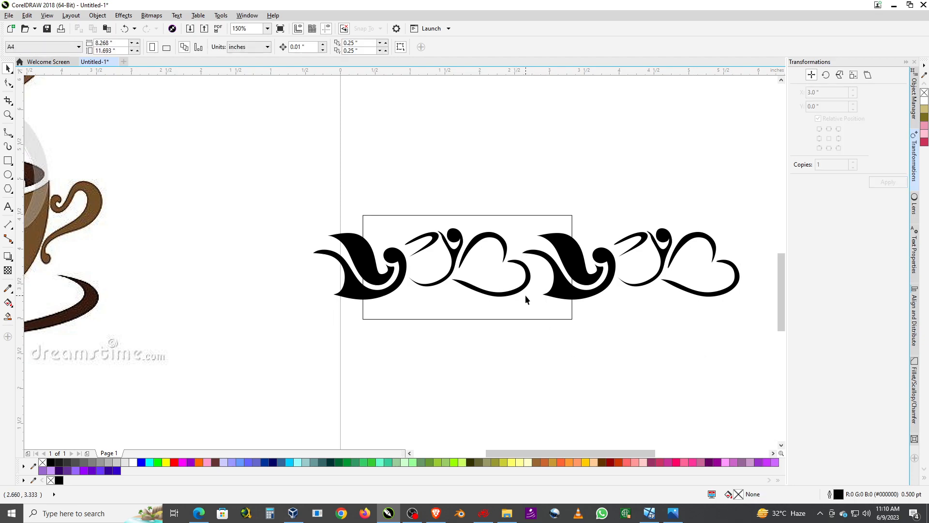
Delete the original heart-shaped curve inside the rectangle.
{"action": "scroll", "coordinate": [520, 295], "scroll_direction": "up", "scroll_amount": 2}
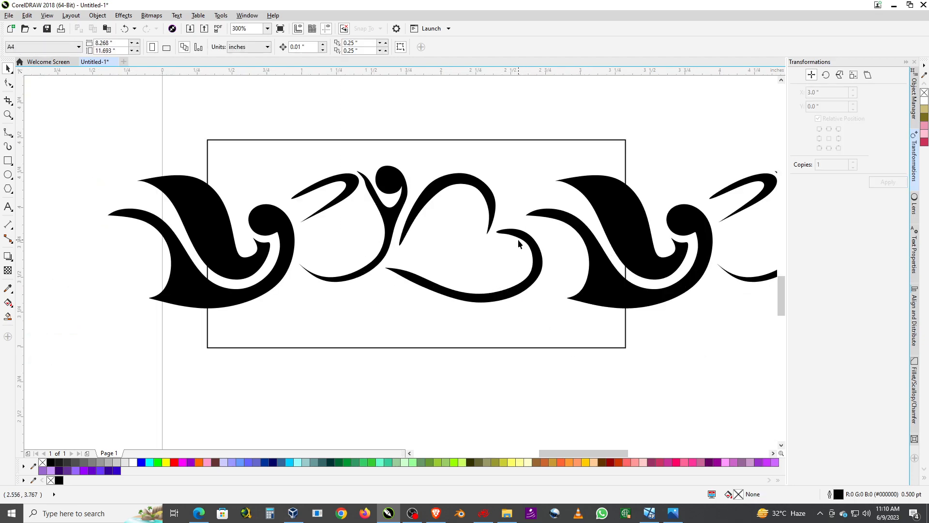
{"action": "left_click", "coordinate": [530, 244]}
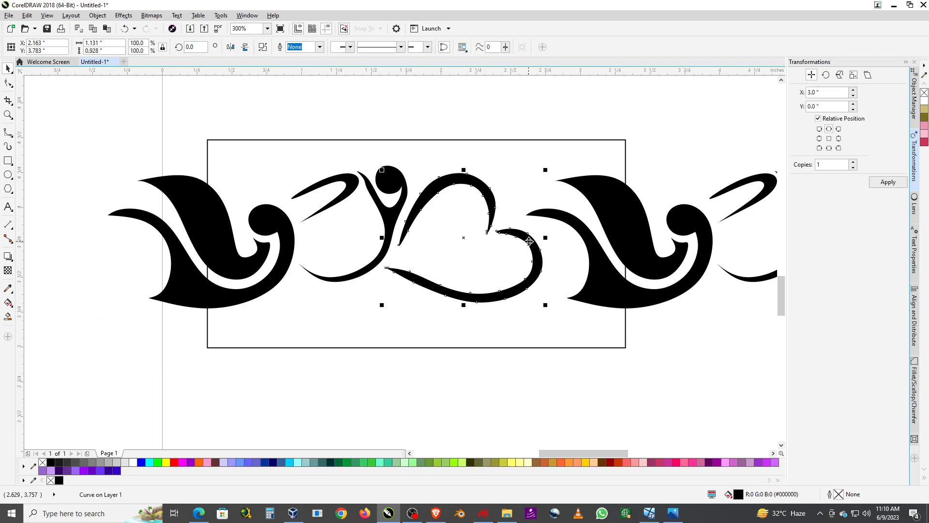
{"action": "left_click_drag", "start_coordinate": [540, 260], "coordinate": [574, 275]}
{"action": "key", "text": "Delete"}
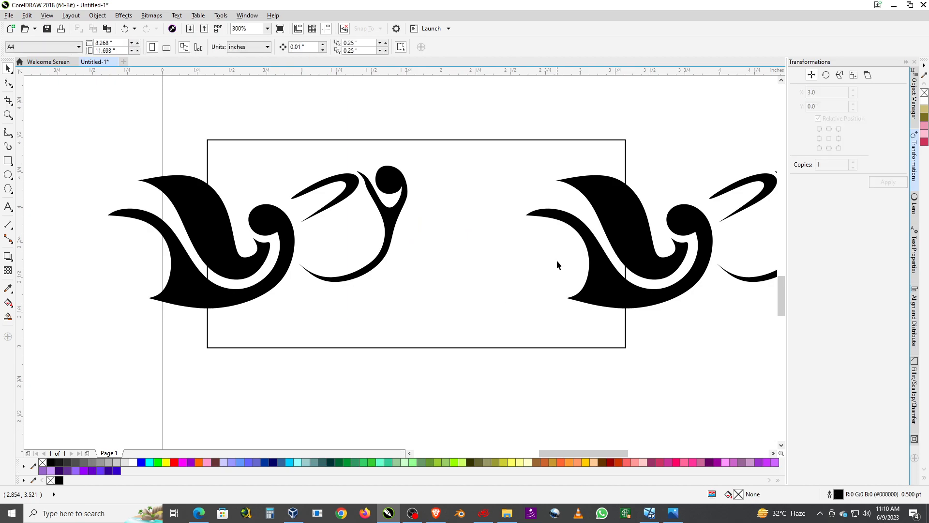
Reshape the lower-left tip of the copied swirl at the rectangle's right edge by moving its B-spline control points.
{"action": "scroll", "coordinate": [593, 271], "scroll_direction": "up", "scroll_amount": 1}
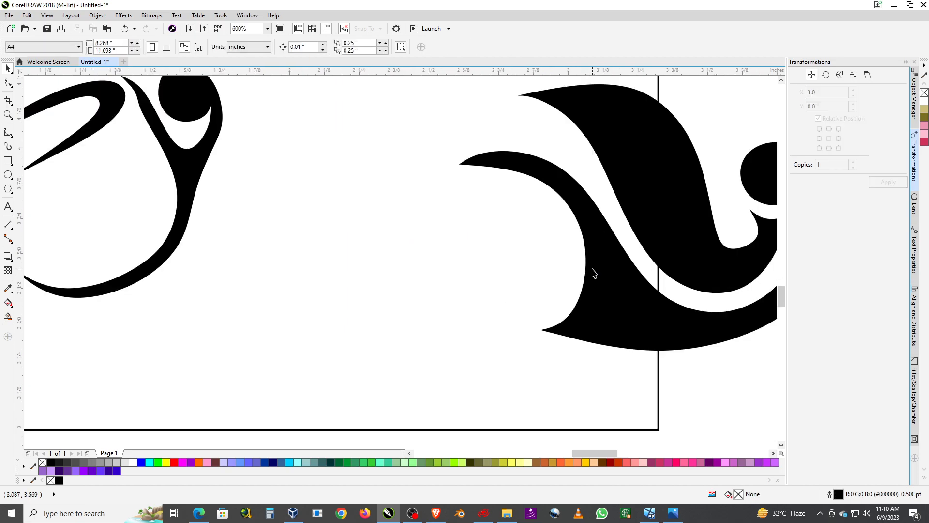
{"action": "key", "text": "F10"}
{"action": "left_click", "coordinate": [593, 271]}
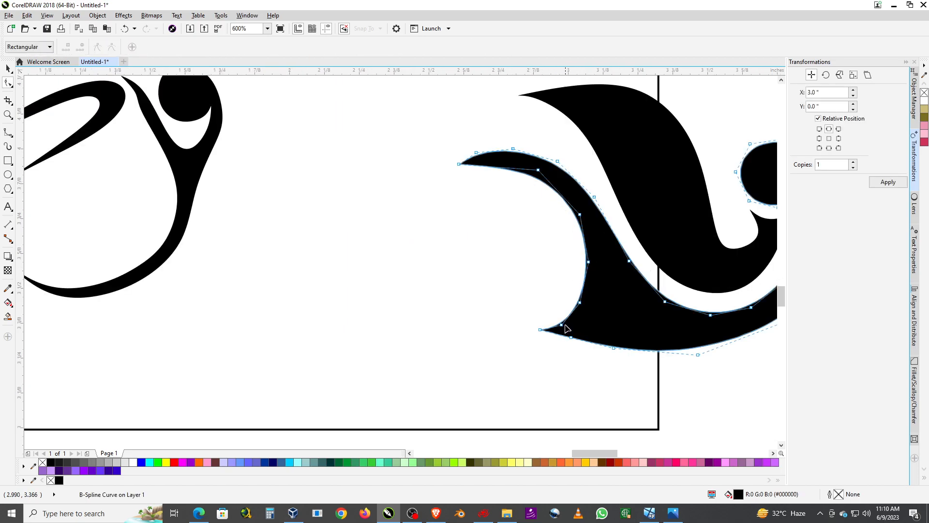
{"action": "left_click_drag", "start_coordinate": [563, 327], "coordinate": [563, 320]}
{"action": "left_click", "coordinate": [580, 301]}
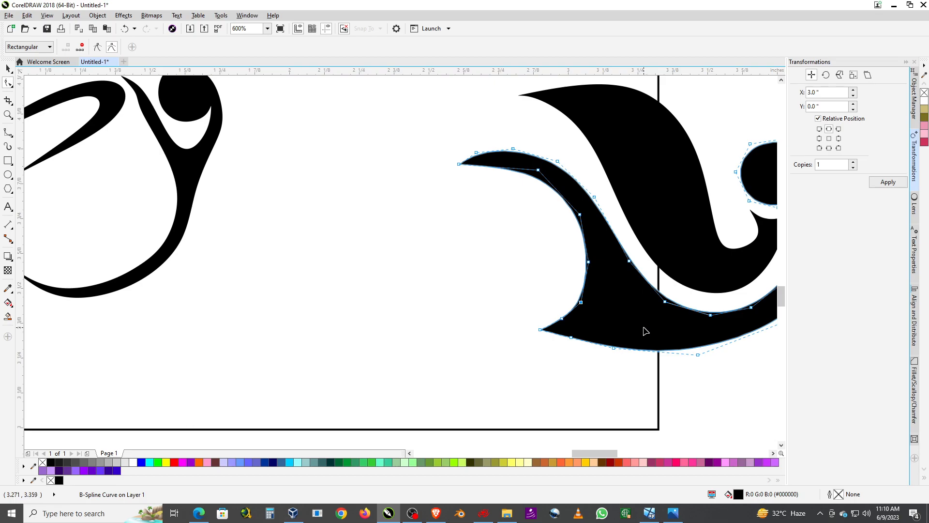
{"action": "scroll", "coordinate": [646, 331], "scroll_direction": "down", "scroll_amount": 2}
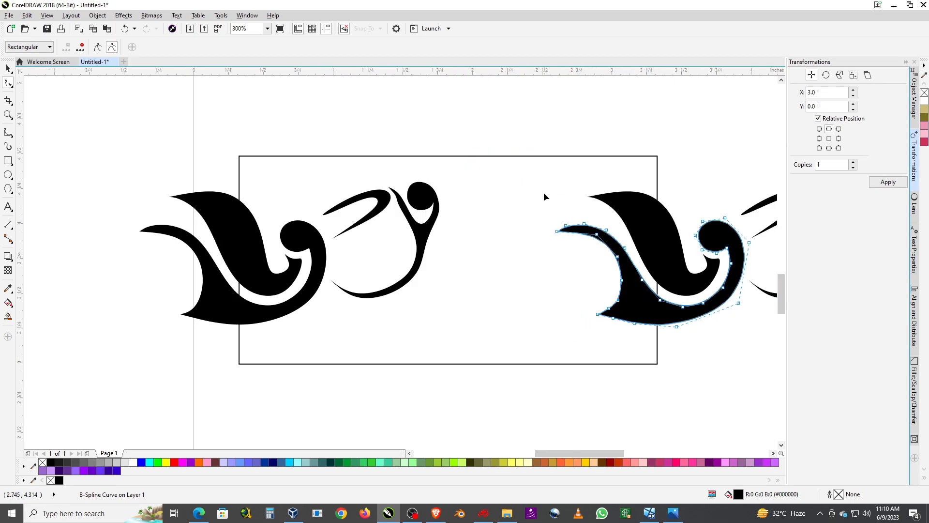
{"action": "scroll", "coordinate": [486, 238], "scroll_direction": "down", "scroll_amount": 2}
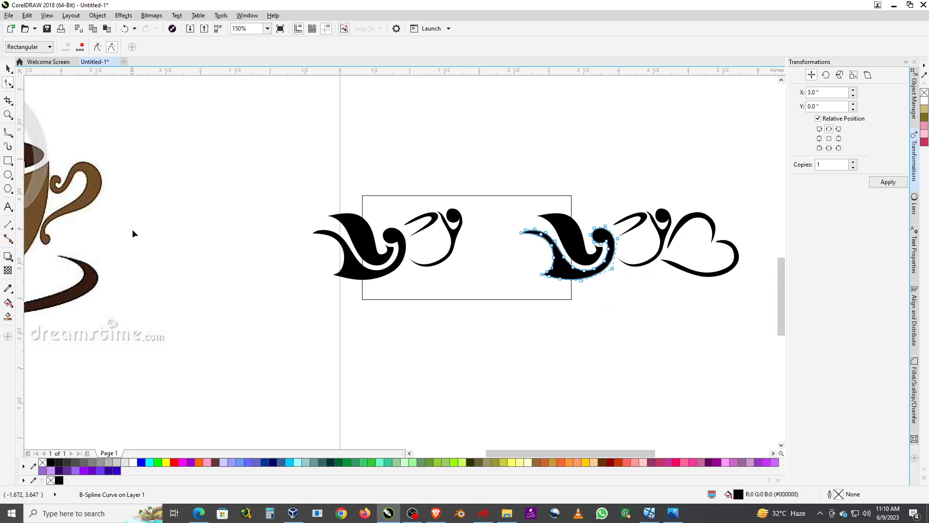
Draw a closed wavy B-spline tendril about 1.04 by 0.27 inches, tapering leftward from between the right-hand swirl's two upper tips.
{"action": "scroll", "coordinate": [227, 194], "scroll_direction": "down", "scroll_amount": 2}
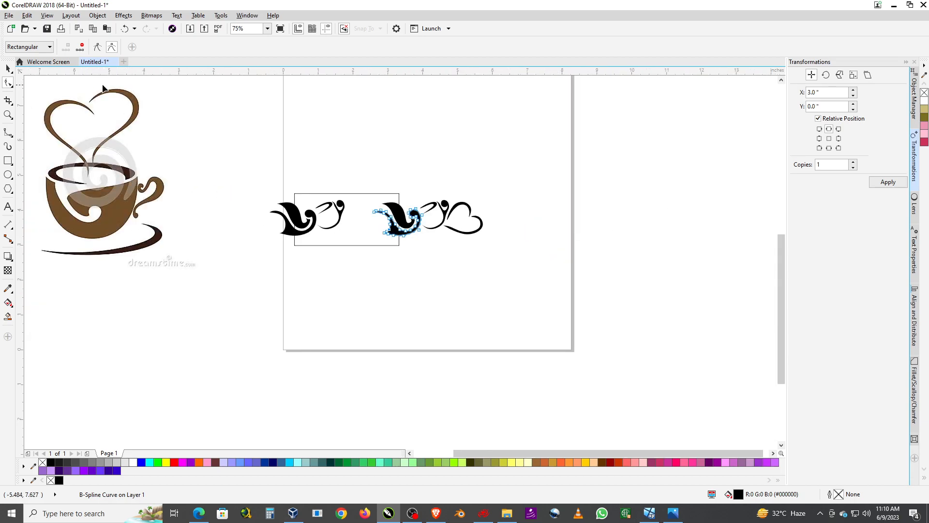
{"action": "scroll", "coordinate": [376, 211], "scroll_direction": "up", "scroll_amount": 2}
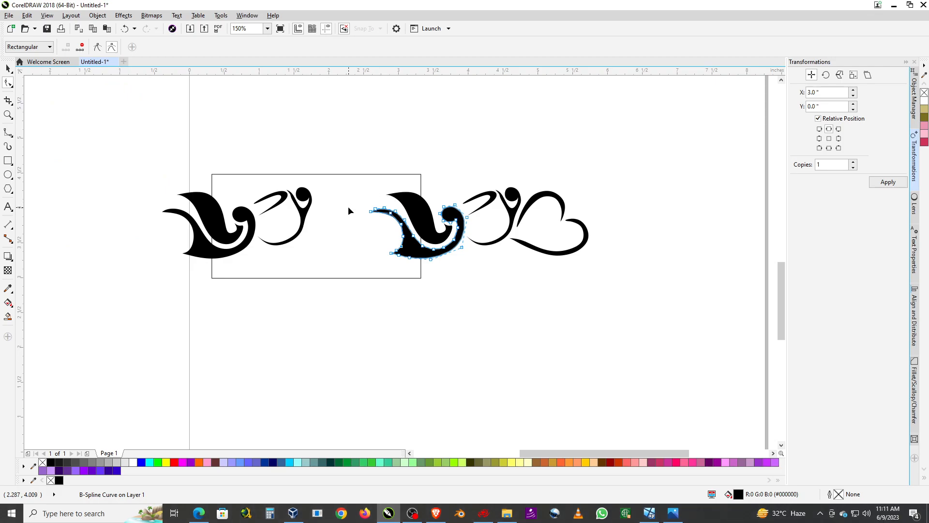
{"action": "scroll", "coordinate": [377, 208], "scroll_direction": "up", "scroll_amount": 2}
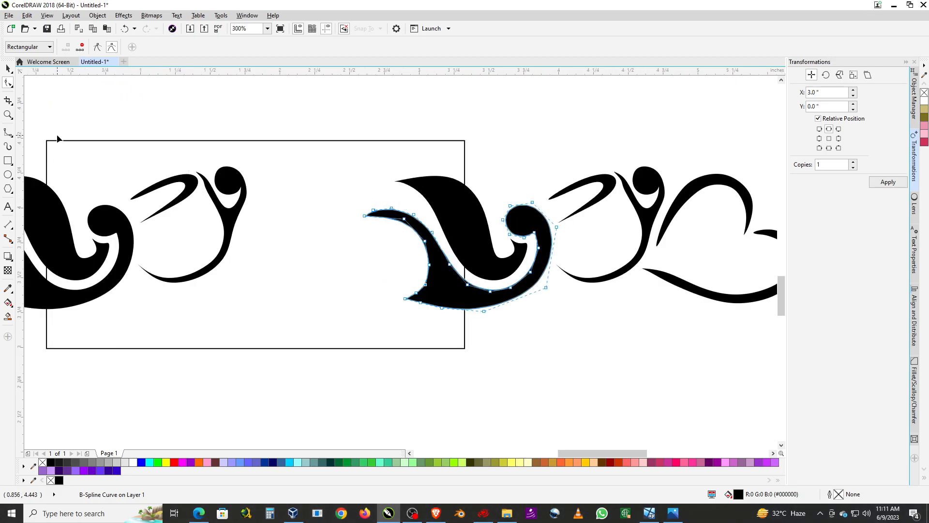
{"action": "left_click", "coordinate": [7, 133]}
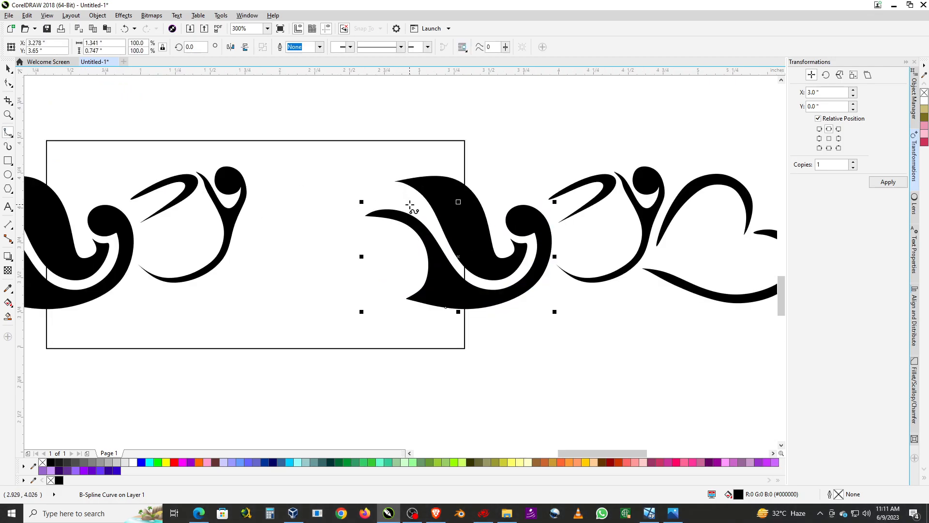
{"action": "left_click", "coordinate": [410, 204]}
{"action": "left_click", "coordinate": [393, 198]}
{"action": "left_click", "coordinate": [366, 200]}
{"action": "left_click", "coordinate": [342, 218]}
{"action": "left_click", "coordinate": [324, 226]}
{"action": "left_click", "coordinate": [296, 230]}
{"action": "left_click", "coordinate": [274, 219]}
{"action": "left_click", "coordinate": [259, 202]}
{"action": "left_click", "coordinate": [276, 215]}
{"action": "left_click", "coordinate": [294, 220]}
{"action": "left_click", "coordinate": [322, 216]}
{"action": "left_click", "coordinate": [345, 198]}
{"action": "left_click", "coordinate": [365, 188]}
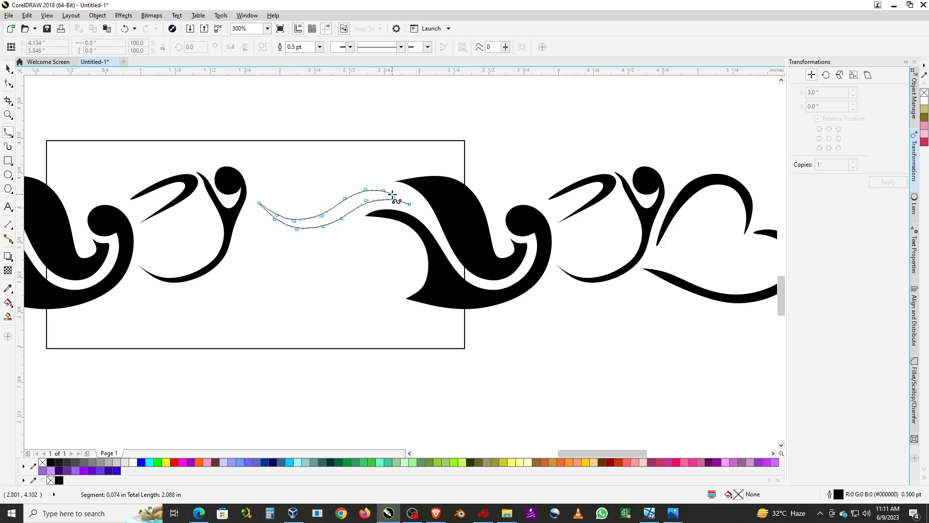
{"action": "left_click", "coordinate": [407, 202]}
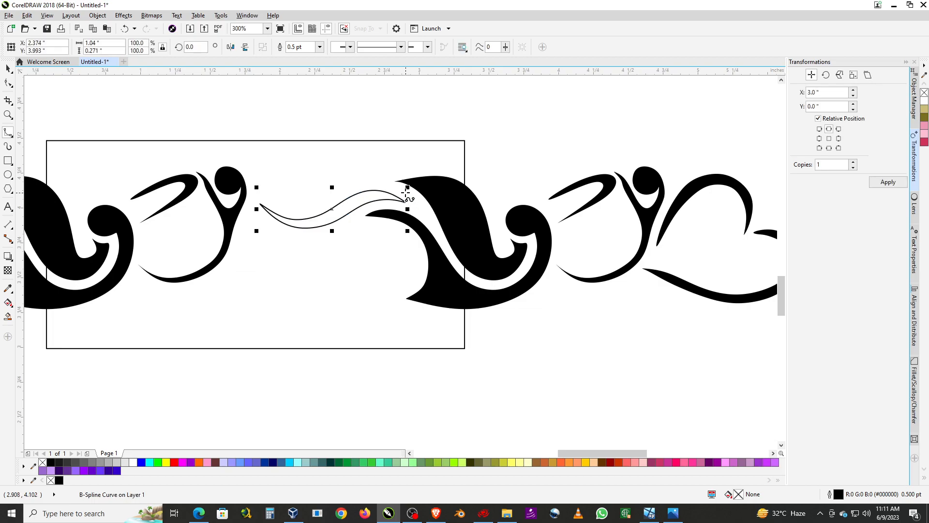
Draw a second closed wavy B-spline strand about 0.87 by 0.20 inches just above the first tendril.
{"action": "left_click", "coordinate": [391, 186]}
{"action": "left_click", "coordinate": [376, 179]}
{"action": "left_click", "coordinate": [346, 178]}
{"action": "left_click", "coordinate": [329, 183]}
{"action": "left_click", "coordinate": [302, 186]}
{"action": "left_click", "coordinate": [287, 180]}
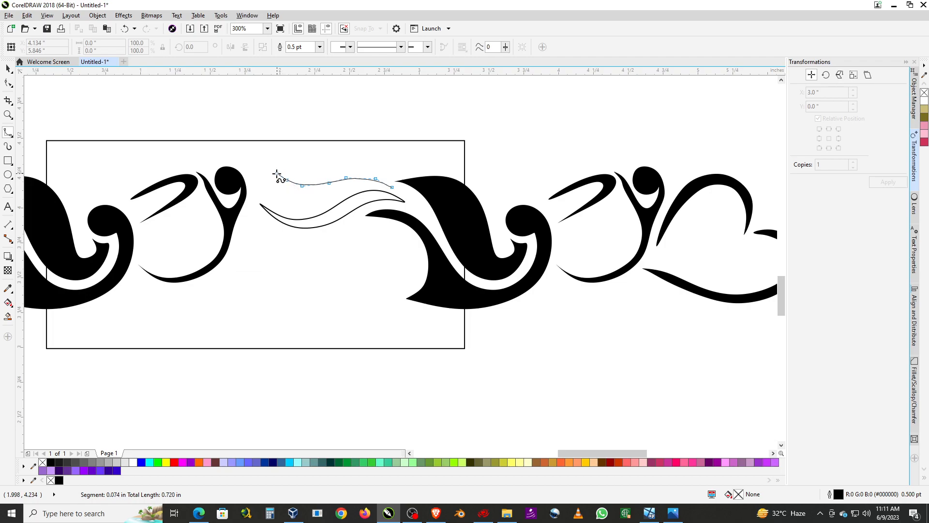
{"action": "left_click", "coordinate": [264, 165]}
{"action": "left_click", "coordinate": [279, 181]}
{"action": "left_click", "coordinate": [292, 192]}
{"action": "left_click", "coordinate": [314, 195]}
{"action": "left_click", "coordinate": [336, 189]}
{"action": "left_click", "coordinate": [357, 181]}
{"action": "left_click", "coordinate": [373, 181]}
{"action": "left_click", "coordinate": [390, 186]}
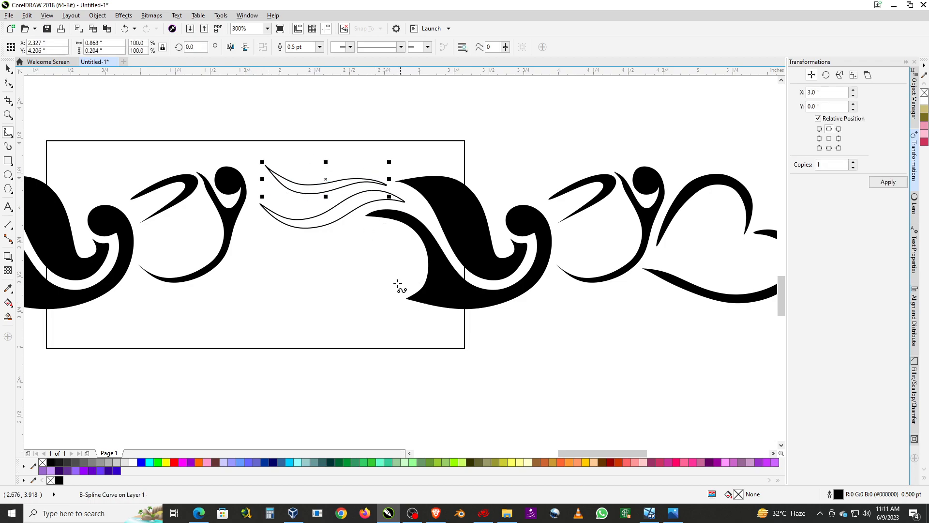
Draw a closed B-spline crescent about 0.59 by 0.54 inches following the inner curve of the right-hand swirl's left side.
{"action": "left_click", "coordinate": [357, 222]}
{"action": "left_click", "coordinate": [380, 224]}
{"action": "left_click", "coordinate": [401, 230]}
{"action": "left_click", "coordinate": [414, 247]}
{"action": "left_click", "coordinate": [418, 265]}
{"action": "left_click", "coordinate": [414, 282]}
{"action": "left_click", "coordinate": [404, 292]}
{"action": "left_click", "coordinate": [389, 299]}
{"action": "left_click", "coordinate": [375, 298]}
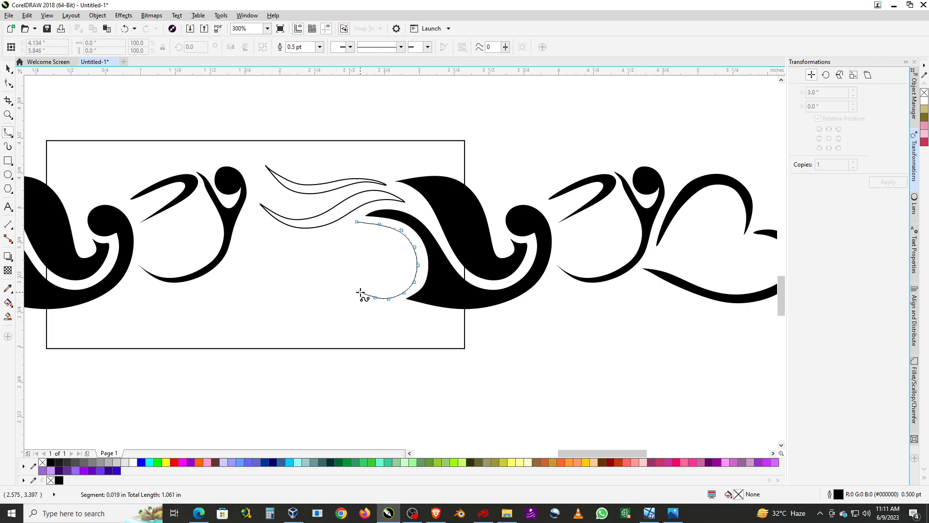
{"action": "left_click", "coordinate": [379, 291]}
{"action": "left_click", "coordinate": [401, 280]}
{"action": "left_click", "coordinate": [405, 264]}
{"action": "left_click", "coordinate": [404, 249]}
{"action": "left_click", "coordinate": [395, 239]}
{"action": "left_click", "coordinate": [383, 230]}
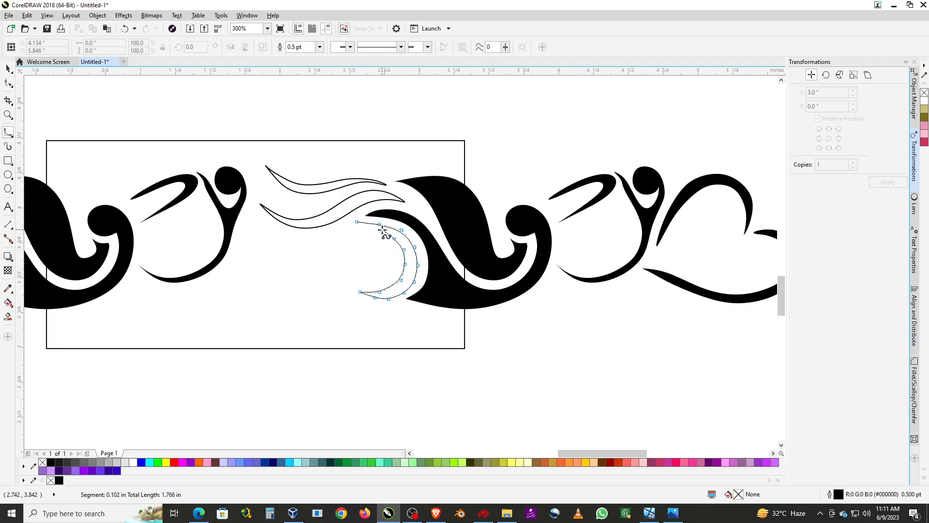
{"action": "left_click", "coordinate": [351, 228]}
{"action": "left_click", "coordinate": [357, 222]}
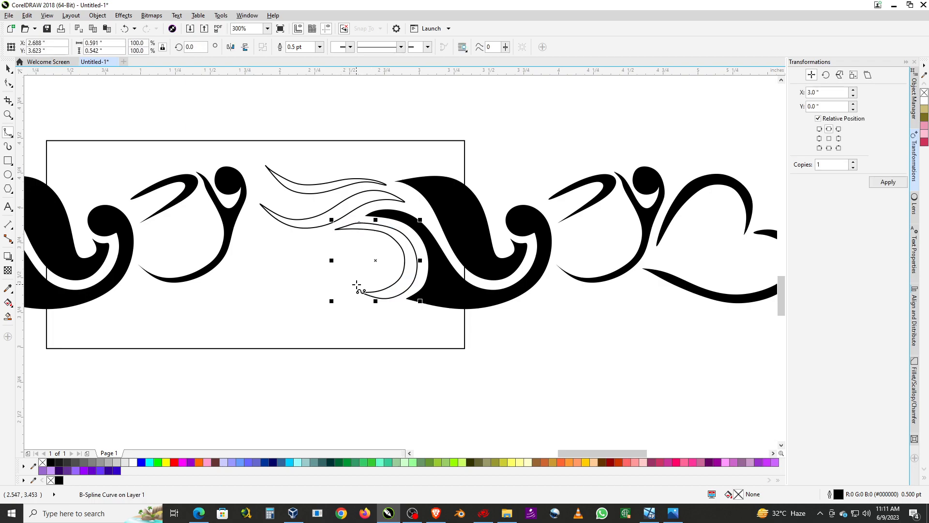
Draw a closed U-shaped B-spline about 0.41 by 0.62 inches that completes a tilted heart with the crescent.
{"action": "left_click", "coordinate": [356, 284]}
{"action": "left_click", "coordinate": [350, 302]}
{"action": "left_click", "coordinate": [340, 315]}
{"action": "left_click", "coordinate": [319, 320]}
{"action": "left_click", "coordinate": [303, 306]}
{"action": "left_click", "coordinate": [297, 288]}
{"action": "left_click", "coordinate": [304, 260]}
{"action": "left_click", "coordinate": [316, 239]}
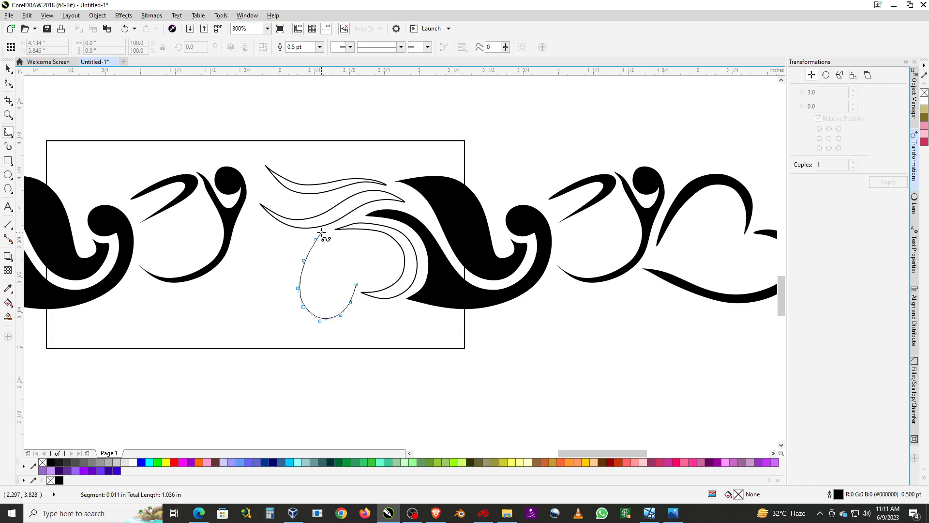
{"action": "left_click", "coordinate": [321, 232]}
{"action": "left_click", "coordinate": [312, 254]}
{"action": "left_click", "coordinate": [305, 278]}
{"action": "left_click", "coordinate": [309, 299]}
{"action": "left_click", "coordinate": [322, 309]}
{"action": "left_click", "coordinate": [338, 302]}
{"action": "left_click", "coordinate": [349, 291]}
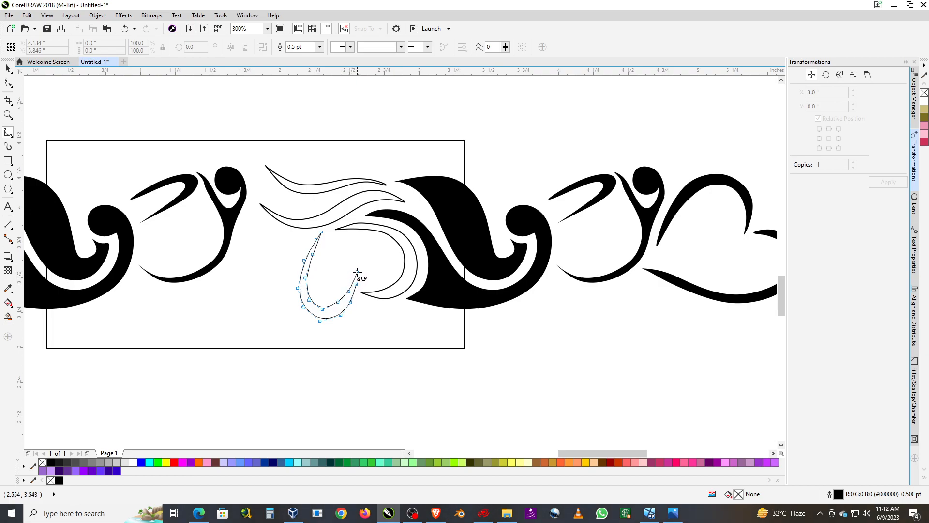
{"action": "double_click", "coordinate": [357, 273]}
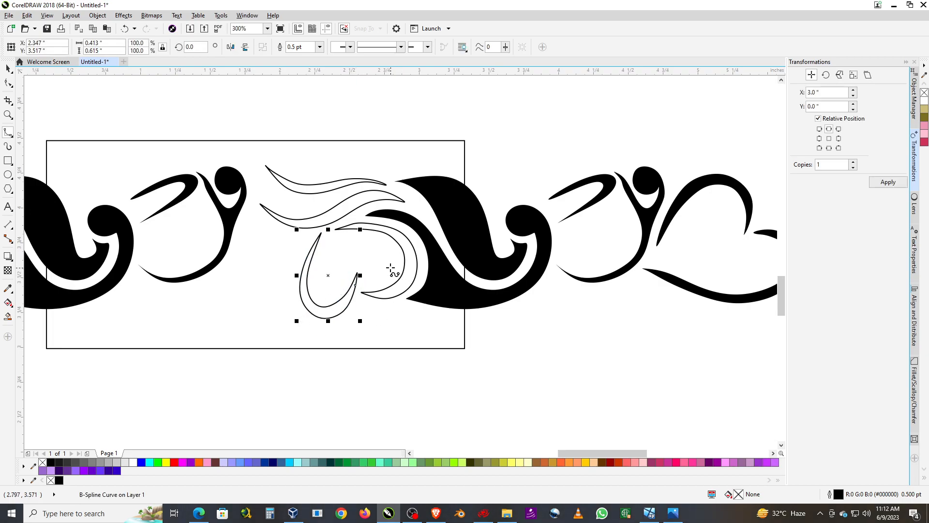
Draw a closed hooked B-spline stroke about 0.99 by 0.76 inches below the figure motif, tapering down to the lower left.
{"action": "scroll", "coordinate": [492, 253], "scroll_direction": "down", "scroll_amount": 1}
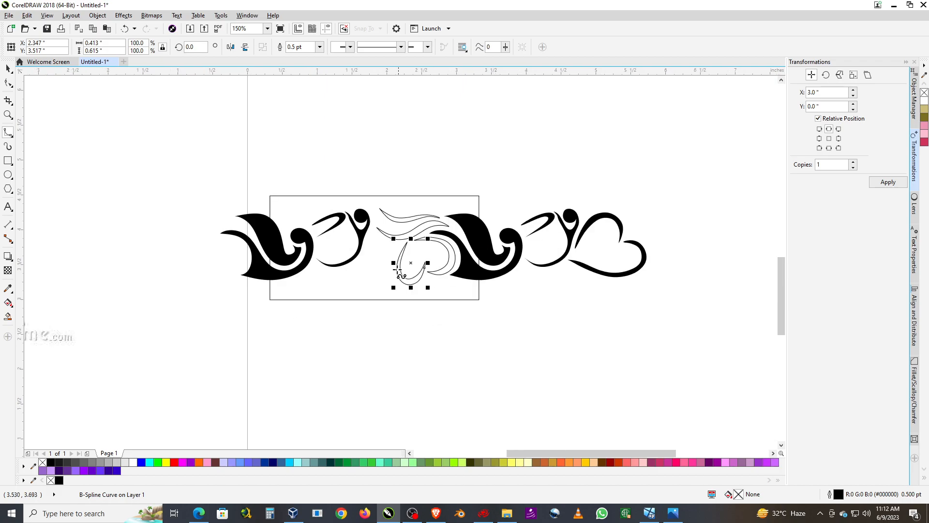
{"action": "scroll", "coordinate": [351, 260], "scroll_direction": "up", "scroll_amount": 1}
{"action": "scroll", "coordinate": [451, 254], "scroll_direction": "down", "scroll_amount": 1}
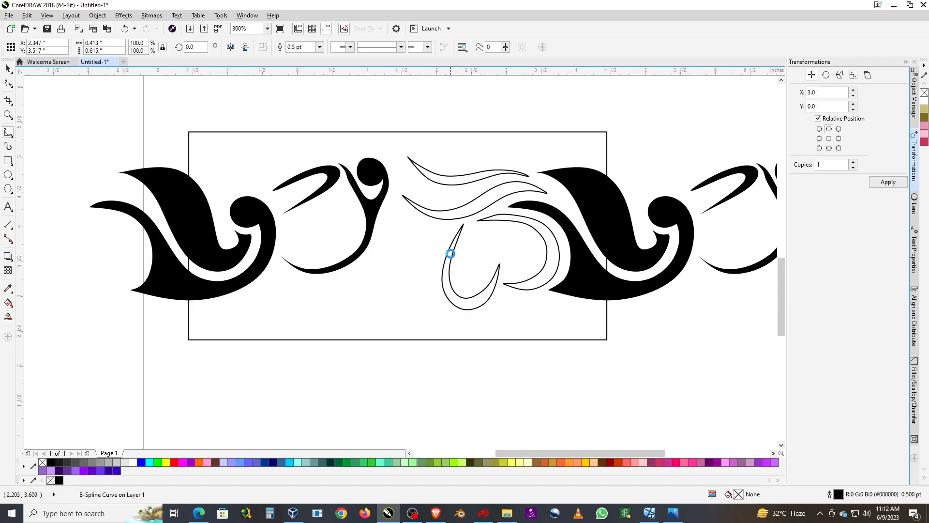
{"action": "scroll", "coordinate": [426, 262], "scroll_direction": "up", "scroll_amount": 1}
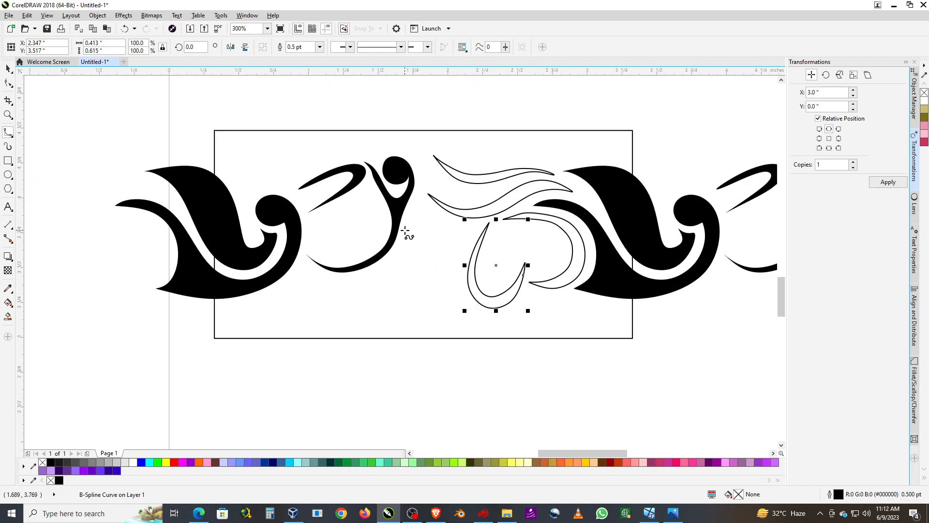
{"action": "left_click", "coordinate": [404, 227]}
{"action": "left_click", "coordinate": [419, 219]}
{"action": "left_click", "coordinate": [439, 213]}
{"action": "left_click", "coordinate": [453, 219]}
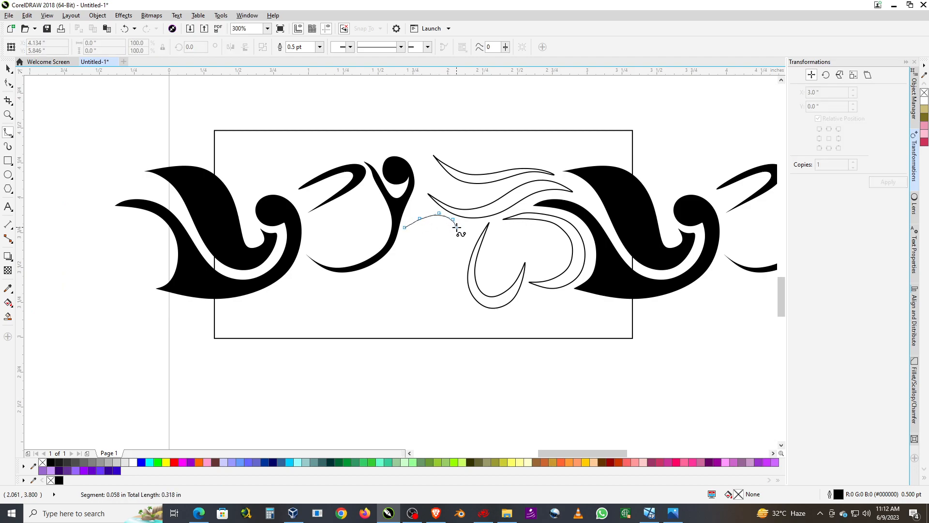
{"action": "left_click", "coordinate": [452, 239]}
{"action": "left_click", "coordinate": [414, 269]}
{"action": "left_click", "coordinate": [367, 295]}
{"action": "left_click", "coordinate": [327, 314]}
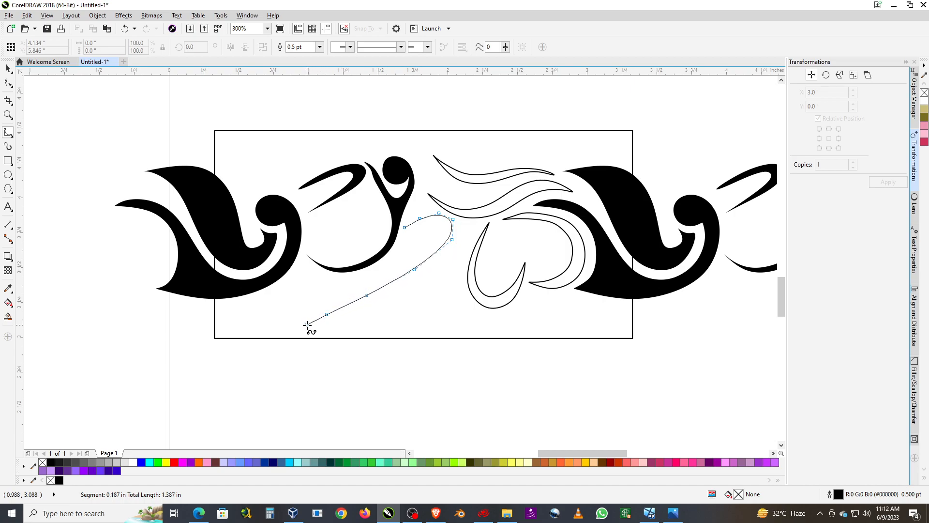
{"action": "left_click", "coordinate": [307, 325]}
{"action": "left_click", "coordinate": [332, 306]}
{"action": "left_click", "coordinate": [383, 277]}
{"action": "left_click", "coordinate": [424, 253]}
{"action": "left_click", "coordinate": [440, 231]}
{"action": "left_click", "coordinate": [439, 223]}
{"action": "left_click", "coordinate": [428, 224]}
{"action": "left_click", "coordinate": [420, 224]}
{"action": "left_click", "coordinate": [409, 231]}
{"action": "left_click", "coordinate": [401, 236]}
{"action": "double_click", "coordinate": [404, 236]}
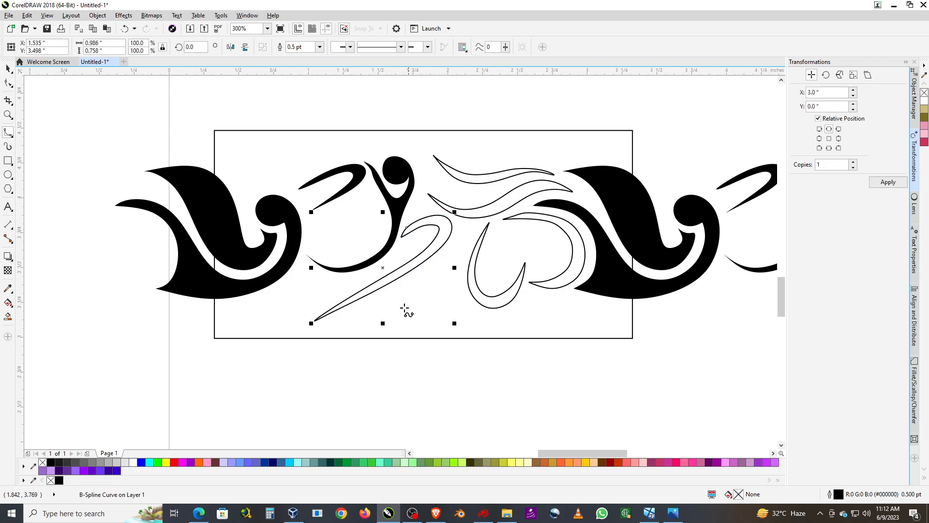
Select all the filled and outlined motif shapes without the rectangle, weld them into one black curve, and deselect.
{"action": "scroll", "coordinate": [329, 282], "scroll_direction": "down", "scroll_amount": 2}
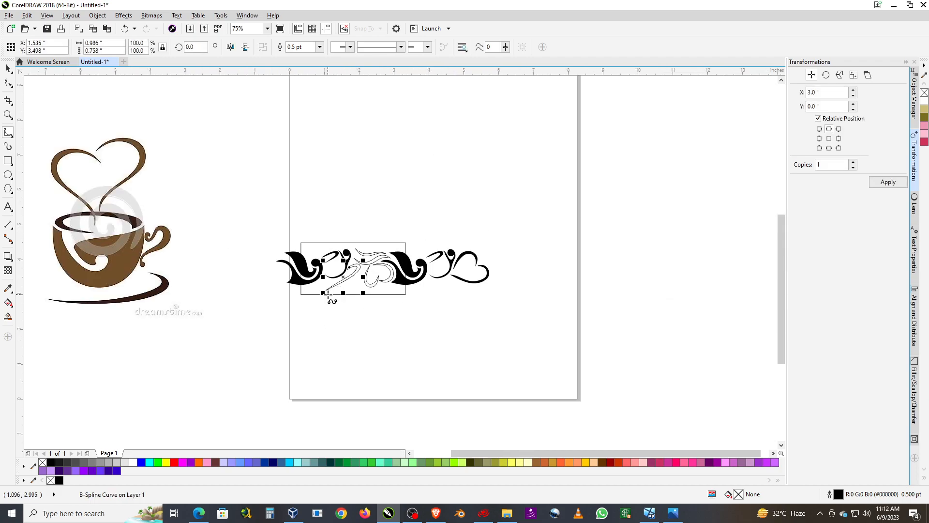
{"action": "scroll", "coordinate": [329, 293], "scroll_direction": "up", "scroll_amount": 1}
{"action": "scroll", "coordinate": [328, 293], "scroll_direction": "down", "scroll_amount": 1}
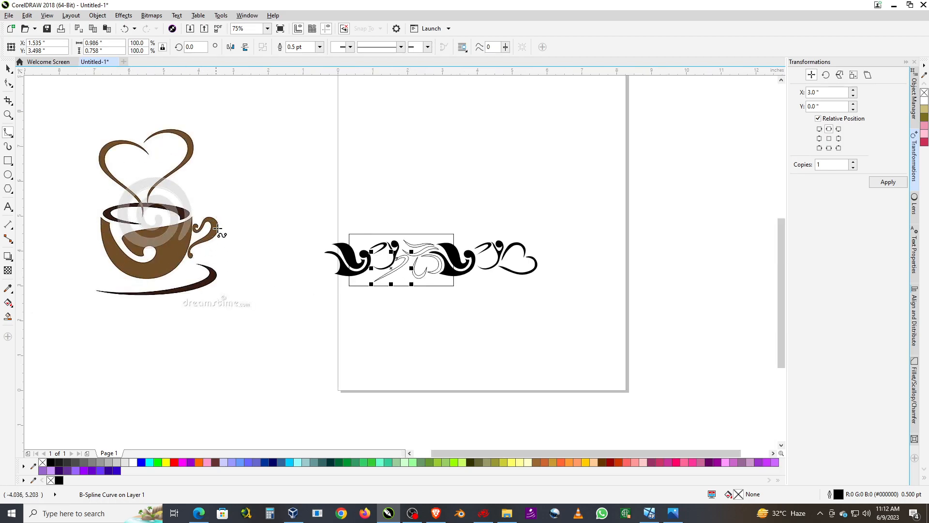
{"action": "scroll", "coordinate": [371, 262], "scroll_direction": "up", "scroll_amount": 1}
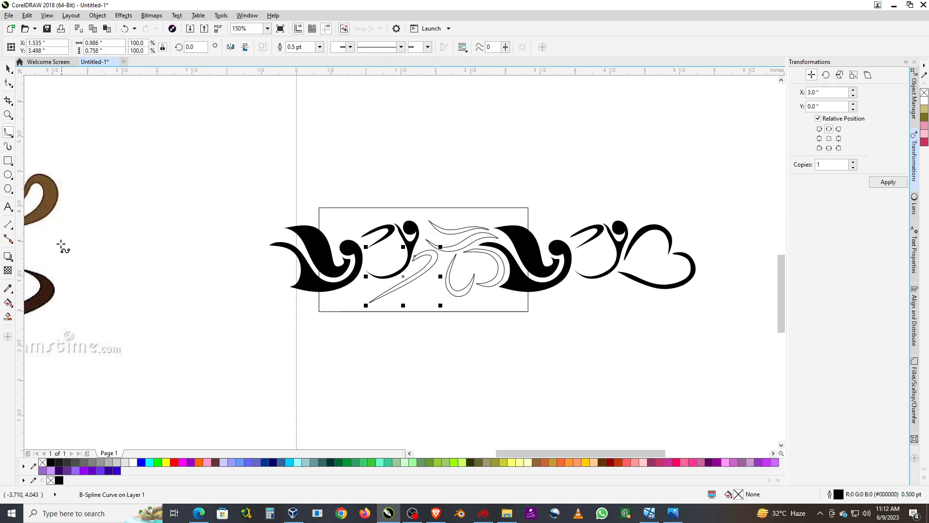
{"action": "scroll", "coordinate": [244, 247], "scroll_direction": "down", "scroll_amount": 1}
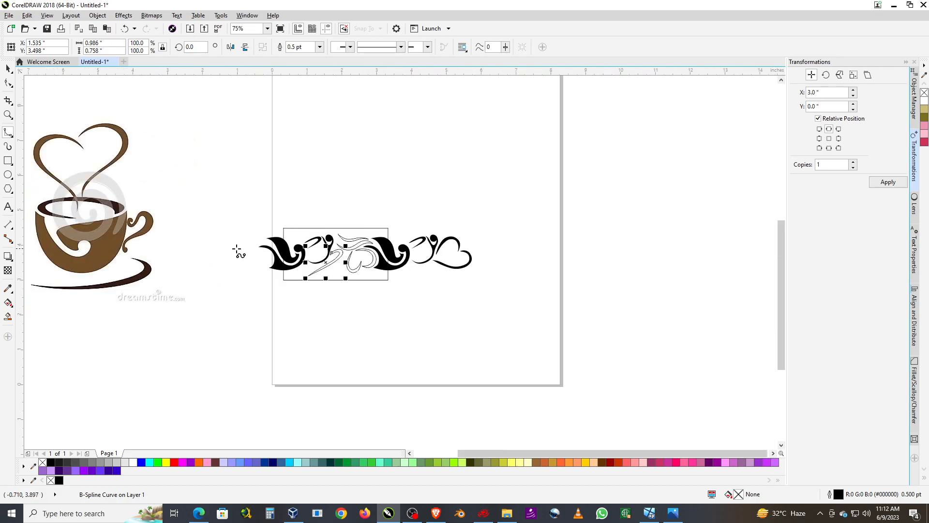
{"action": "scroll", "coordinate": [243, 245], "scroll_direction": "up", "scroll_amount": 1}
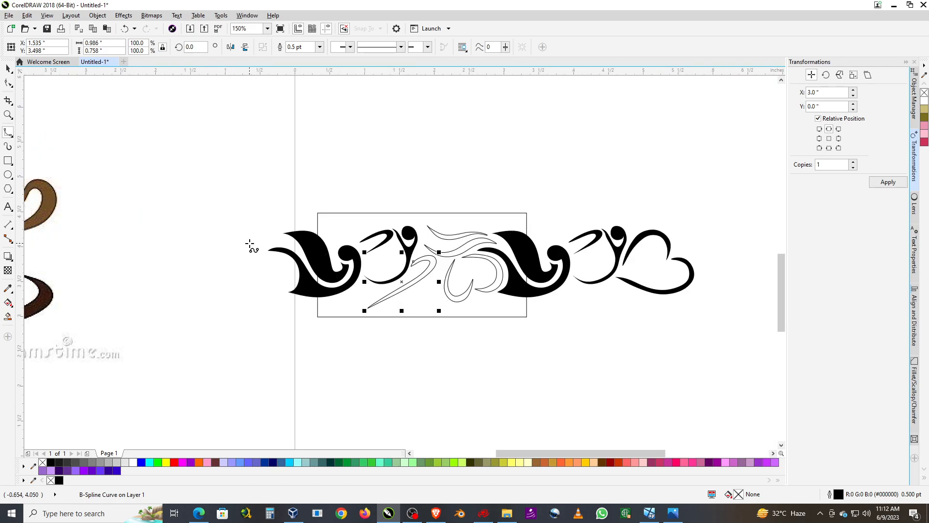
{"action": "key", "text": "space"}
{"action": "left_click_drag", "start_coordinate": [206, 166], "coordinate": [747, 311]}
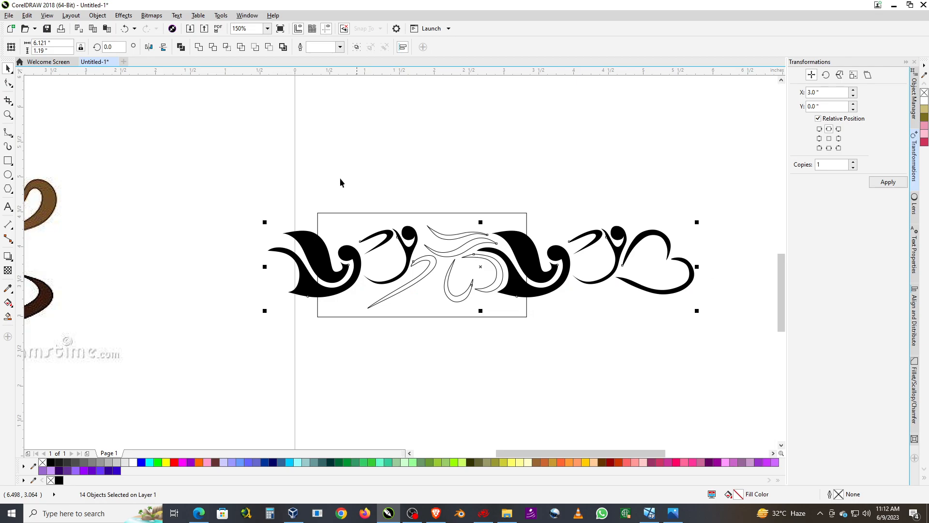
{"action": "left_click", "coordinate": [198, 46]}
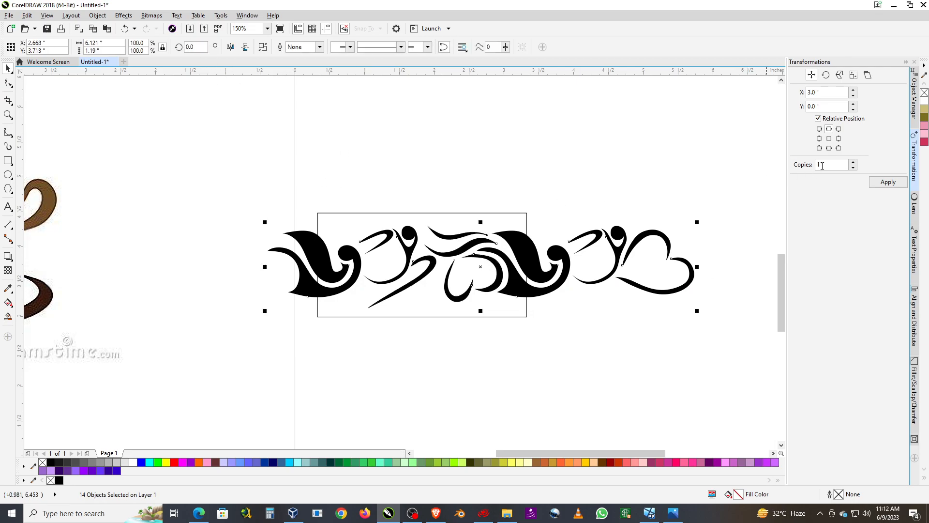
{"action": "left_click", "coordinate": [526, 190]}
{"action": "scroll", "coordinate": [372, 276], "scroll_direction": "up", "scroll_amount": 2}
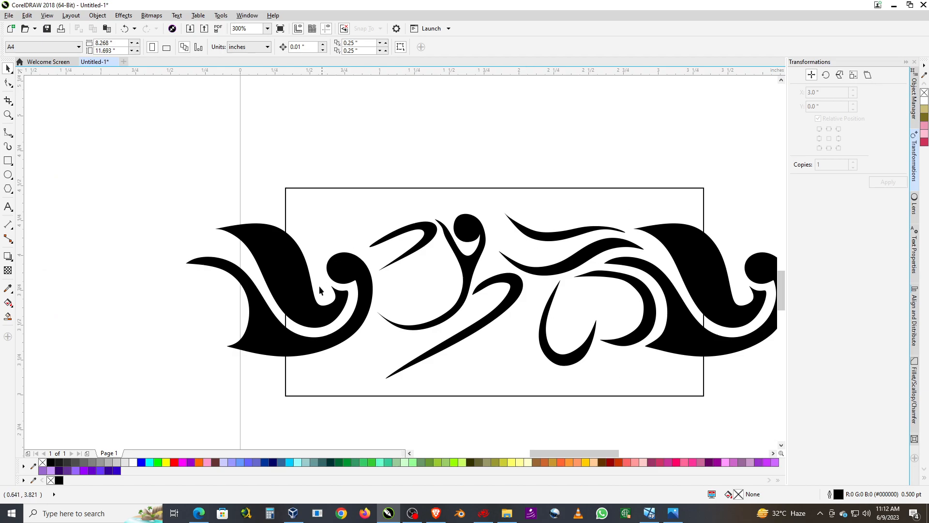
{"action": "scroll", "coordinate": [184, 249], "scroll_direction": "down", "scroll_amount": 2}
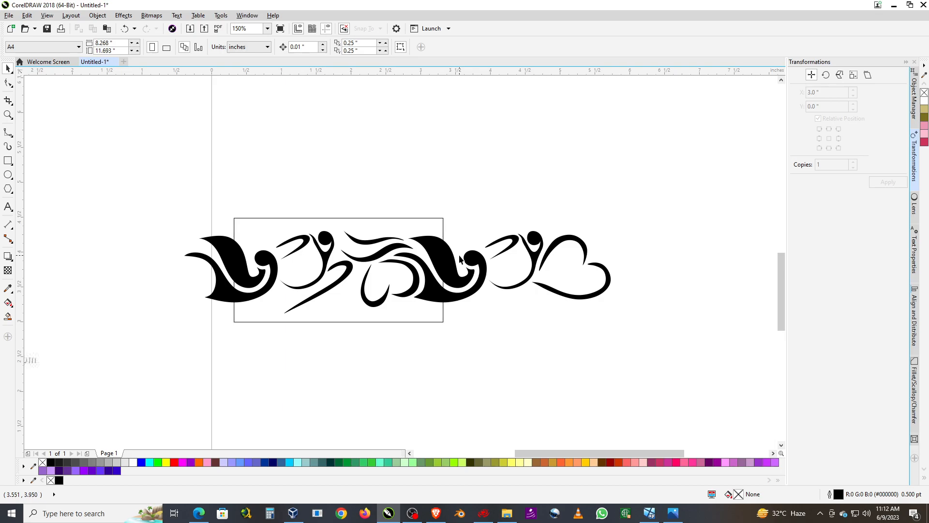
Intersect the welded pattern with the rectangle and move the resulting repeat piece to the upper part of the page.
{"action": "left_click", "coordinate": [483, 268]}
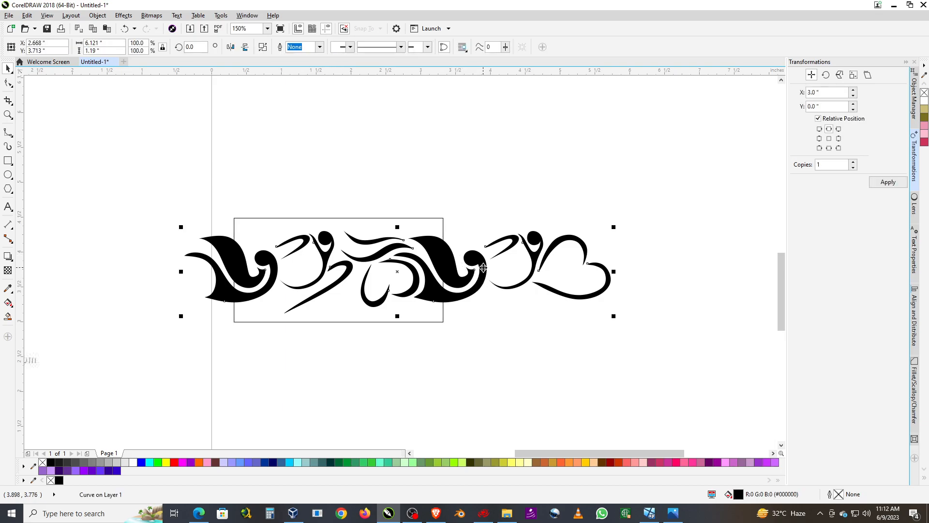
{"action": "left_click", "coordinate": [378, 222], "text": "shift"}
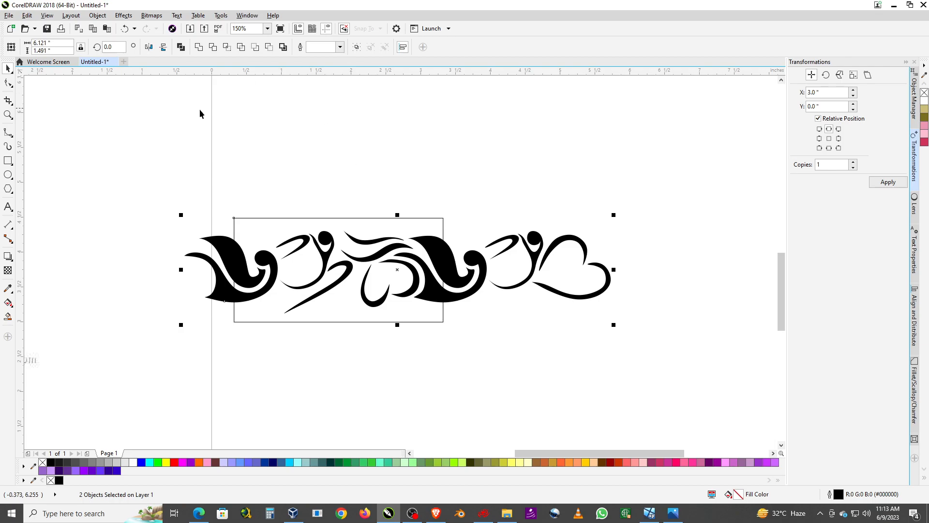
{"action": "left_click", "coordinate": [227, 47]}
{"action": "left_click_drag", "start_coordinate": [339, 272], "coordinate": [493, 153]}
{"action": "scroll", "coordinate": [312, 251], "scroll_direction": "down", "scroll_amount": 4}
{"action": "left_click_drag", "start_coordinate": [324, 248], "coordinate": [324, 190]}
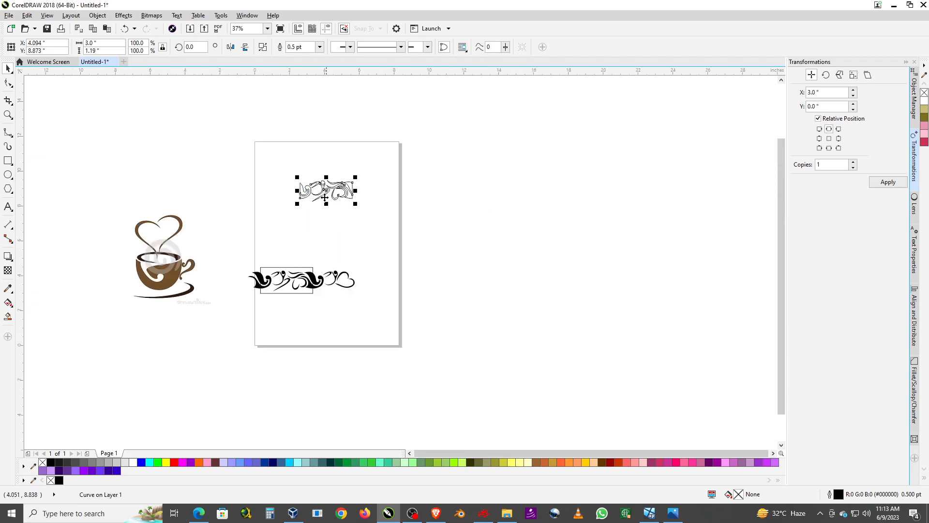
Fill the intersected repeat piece with black and remove its outline.
{"action": "left_click", "coordinate": [50, 462]}
{"action": "right_click", "coordinate": [43, 462]}
{"action": "scroll", "coordinate": [327, 189], "scroll_direction": "up", "scroll_amount": 3}
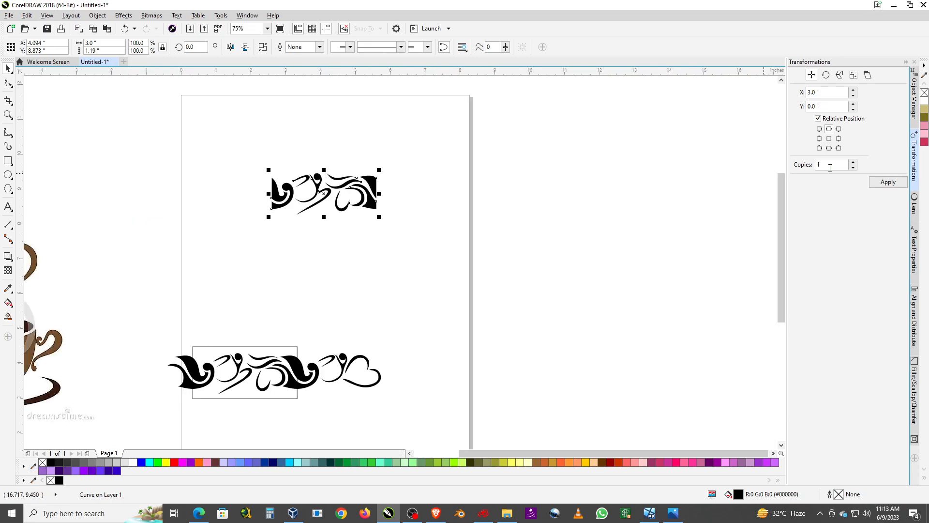
Make three successive copies of the black repeat piece, each offset horizontally by 3.0" to form a continuous border.
{"action": "left_click", "coordinate": [886, 183]}
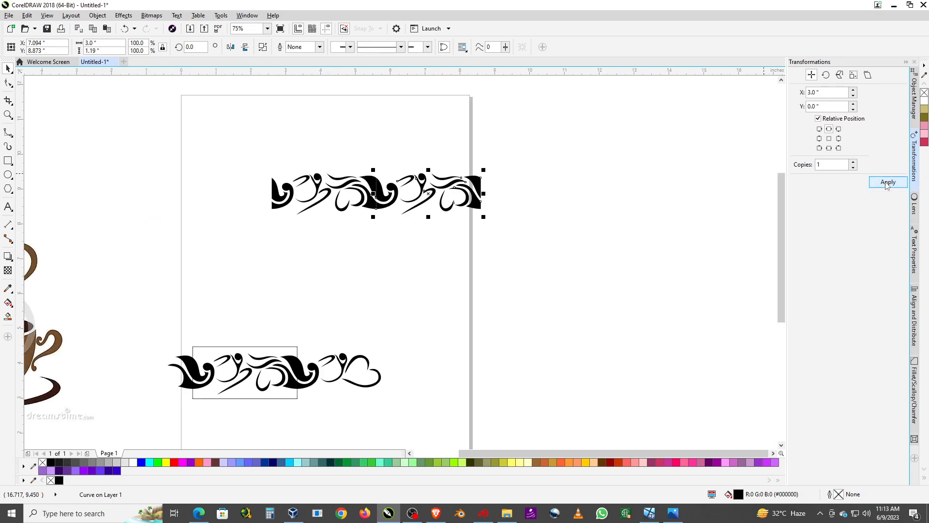
{"action": "left_click", "coordinate": [887, 184]}
{"action": "left_click", "coordinate": [887, 184]}
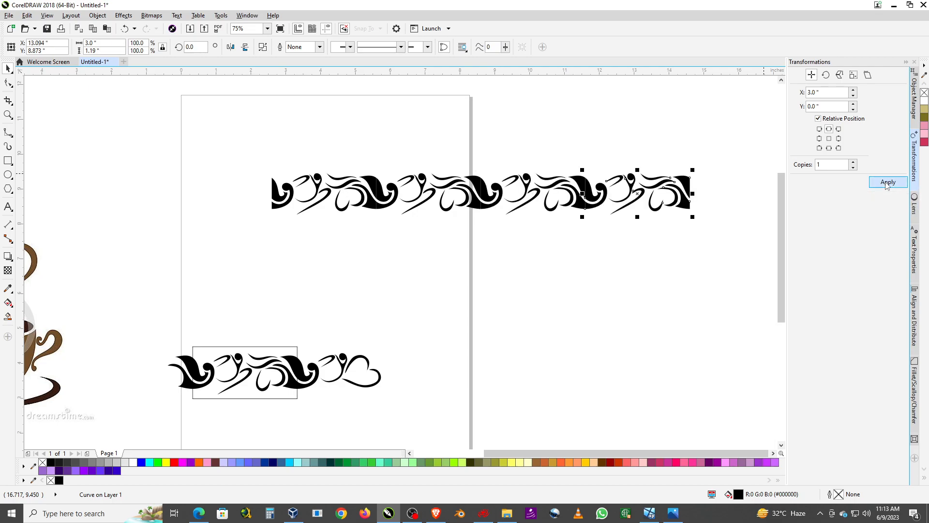
Extend the border with five more successive copies of the end piece, each offset horizontally by 3.0", and deselect.
{"action": "left_click", "coordinate": [886, 184]}
{"action": "left_click", "coordinate": [886, 184]}
{"action": "left_click", "coordinate": [886, 184]}
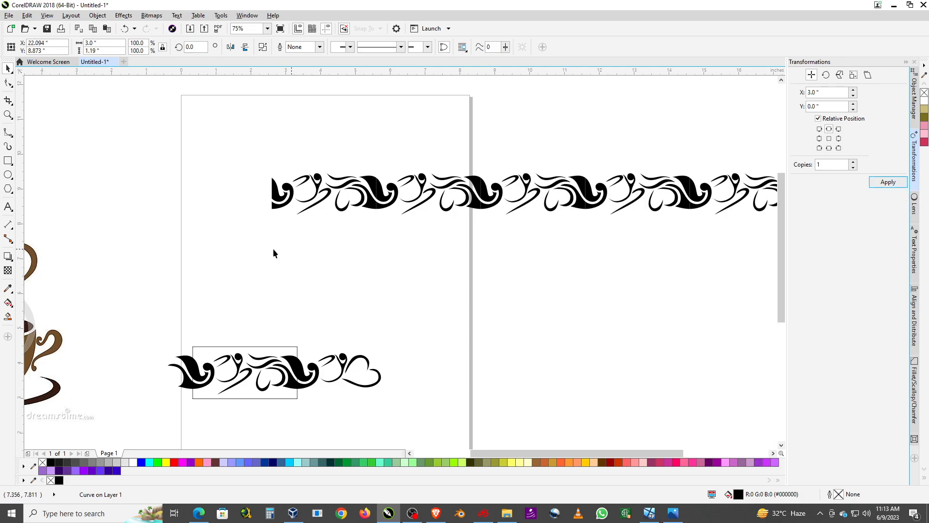
{"action": "scroll", "coordinate": [260, 250], "scroll_direction": "down", "scroll_amount": 2}
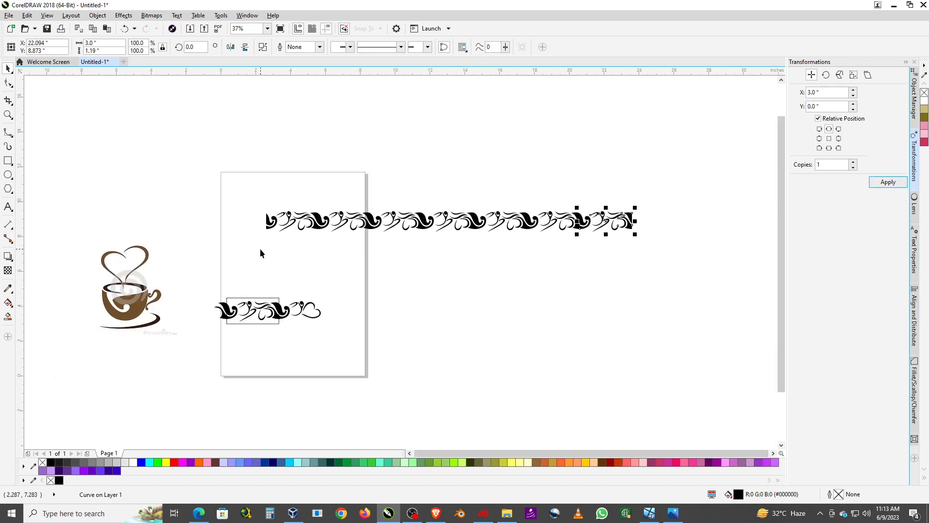
{"action": "left_click", "coordinate": [890, 183]}
{"action": "left_click", "coordinate": [891, 184]}
{"action": "left_click", "coordinate": [637, 265]}
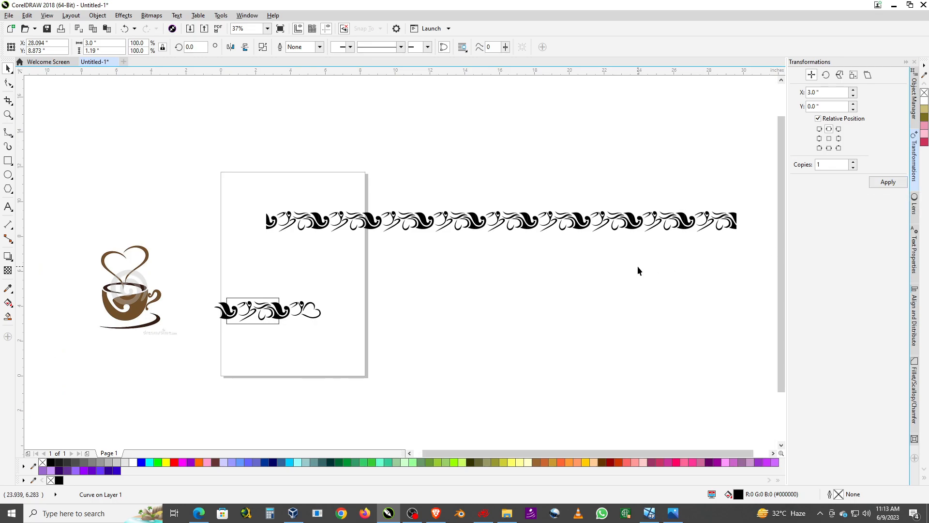
Check the size of the whole border and add one more copy of its end piece, offset horizontally by 3.0".
{"action": "left_click_drag", "start_coordinate": [237, 184], "coordinate": [746, 245]}
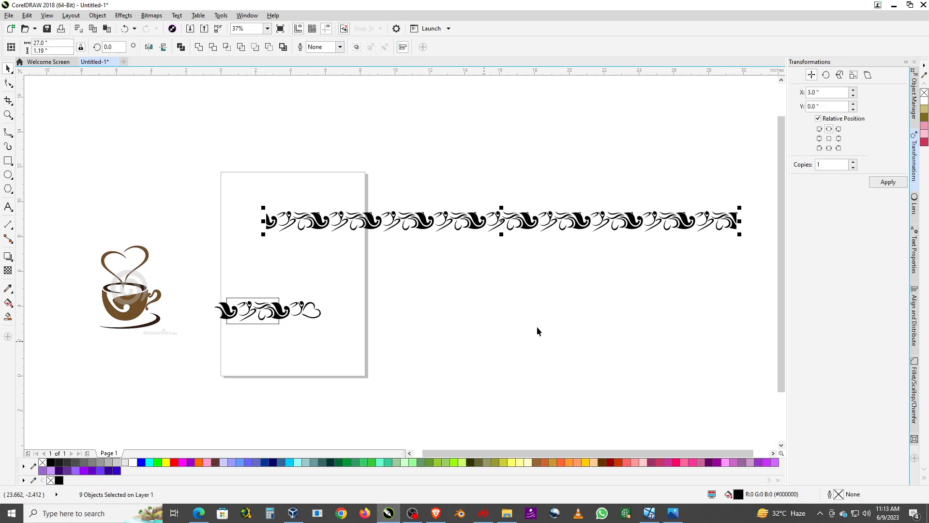
{"action": "left_click", "coordinate": [733, 237]}
{"action": "left_click", "coordinate": [734, 229]}
{"action": "left_click", "coordinate": [888, 182]}
{"action": "left_click", "coordinate": [686, 281]}
{"action": "scroll", "coordinate": [497, 233], "scroll_direction": "down", "scroll_amount": 5}
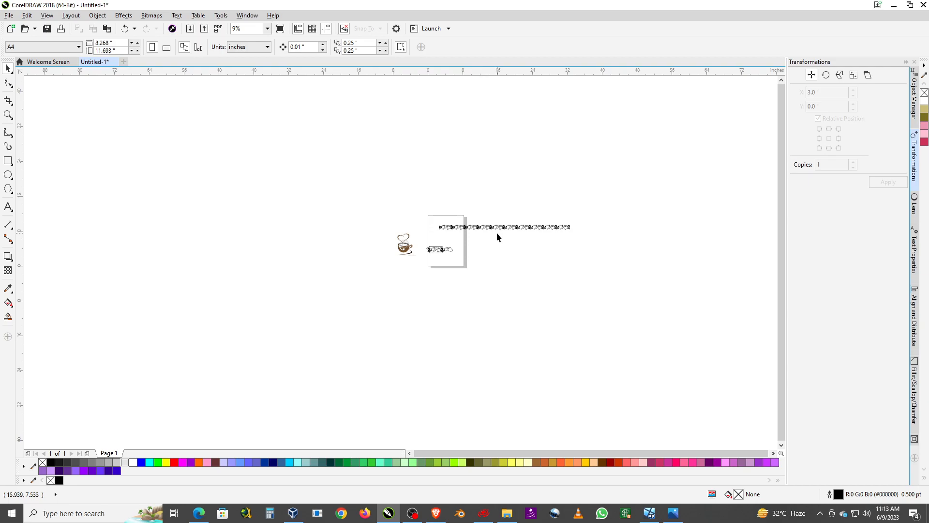
Try combining all ten border pieces into one curve, undo the combine, and deselect.
{"action": "scroll", "coordinate": [498, 232], "scroll_direction": "up", "scroll_amount": 4}
{"action": "scroll", "coordinate": [286, 219], "scroll_direction": "down", "scroll_amount": 2}
{"action": "left_click_drag", "start_coordinate": [237, 163], "coordinate": [593, 228]}
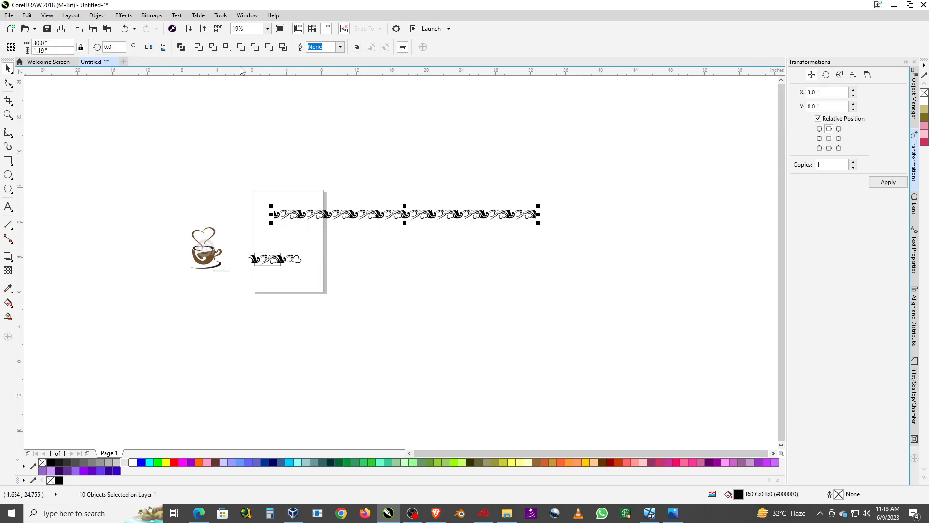
{"action": "key", "text": "ctrl+l"}
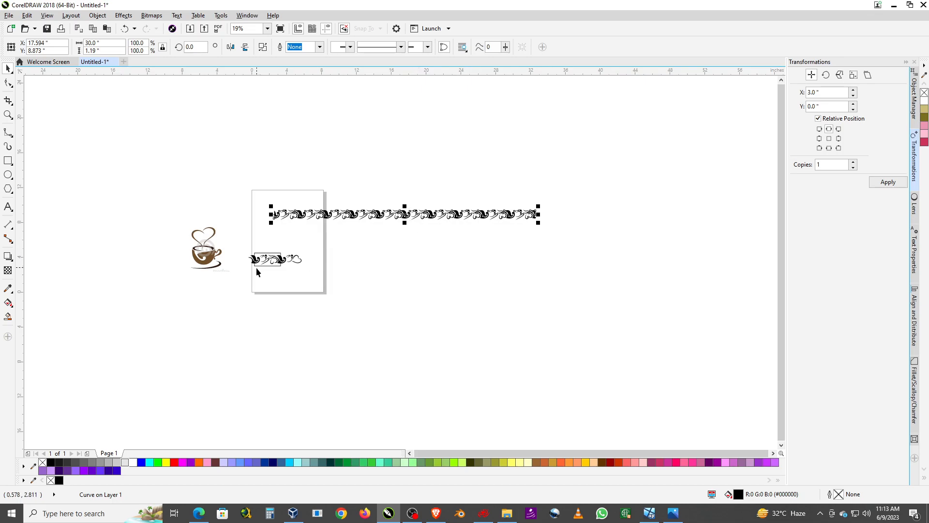
{"action": "key", "text": "ctrl+z"}
{"action": "left_click", "coordinate": [460, 238]}
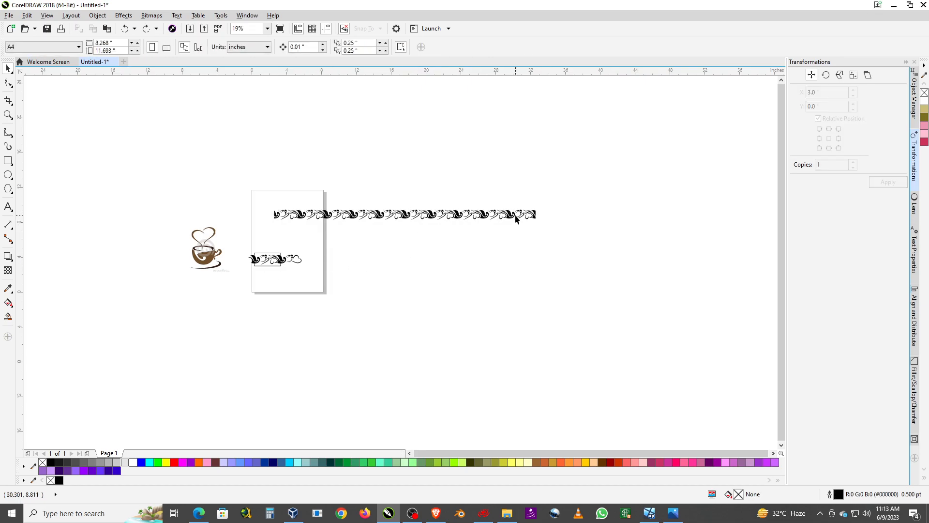
Place a spare copy of one repeat piece below the border and weld the ten border pieces into one curve.
{"action": "left_click_drag", "start_coordinate": [516, 235], "coordinate": [349, 252]}
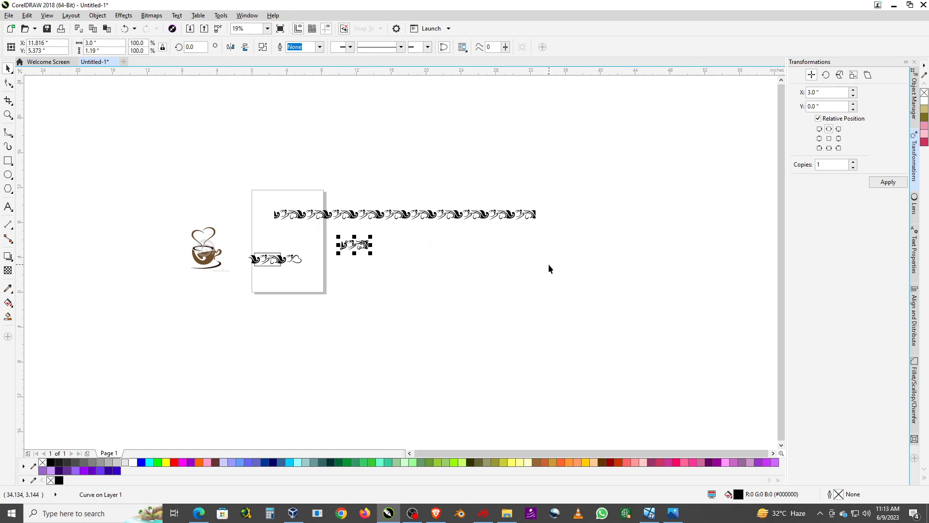
{"action": "left_click", "coordinate": [413, 281]}
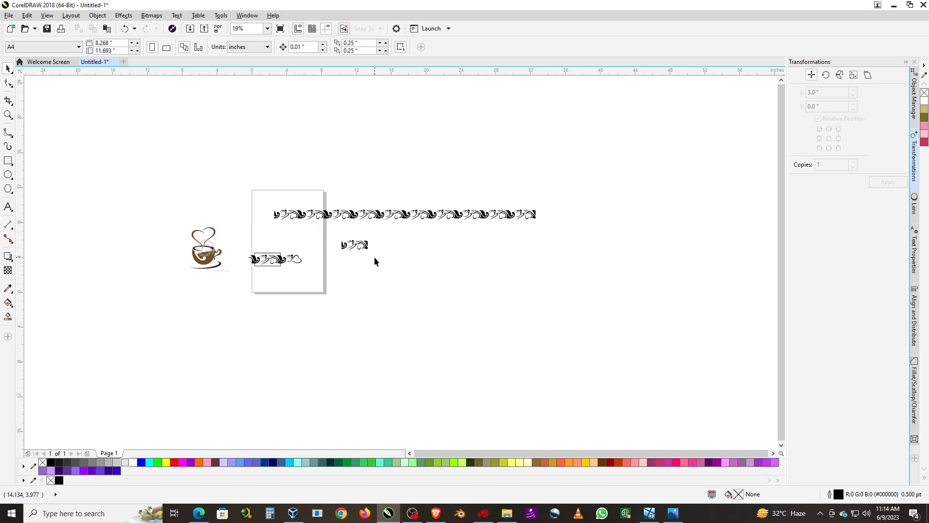
{"action": "left_click_drag", "start_coordinate": [561, 226], "coordinate": [564, 227]}
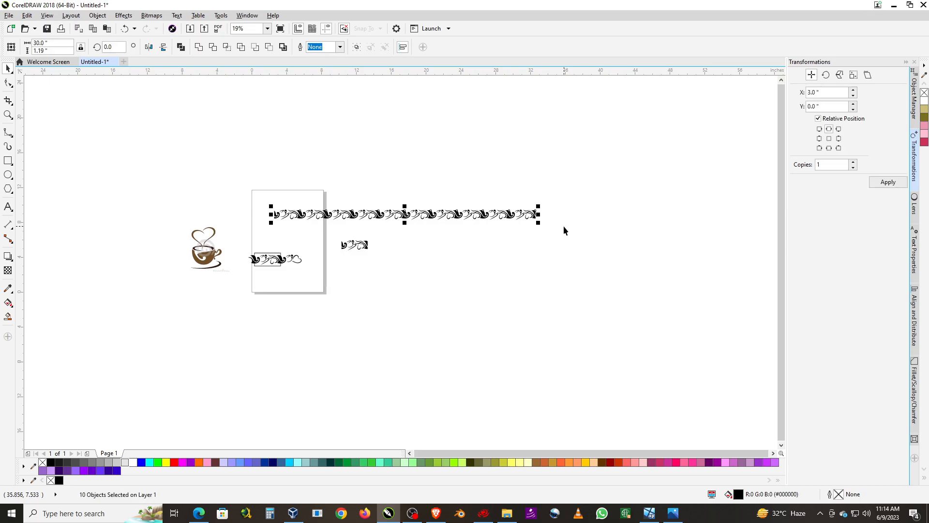
{"action": "left_click", "coordinate": [199, 46]}
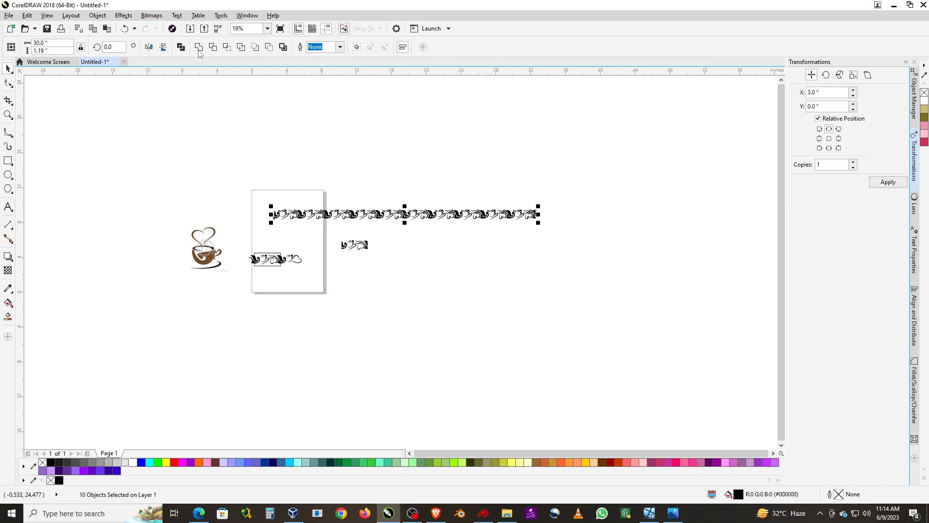
Break the welded border apart and move one solid leaf shape above the row.
{"action": "left_click", "coordinate": [9, 147]}
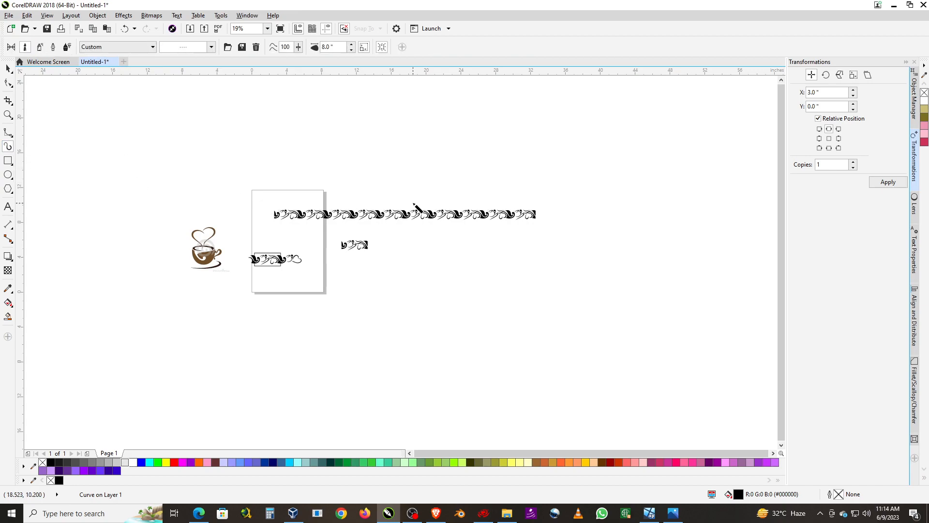
{"action": "scroll", "coordinate": [477, 216], "scroll_direction": "up", "scroll_amount": 3}
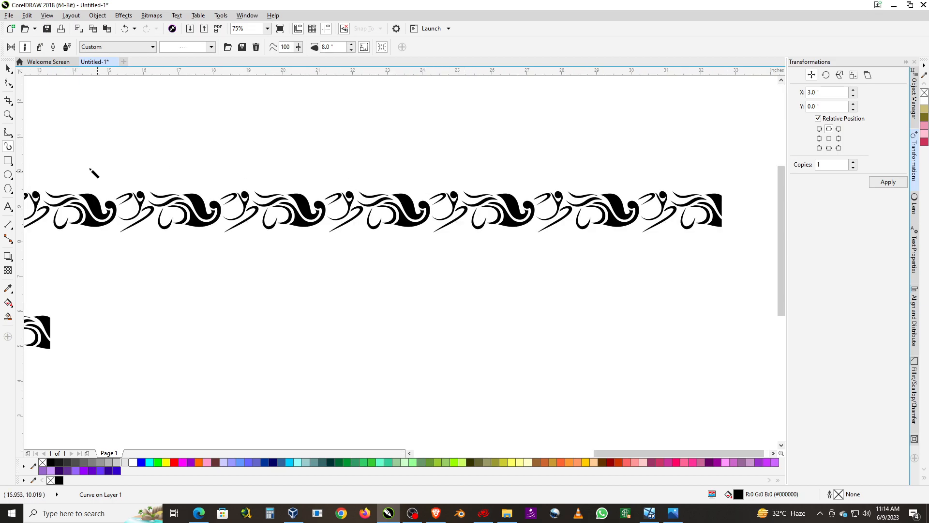
{"action": "left_click", "coordinate": [8, 69]}
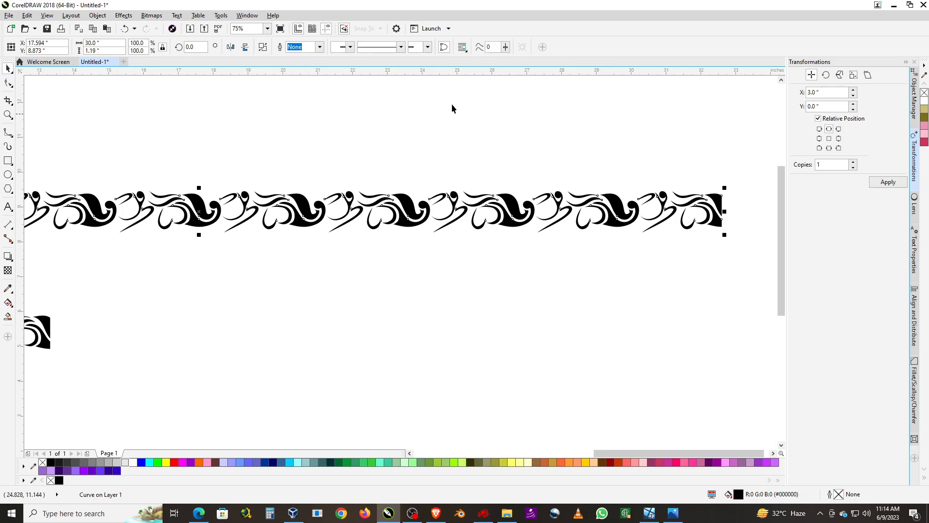
{"action": "left_click", "coordinate": [265, 48]}
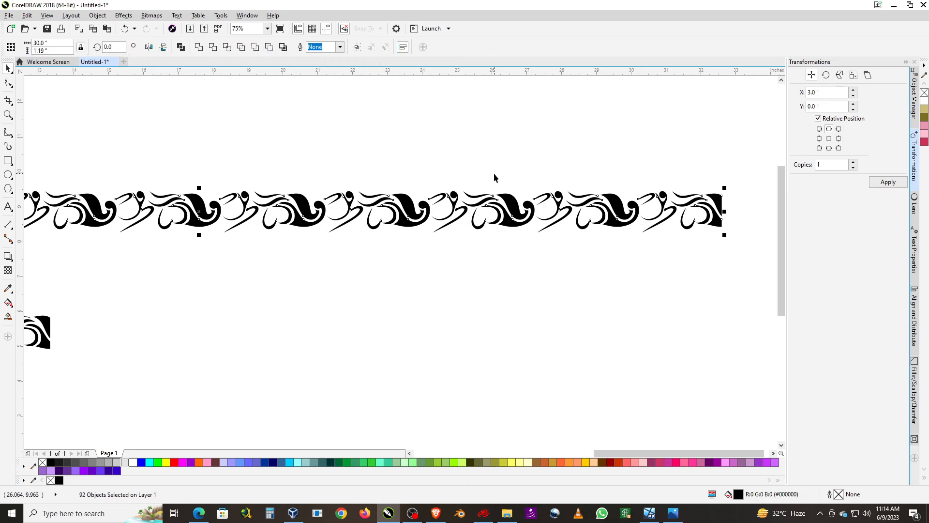
{"action": "left_click", "coordinate": [486, 159]}
{"action": "left_click_drag", "start_coordinate": [511, 200], "coordinate": [511, 131]}
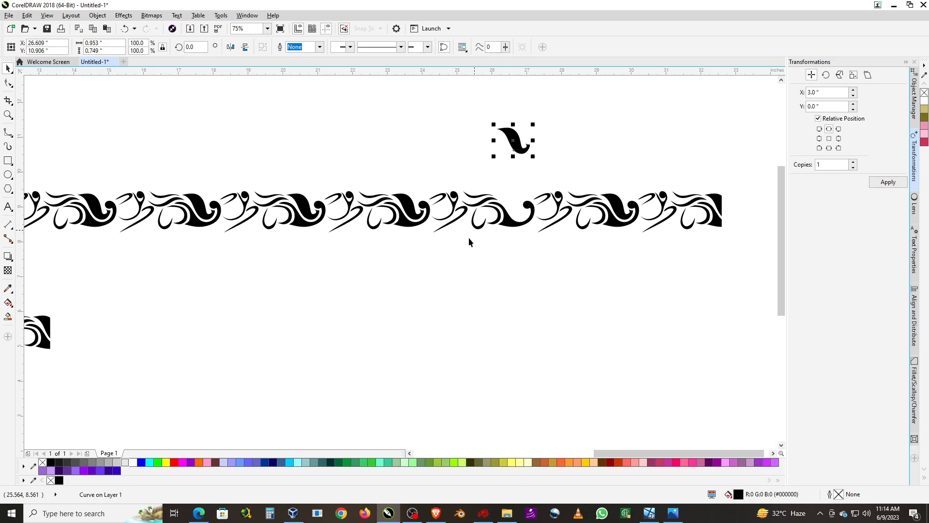
{"action": "scroll", "coordinate": [450, 242], "scroll_direction": "down", "scroll_amount": 1}
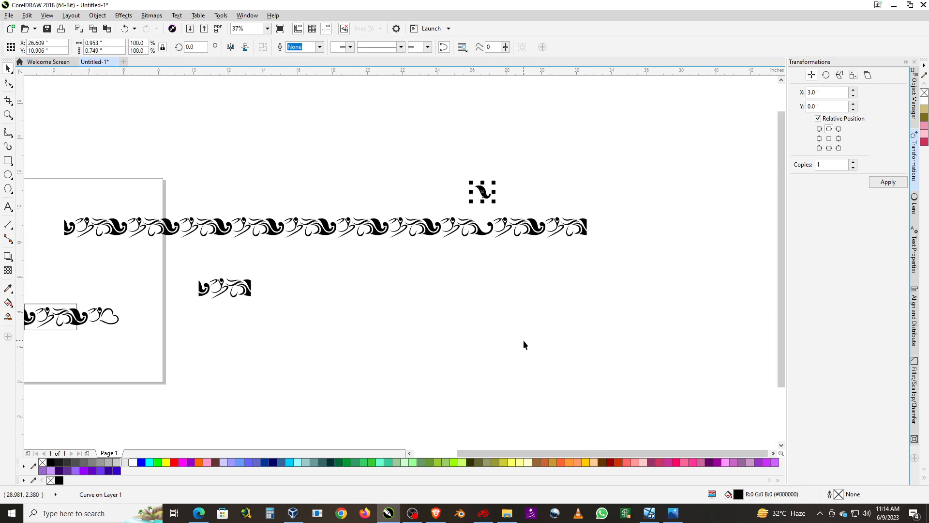
Undo the leaf shape's move and the border's break-apart, and clear the selection.
{"action": "key", "text": "ctrl+z"}
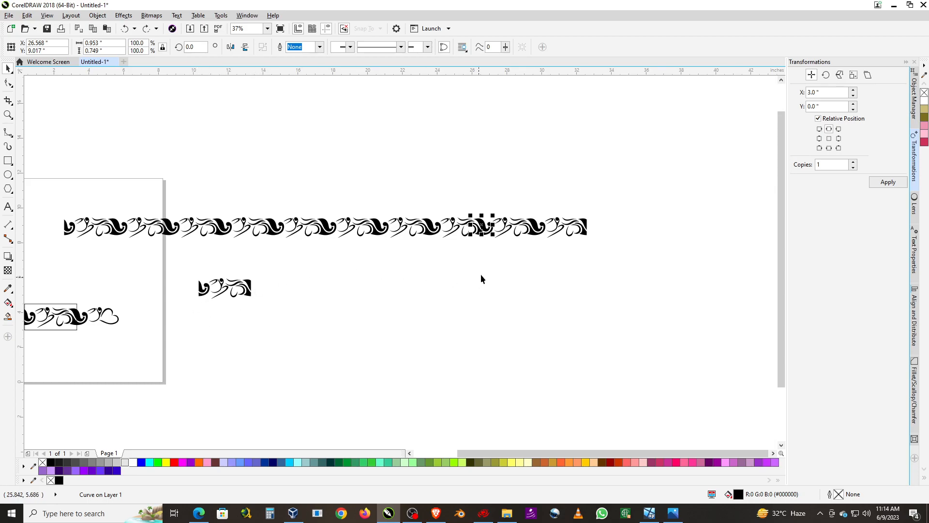
{"action": "key", "text": "ctrl+z"}
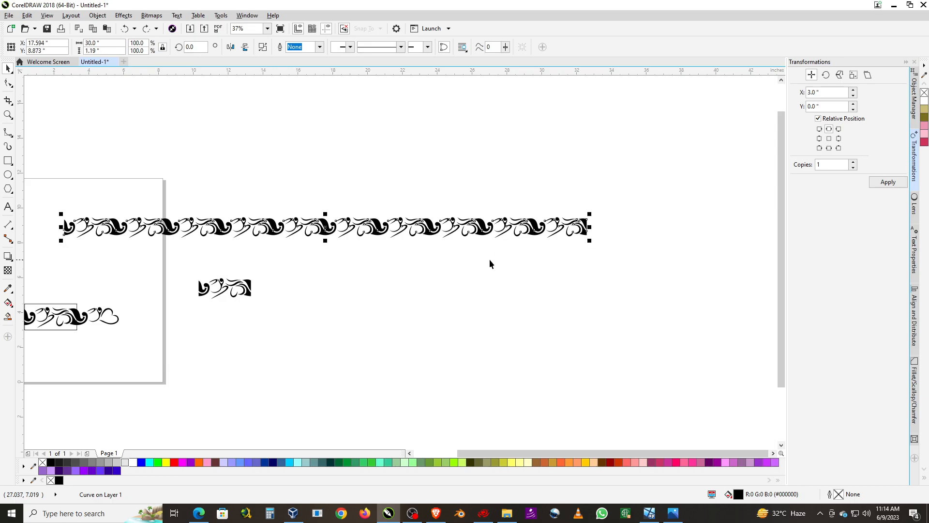
{"action": "key", "text": "Escape"}
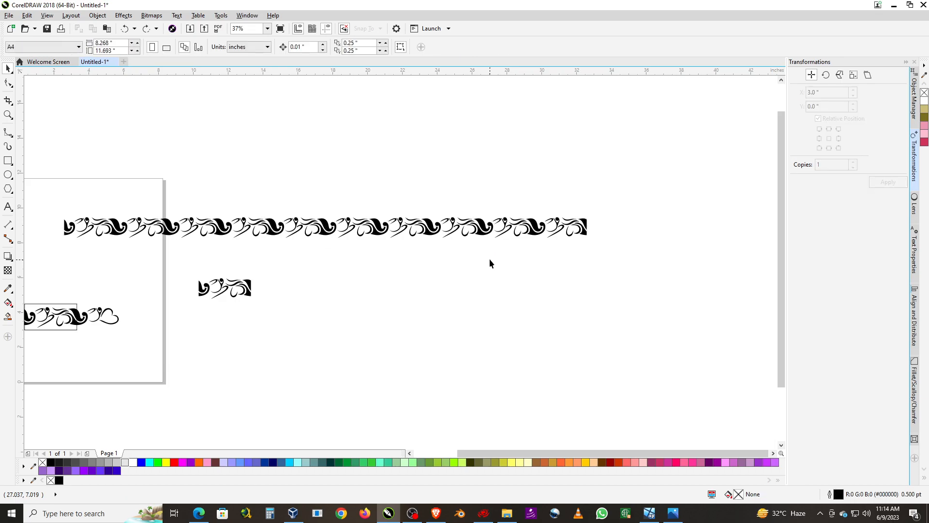
{"action": "scroll", "coordinate": [477, 254], "scroll_direction": "down", "scroll_amount": 1}
{"action": "scroll", "coordinate": [477, 254], "scroll_direction": "up", "scroll_amount": 1}
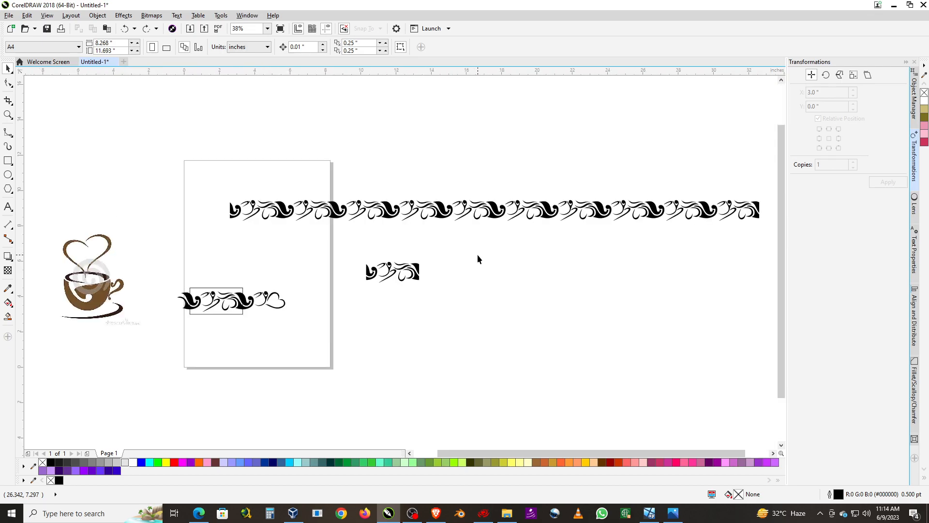
Save the welded border as a custom Artistic Media brush stroke named 1 in the CustomMediaStrokes folder.
{"action": "left_click", "coordinate": [496, 211]}
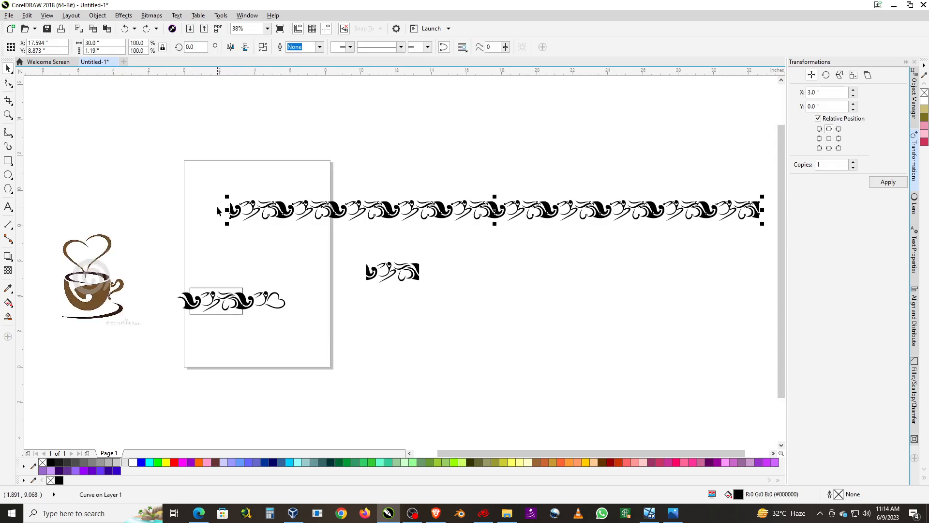
{"action": "left_click", "coordinate": [7, 147]}
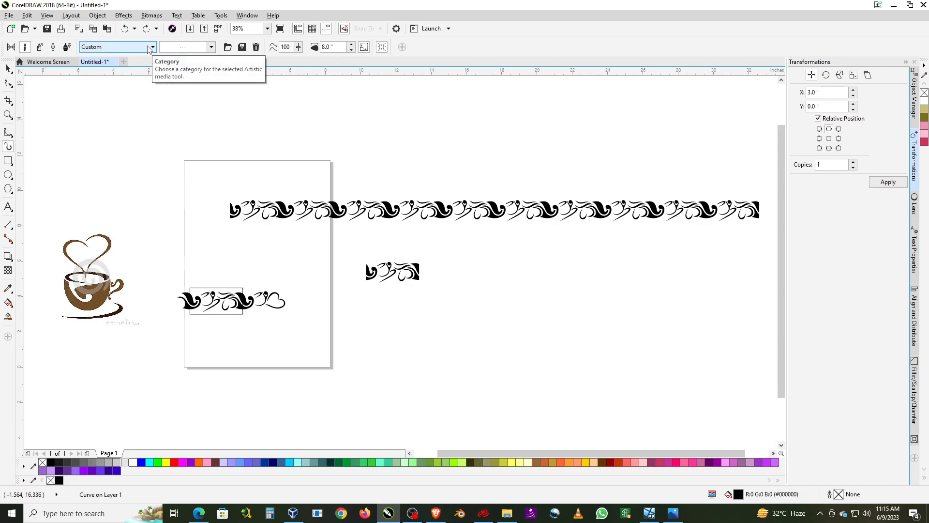
{"action": "left_click", "coordinate": [242, 48]}
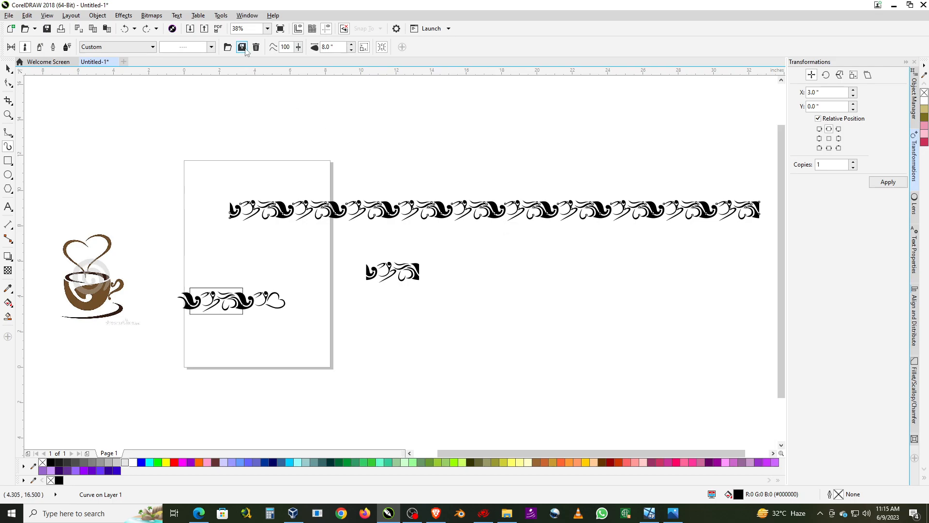
{"action": "left_click", "coordinate": [242, 47]}
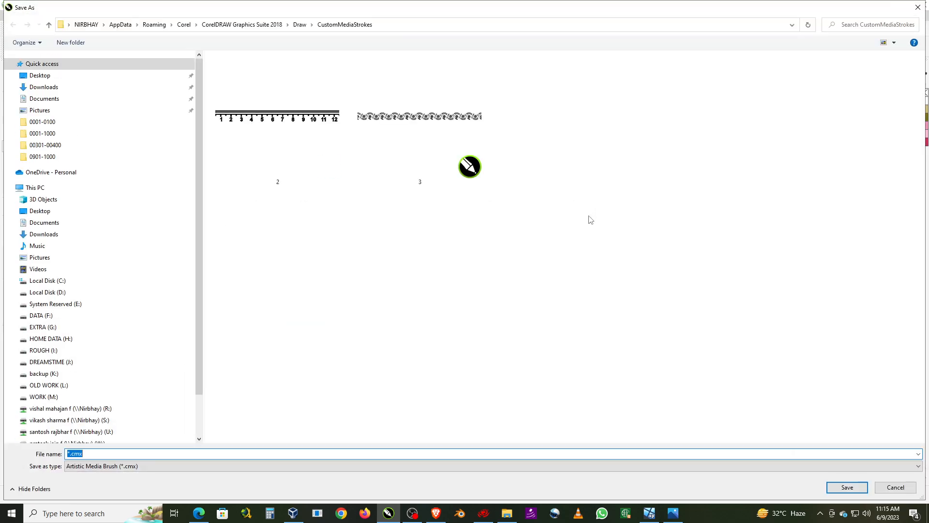
{"action": "left_click", "coordinate": [271, 177]}
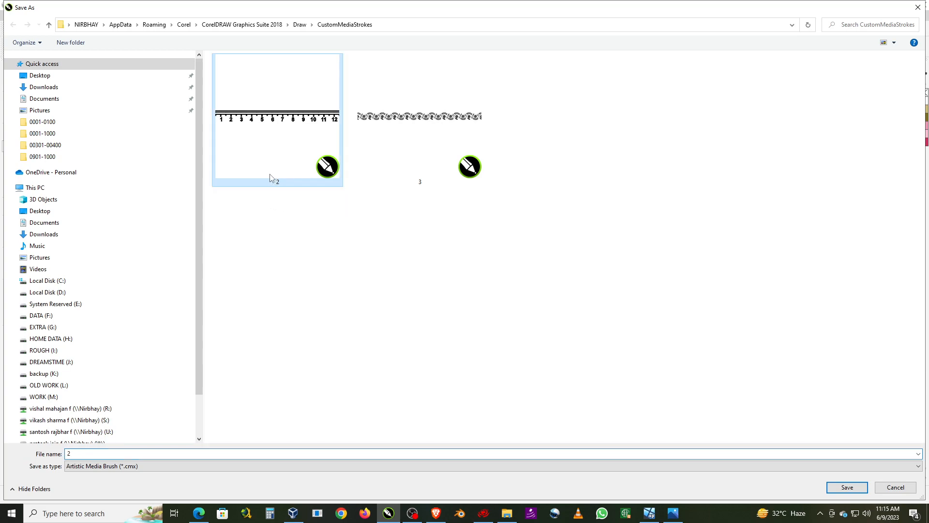
{"action": "left_click", "coordinate": [109, 455]}
{"action": "left_click", "coordinate": [109, 454]}
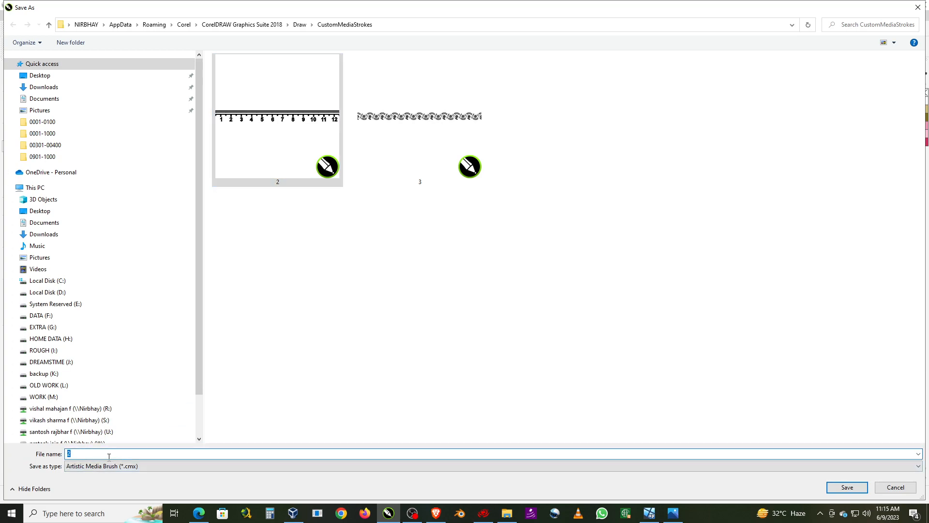
{"action": "type", "text": "1"}
{"action": "left_click", "coordinate": [847, 487]}
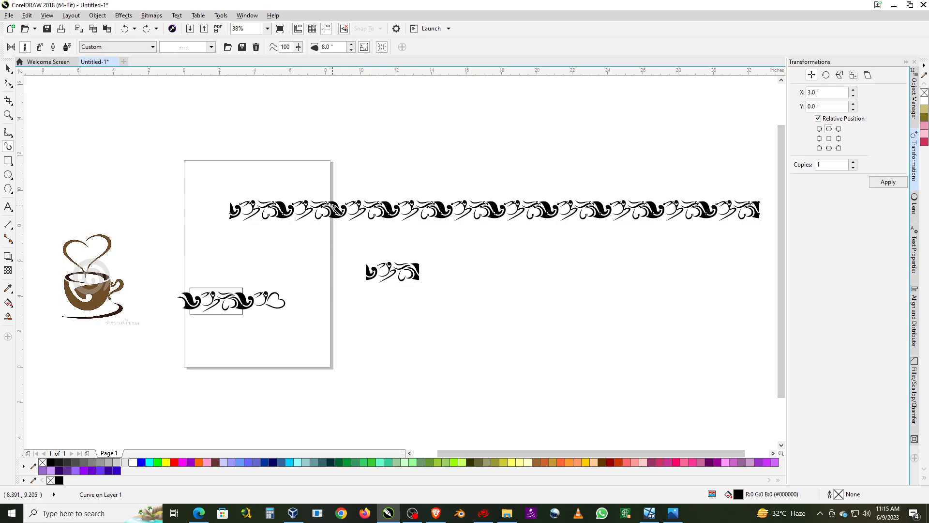
Paint a test stroke with the Artistic Media brush below the border and delete it.
{"action": "left_click_drag", "start_coordinate": [587, 261], "coordinate": [595, 400]}
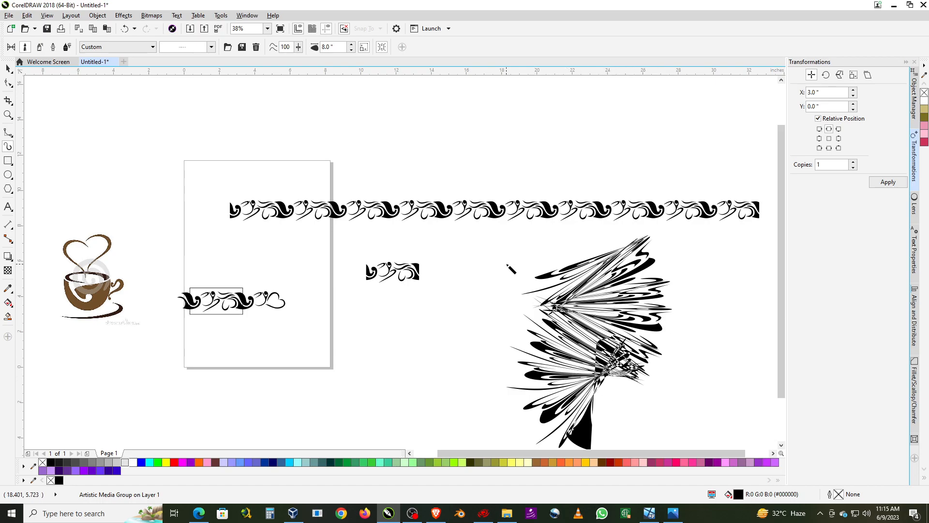
{"action": "key", "text": "Delete"}
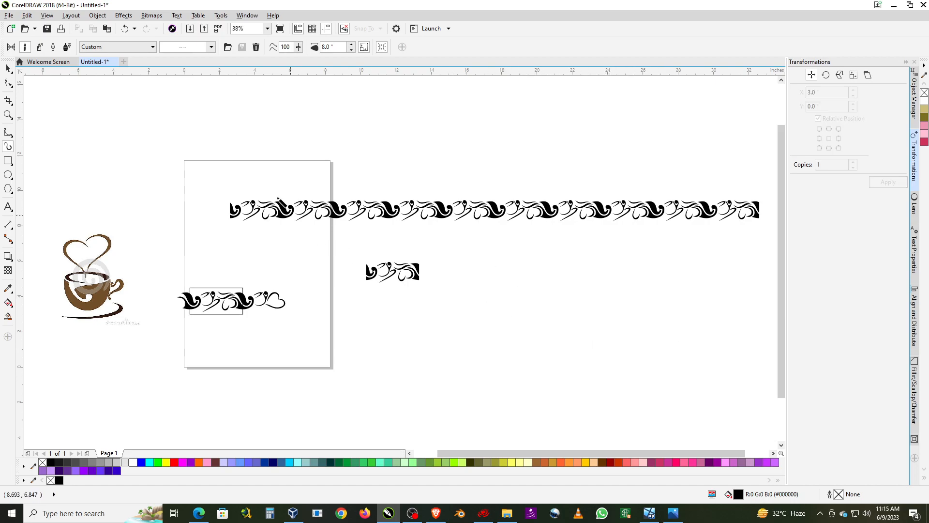
Paint a long curved, hook-shaped stroke with the custom border brush below the row and set its stroke width to 2.0".
{"action": "scroll", "coordinate": [380, 289], "scroll_direction": "down", "scroll_amount": 3}
{"action": "scroll", "coordinate": [446, 340], "scroll_direction": "up", "scroll_amount": 2}
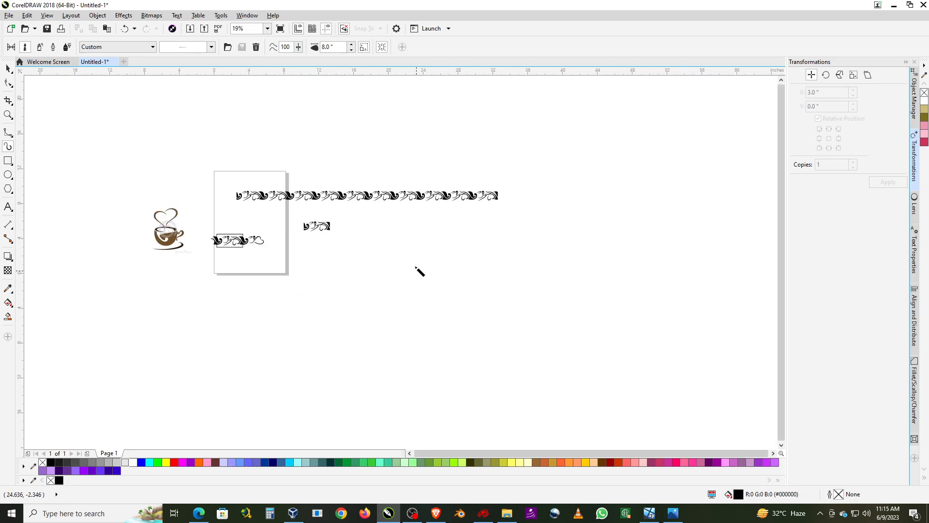
{"action": "mouse_move", "coordinate": [402, 235]}
{"action": "left_mouse_down"}
{"action": "mouse_move", "coordinate": [427, 272]}
{"action": "mouse_move", "coordinate": [405, 370]}
{"action": "mouse_move", "coordinate": [436, 405]}
{"action": "mouse_move", "coordinate": [463, 405]}
{"action": "mouse_move", "coordinate": [478, 394]}
{"action": "mouse_move", "coordinate": [485, 377]}
{"action": "left_mouse_up"}
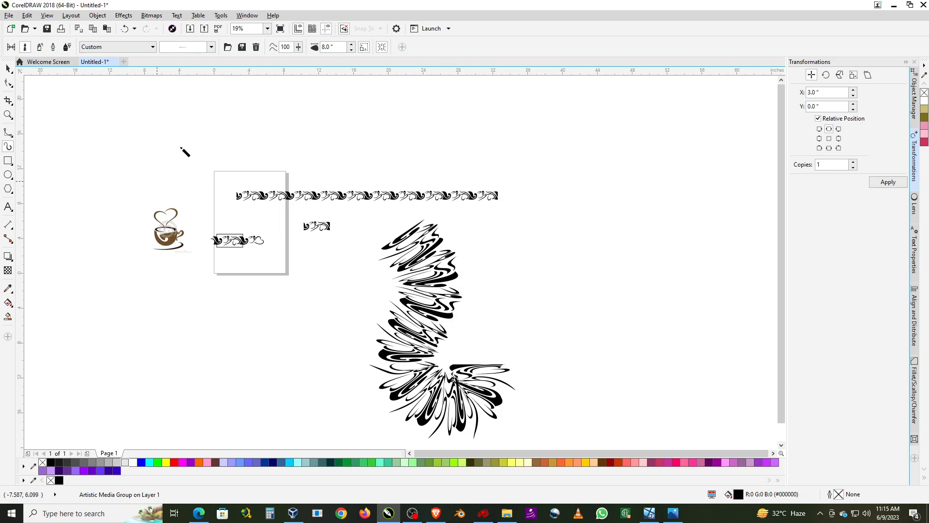
{"action": "type", "text": "8"}
{"action": "key", "text": "Return"}
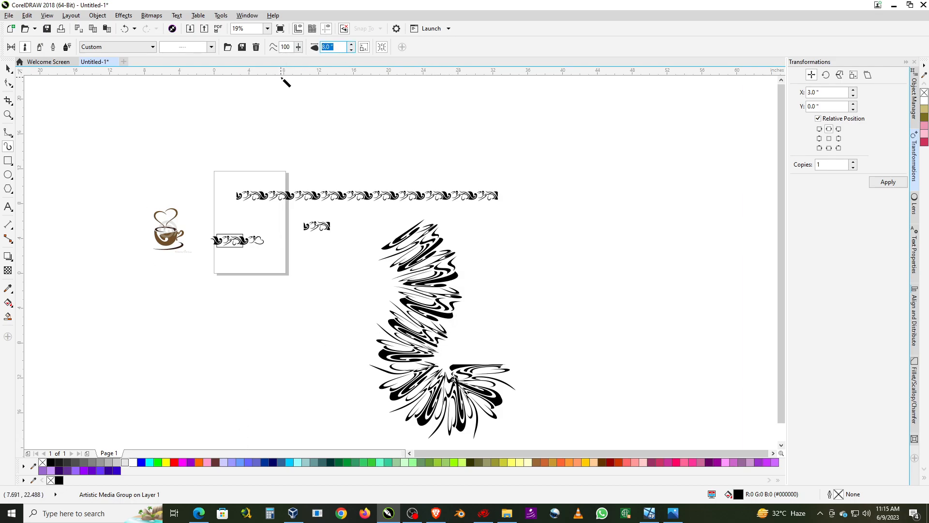
{"action": "type", "text": "2"}
{"action": "key", "text": "Return"}
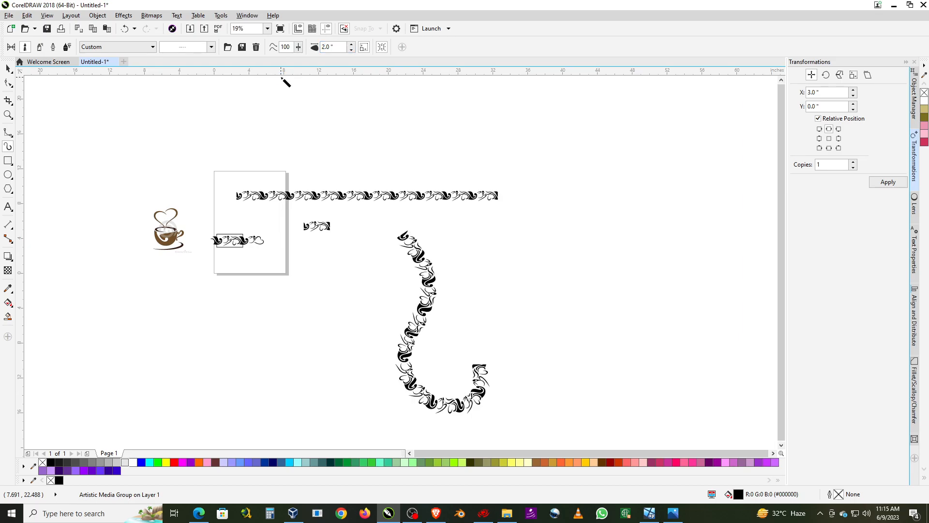
Reduce the hook-shaped border stroke's width to 1.0", then fine-tune it up to 1.21".
{"action": "scroll", "coordinate": [418, 333], "scroll_direction": "up", "scroll_amount": 3}
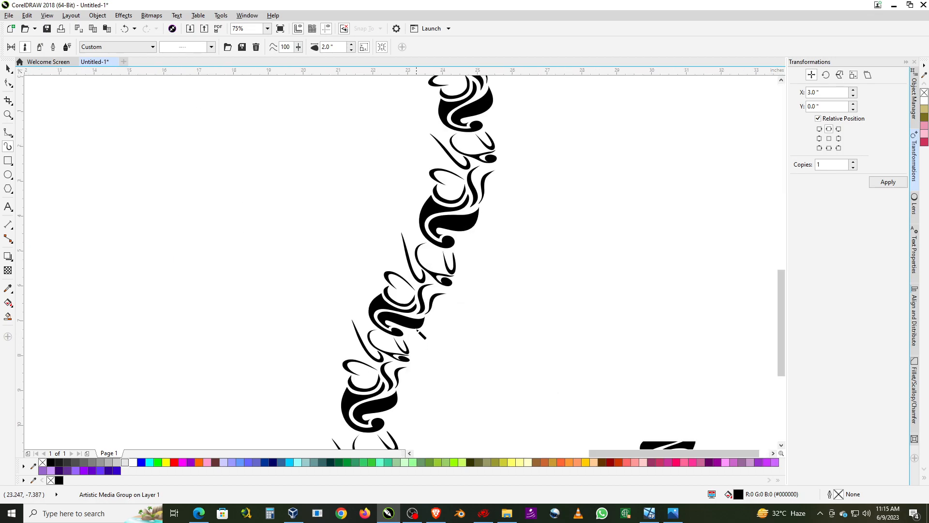
{"action": "left_click", "coordinate": [331, 47]}
{"action": "type", "text": "1"}
{"action": "key", "text": "Return"}
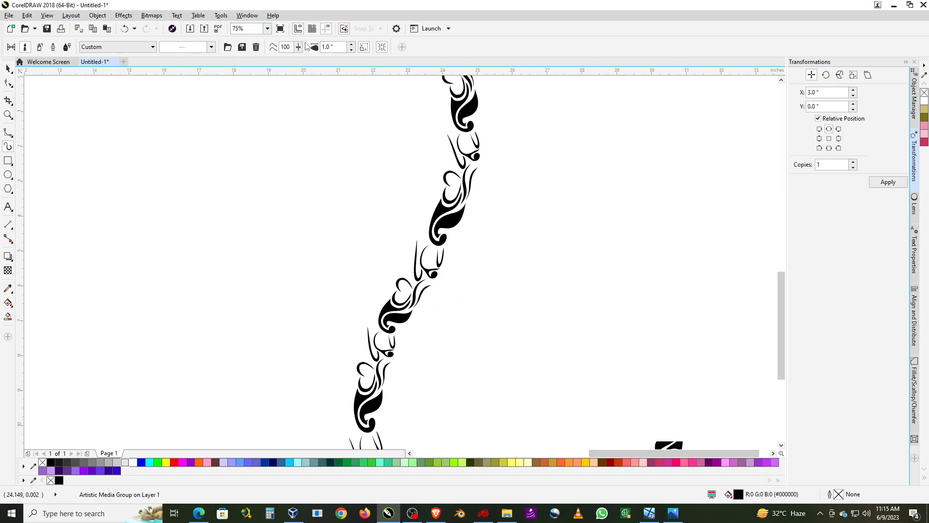
{"action": "left_click", "coordinate": [352, 44]}
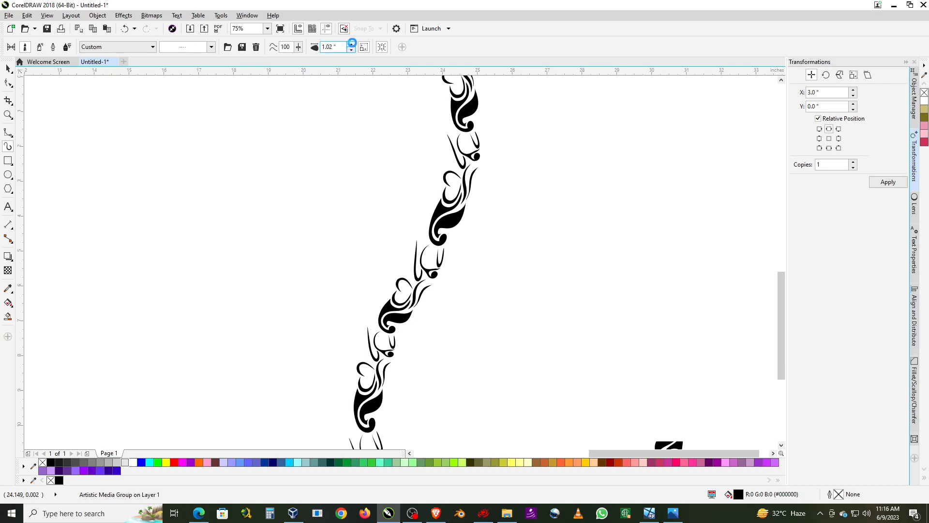
{"action": "left_click", "coordinate": [351, 44]}
{"action": "left_click", "coordinate": [352, 44]}
{"action": "scroll", "coordinate": [393, 258], "scroll_direction": "down", "scroll_amount": 3}
{"action": "scroll", "coordinate": [393, 257], "scroll_direction": "up", "scroll_amount": 1}
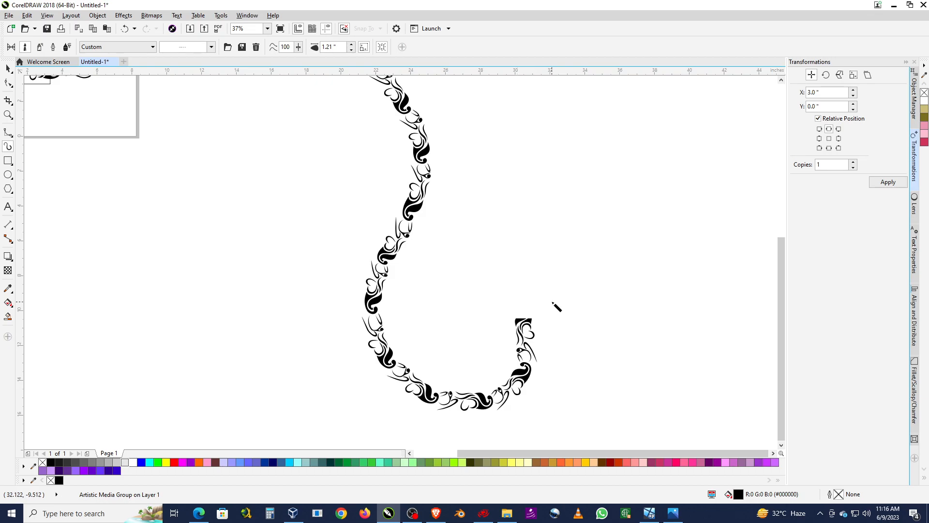
{"action": "scroll", "coordinate": [504, 265], "scroll_direction": "down", "scroll_amount": 2}
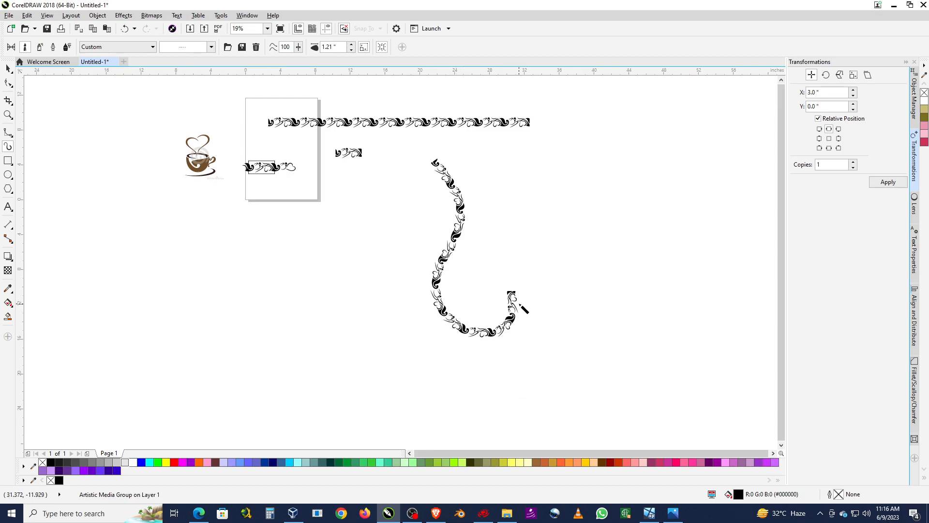
Delete the hook-shaped stroke and draw a circle about 11 inches in diameter below the border row.
{"action": "left_click", "coordinate": [7, 68]}
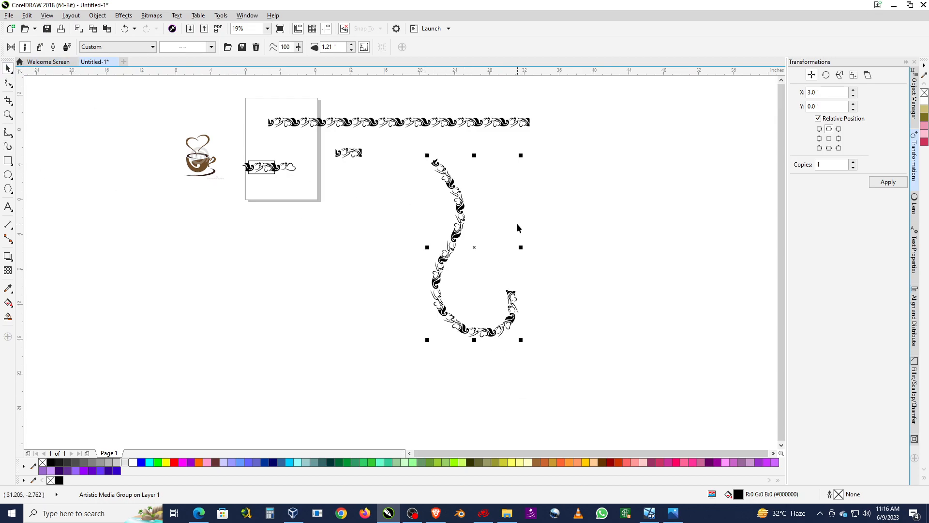
{"action": "key", "text": "Delete"}
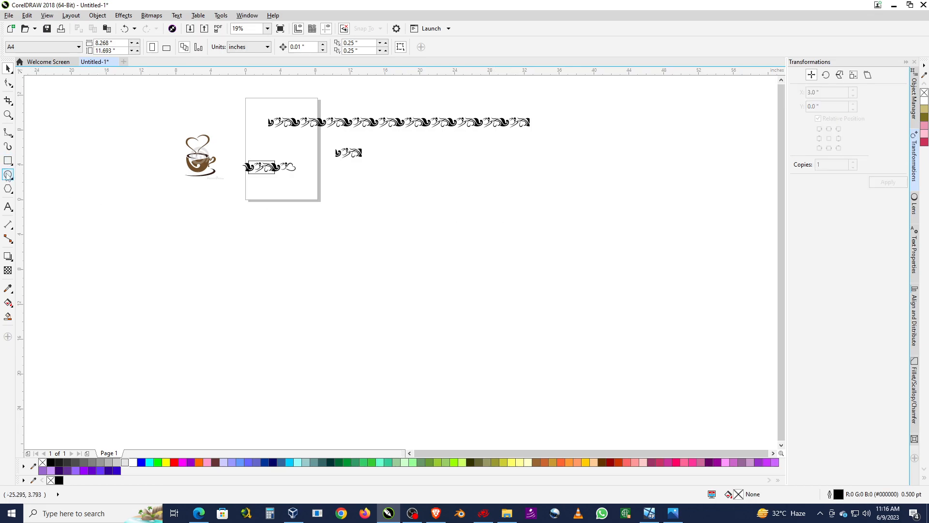
{"action": "left_click", "coordinate": [7, 175]}
{"action": "left_click_drag", "start_coordinate": [392, 158], "coordinate": [493, 259]}
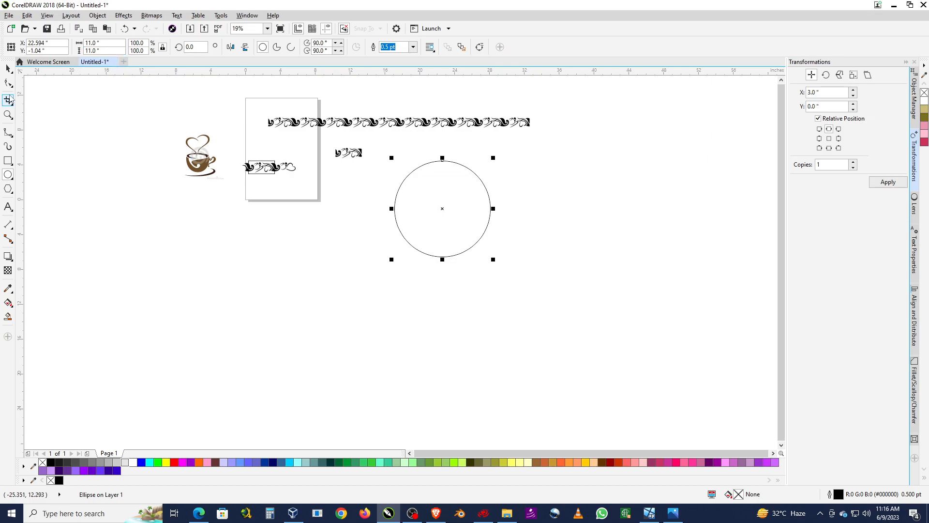
Apply the first custom border brush stroke to the circle with Artistic Media and set its width to 1.2".
{"action": "left_click", "coordinate": [7, 69]}
{"action": "left_click", "coordinate": [8, 147]}
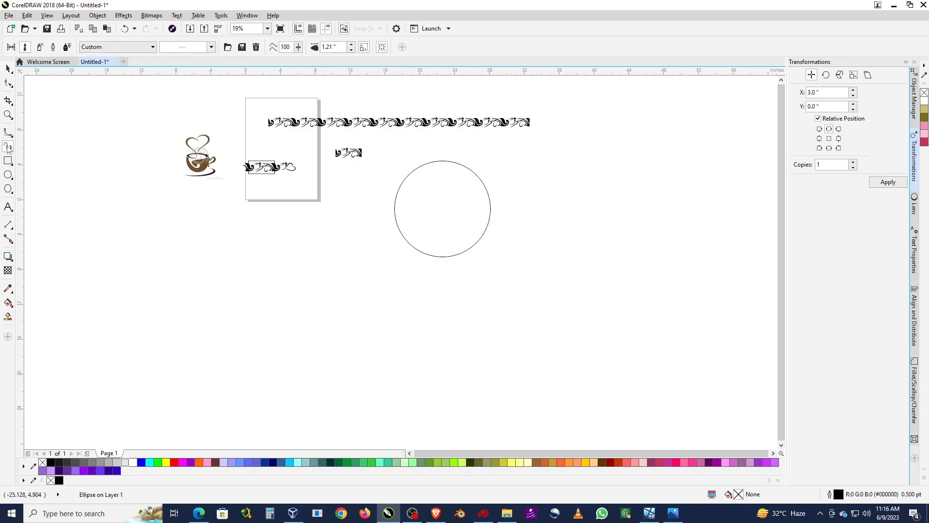
{"action": "left_click", "coordinate": [193, 47]}
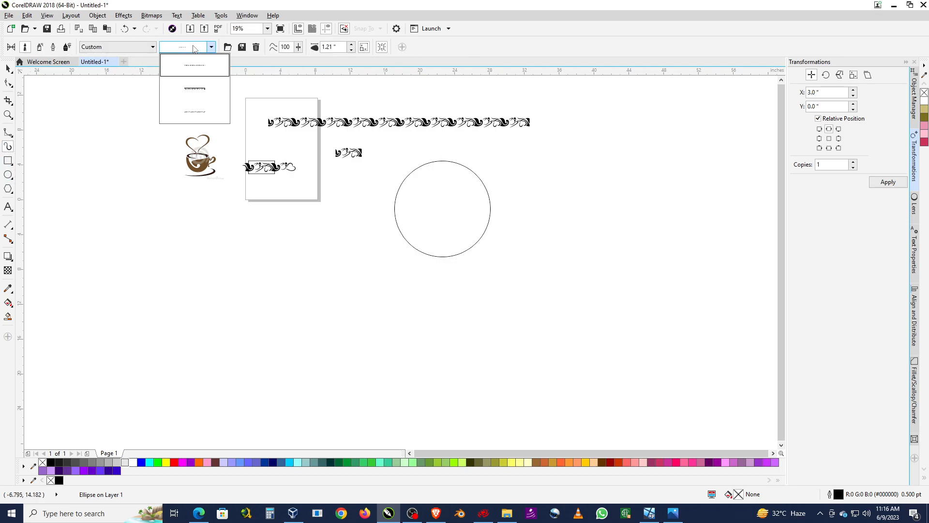
{"action": "left_click", "coordinate": [193, 70]}
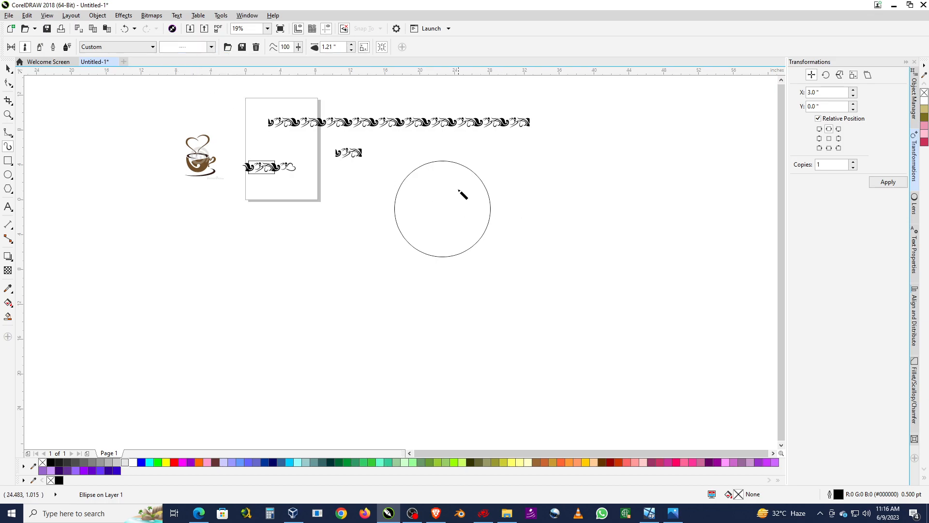
{"action": "left_click", "coordinate": [352, 50]}
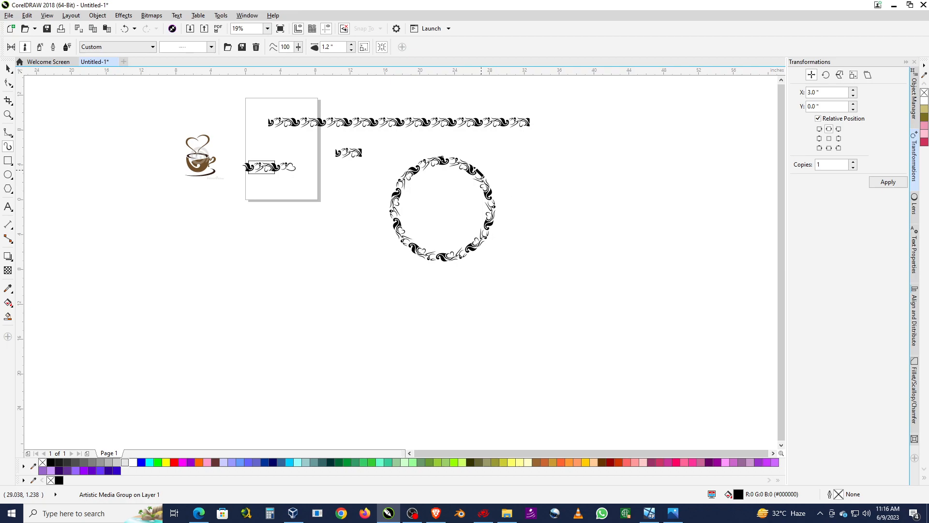
Try a stroke width of 10.0" on the circular border.
{"action": "left_click", "coordinate": [329, 47]}
{"action": "type", "text": "10"}
{"action": "key", "text": "Return"}
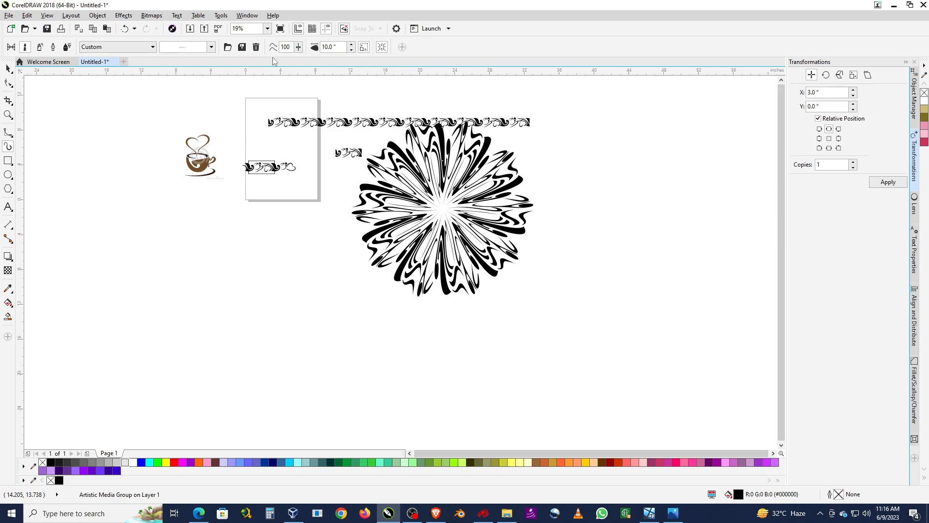
Set the circular border's stroke width to 1.0" and clear the selection.
{"action": "left_click_drag", "start_coordinate": [341, 47], "coordinate": [276, 51]}
{"action": "type", "text": "1"}
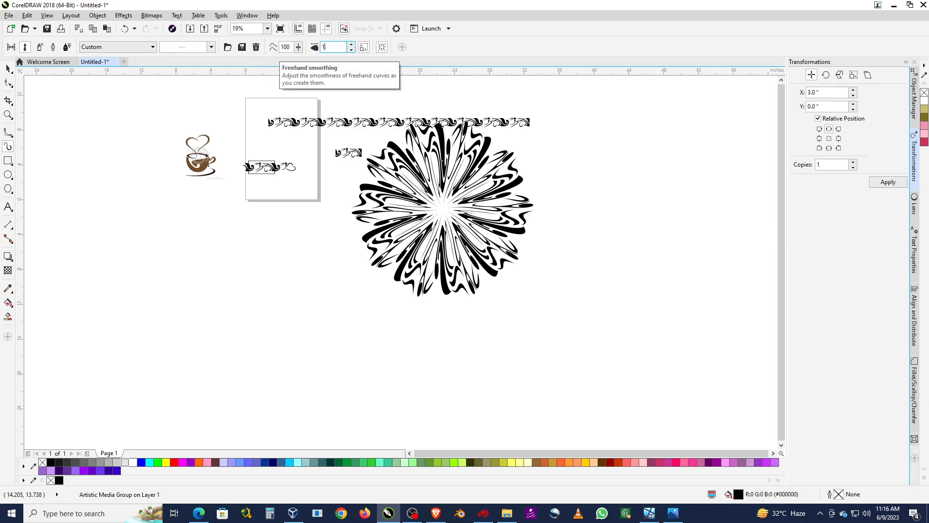
{"action": "key", "text": "Return"}
{"action": "scroll", "coordinate": [492, 180], "scroll_direction": "up", "scroll_amount": 4}
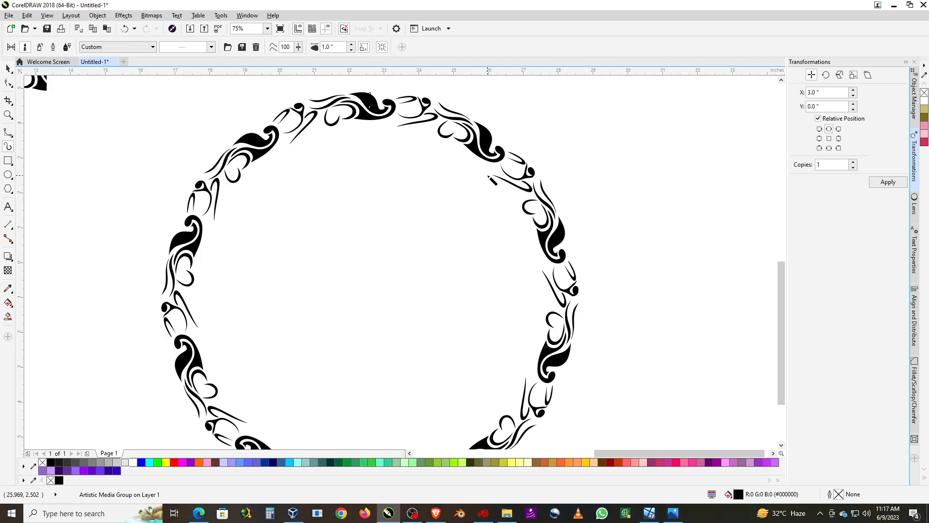
{"action": "left_click", "coordinate": [8, 68]}
{"action": "left_click", "coordinate": [649, 186]}
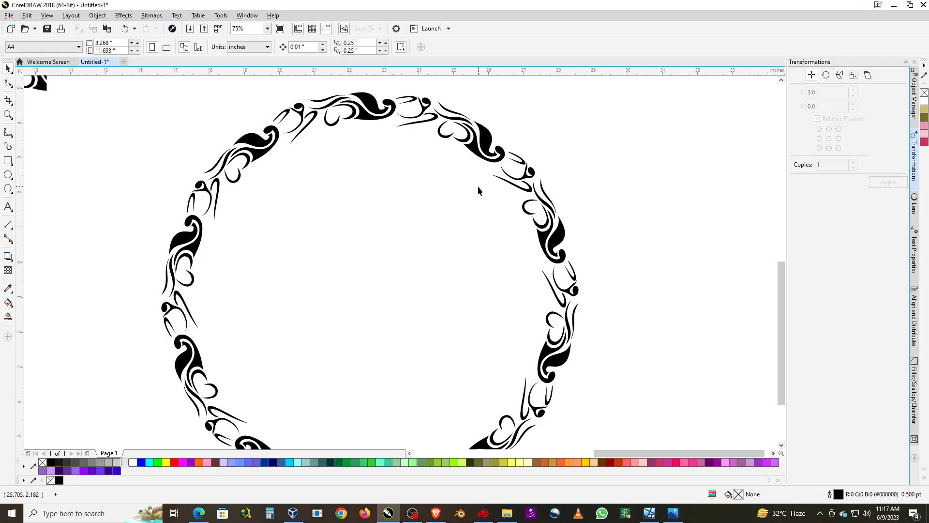
{"action": "scroll", "coordinate": [472, 189], "scroll_direction": "down", "scroll_amount": 4}
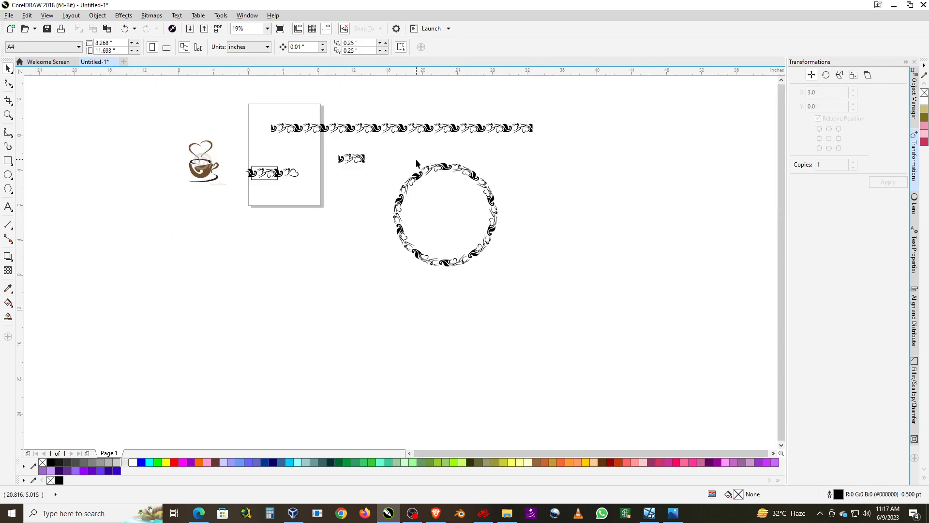
{"action": "scroll", "coordinate": [396, 154], "scroll_direction": "up", "scroll_amount": 2}
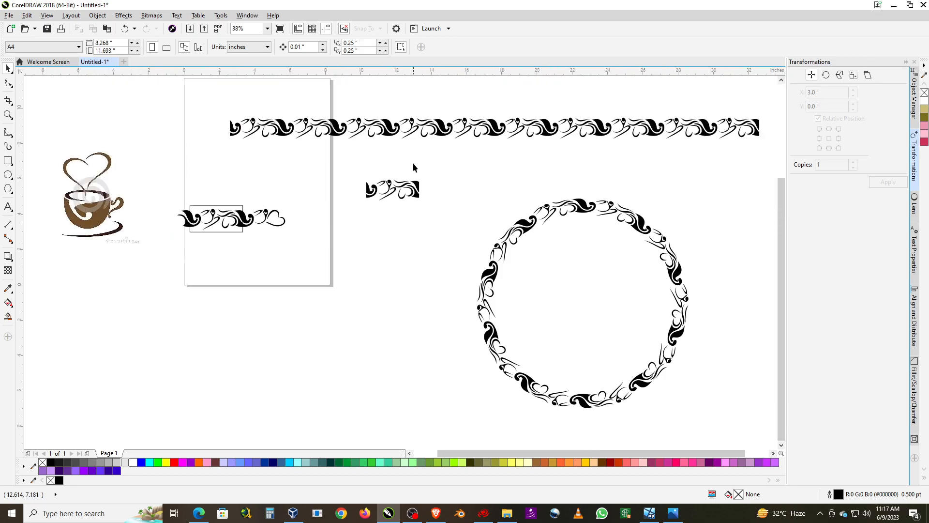
{"action": "left_click_drag", "start_coordinate": [652, 373], "coordinate": [678, 404]}
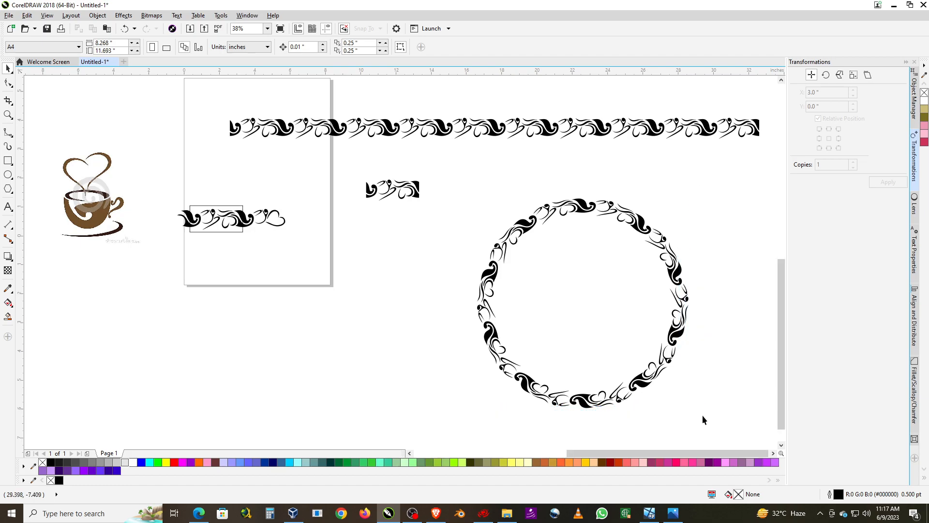
{"action": "scroll", "coordinate": [702, 419], "scroll_direction": "up", "scroll_amount": 2}
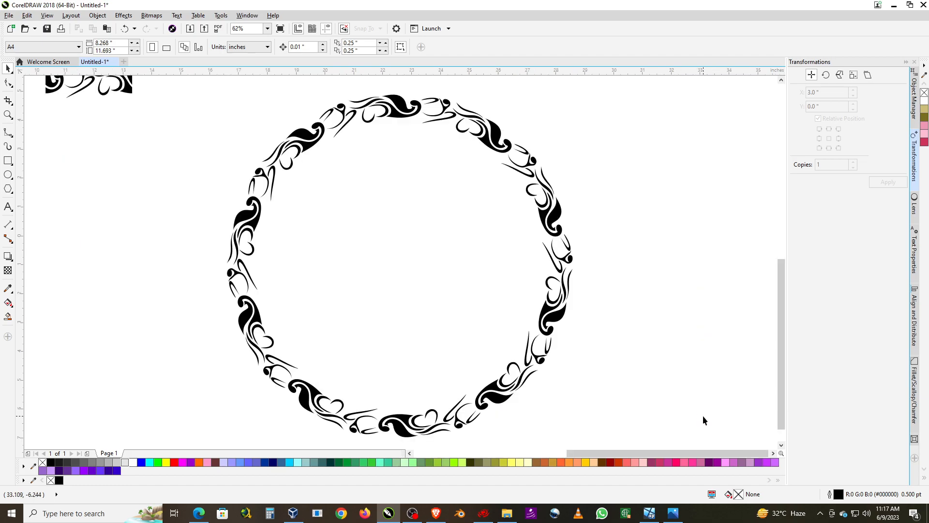